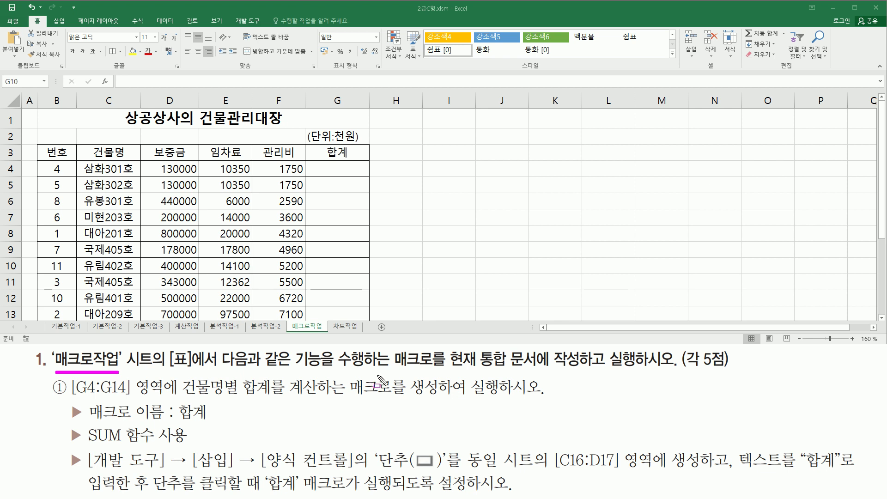
Examine the building table on the 매크로작업 sheet and the empty totals range G4:G14 against the 합계 macro requirements
drag(389, 371, 538, 370)
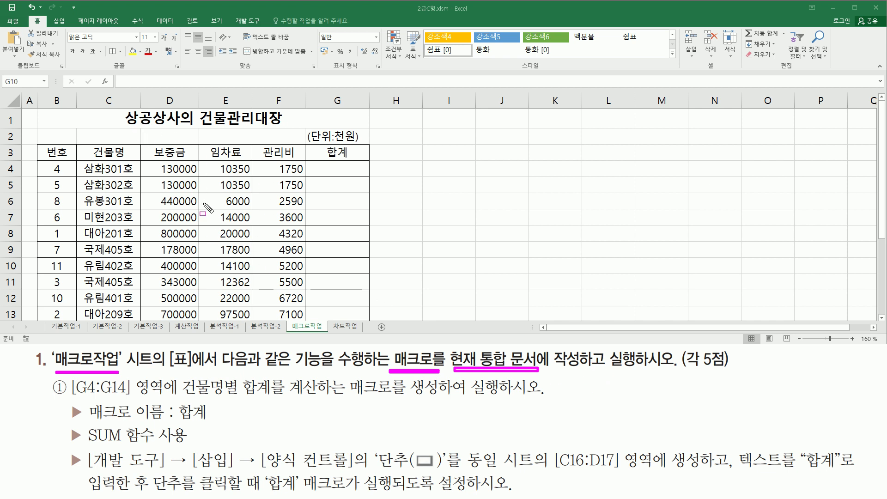
mouse_move(31, 106)
mouse_down()
mouse_move(242, 314)
mouse_move(396, 339)
mouse_up()
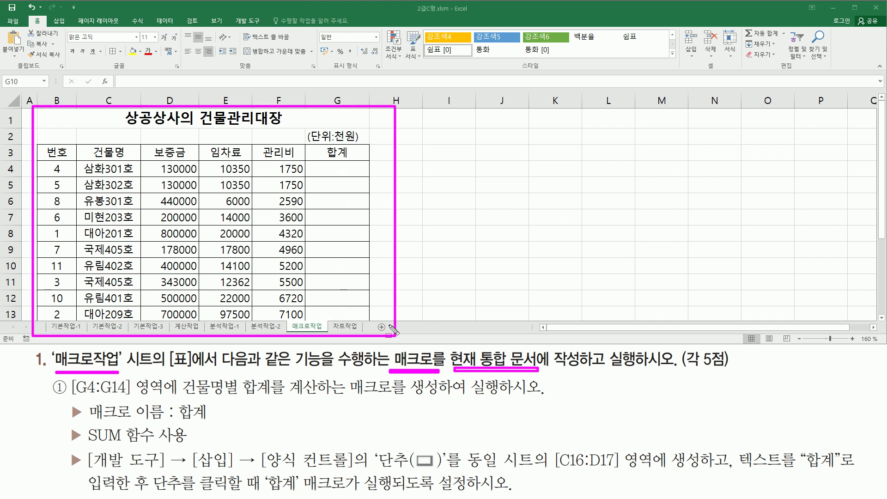
key(Escape)
scroll(237, 256, down, 3)
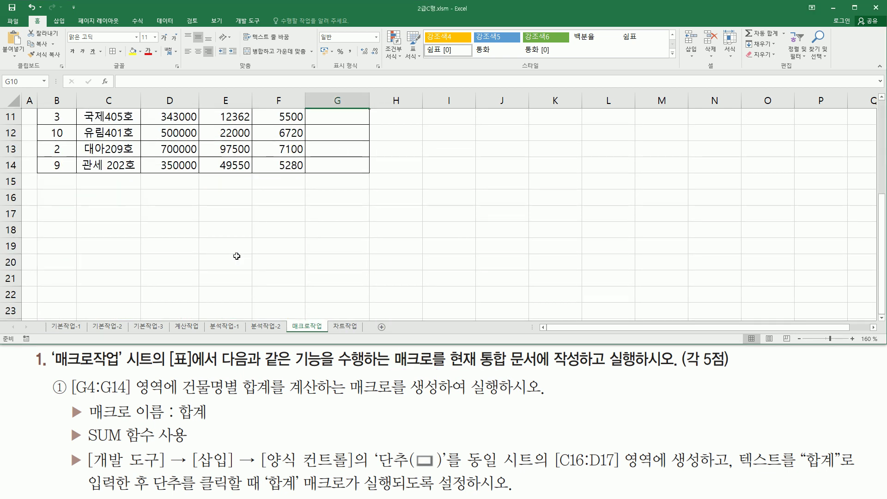
scroll(237, 256, up, 3)
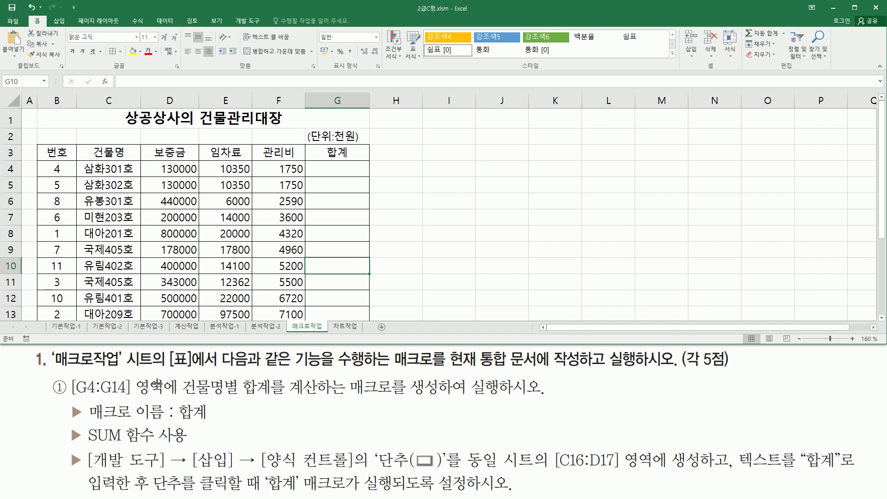
drag(332, 345, 332, 373)
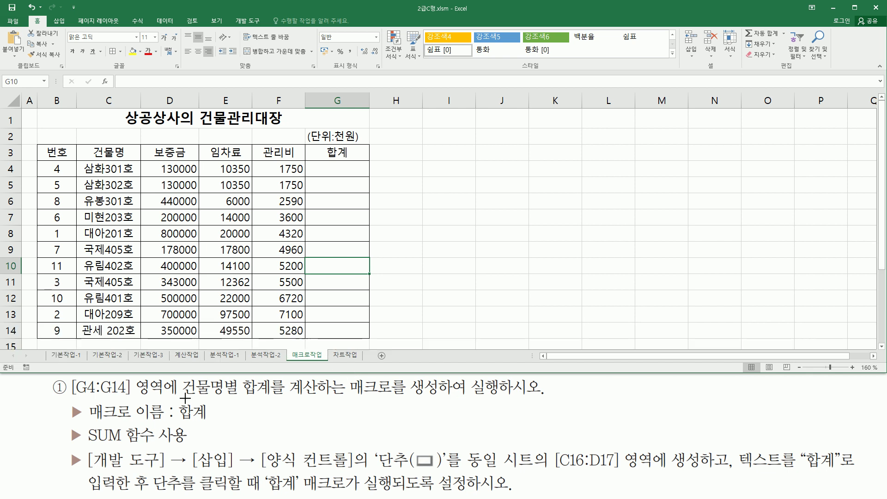
drag(73, 396, 164, 396)
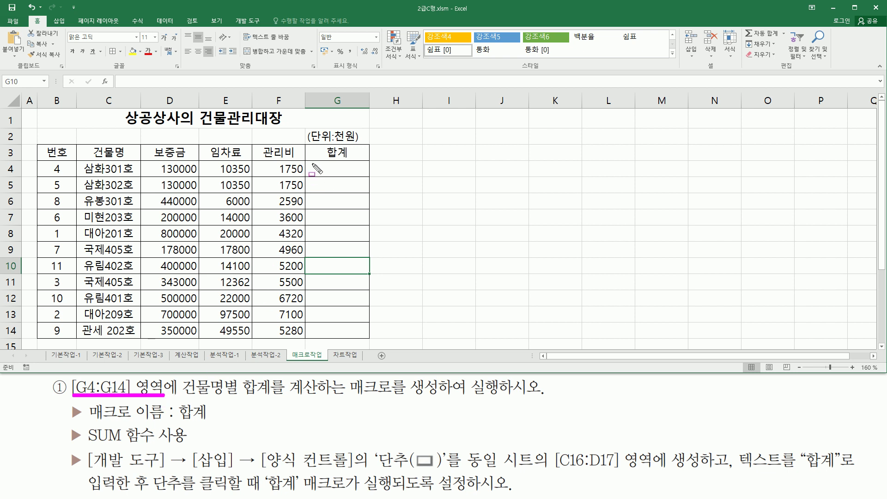
mouse_move(313, 163)
mouse_down()
mouse_move(355, 165)
mouse_move(313, 171)
mouse_move(355, 172)
mouse_move(358, 319)
mouse_move(367, 342)
mouse_up()
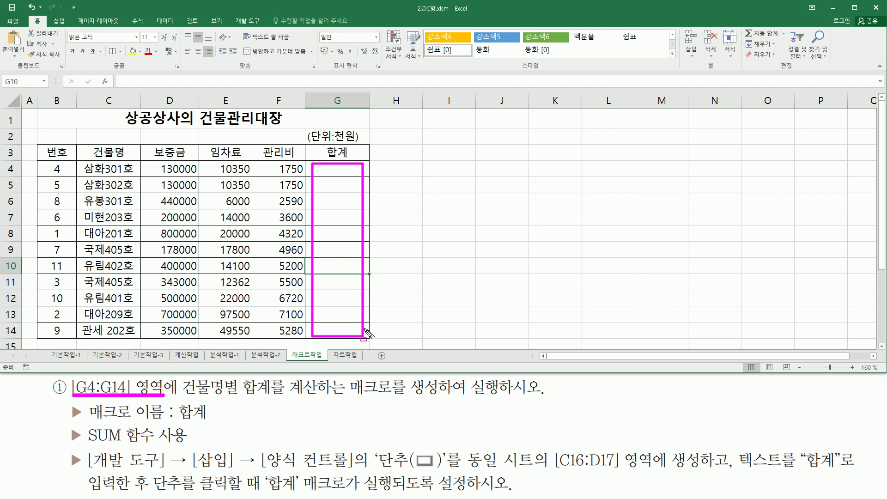
drag(184, 396, 540, 398)
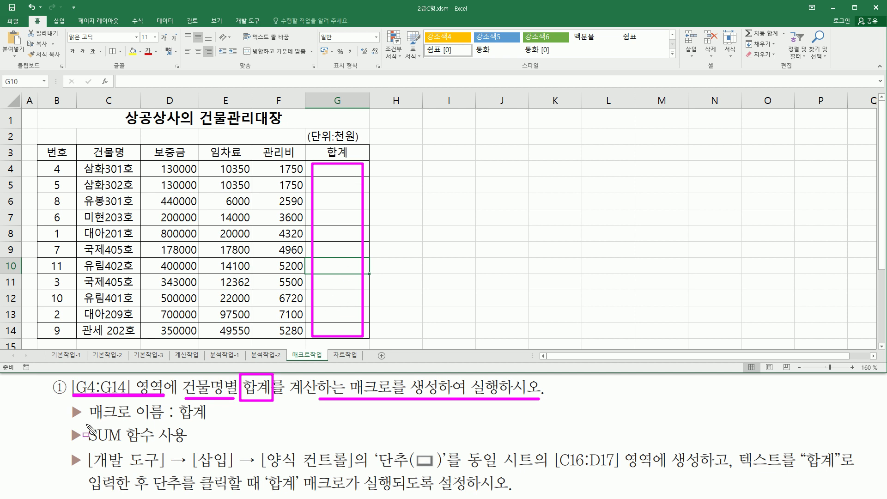
drag(175, 421, 214, 421)
drag(83, 423, 188, 450)
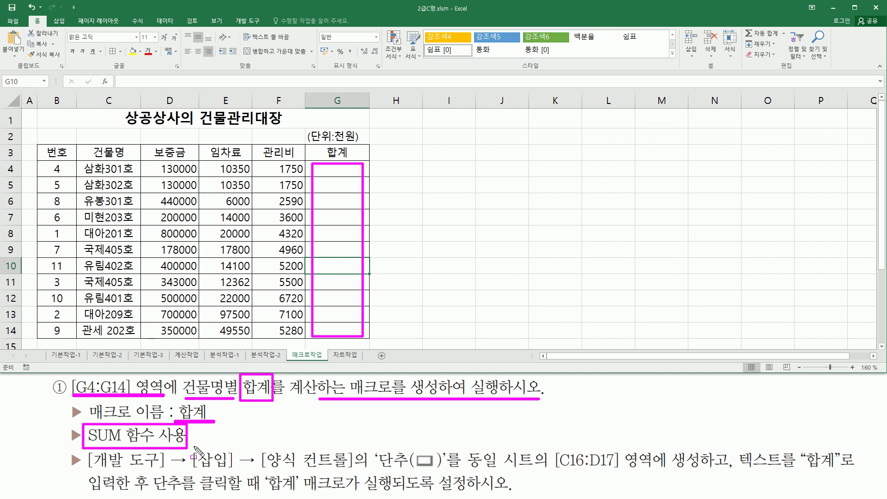
key(e)
drag(321, 163, 355, 175)
mouse_move(155, 159)
mouse_down()
mouse_move(156, 175)
mouse_move(305, 177)
mouse_move(349, 188)
mouse_up()
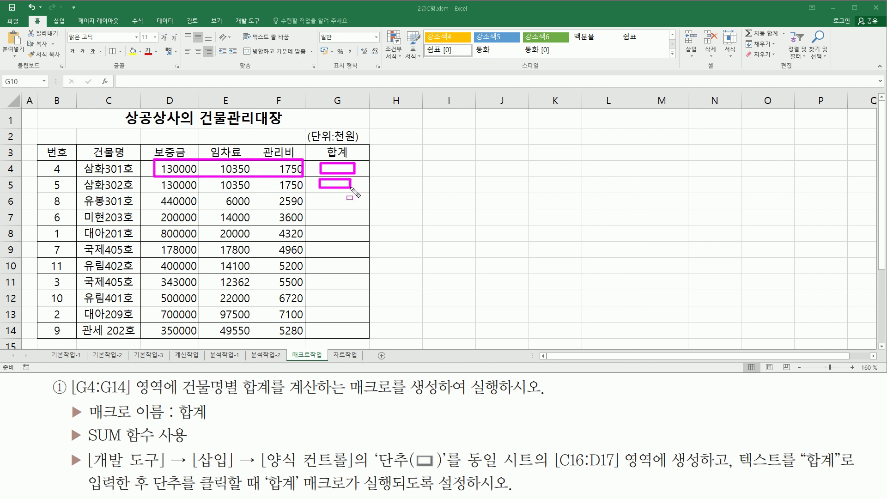
mouse_move(158, 181)
mouse_down()
mouse_move(263, 191)
mouse_move(302, 183)
mouse_up()
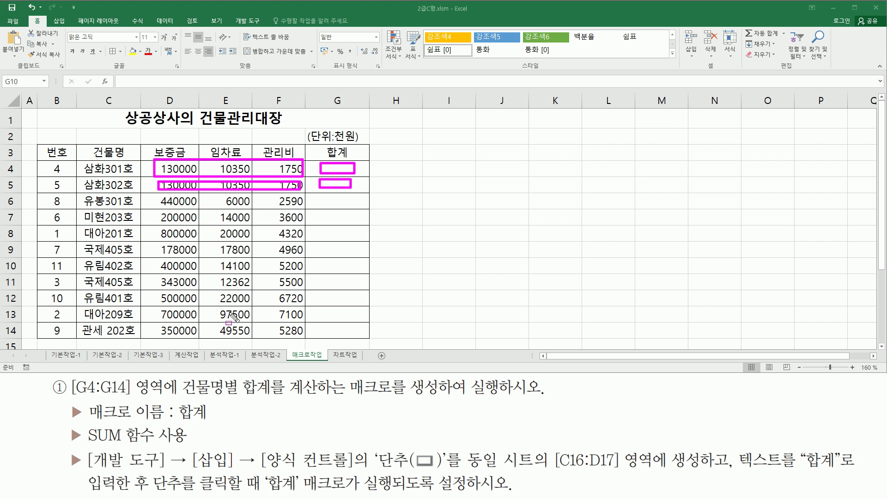
Examine the form button requirements and locate its target range C16:D17 below the table
mouse_move(87, 447)
mouse_down()
mouse_move(88, 468)
mouse_move(88, 446)
mouse_up()
drag(194, 472, 443, 469)
mouse_move(553, 449)
mouse_down()
mouse_move(567, 463)
mouse_move(626, 471)
mouse_up()
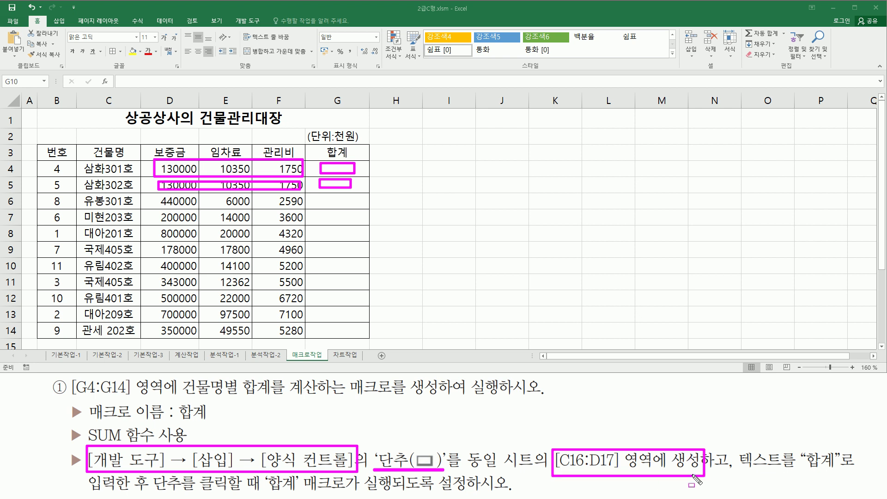
key(Escape)
scroll(176, 282, down, 3)
click(118, 198)
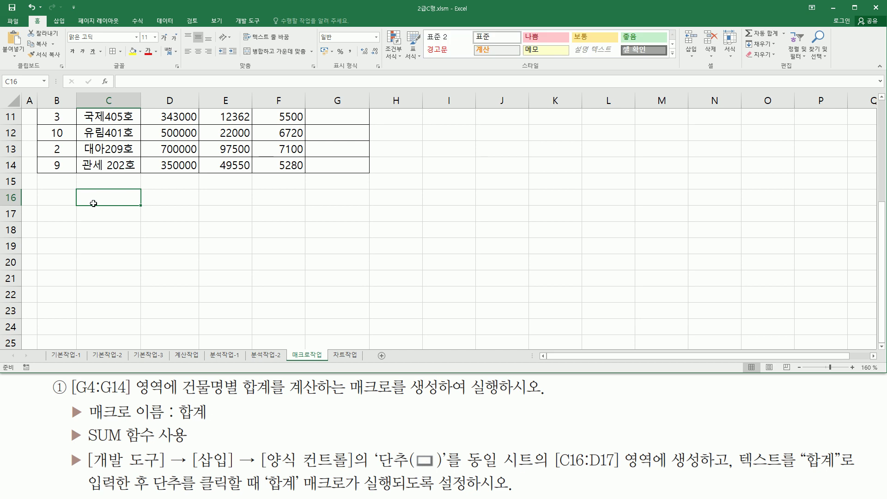
mouse_move(79, 190)
mouse_down()
mouse_move(115, 211)
mouse_move(195, 219)
mouse_up()
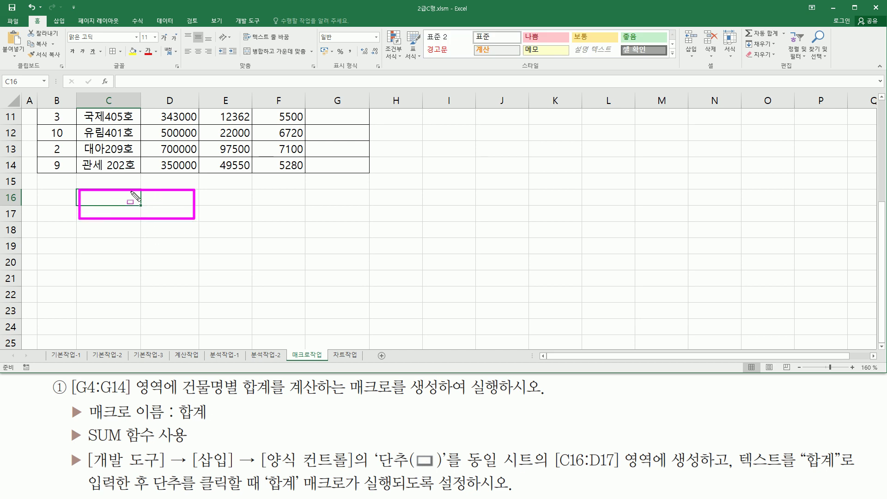
mouse_move(369, 445)
mouse_down()
mouse_move(424, 471)
mouse_move(457, 470)
mouse_up()
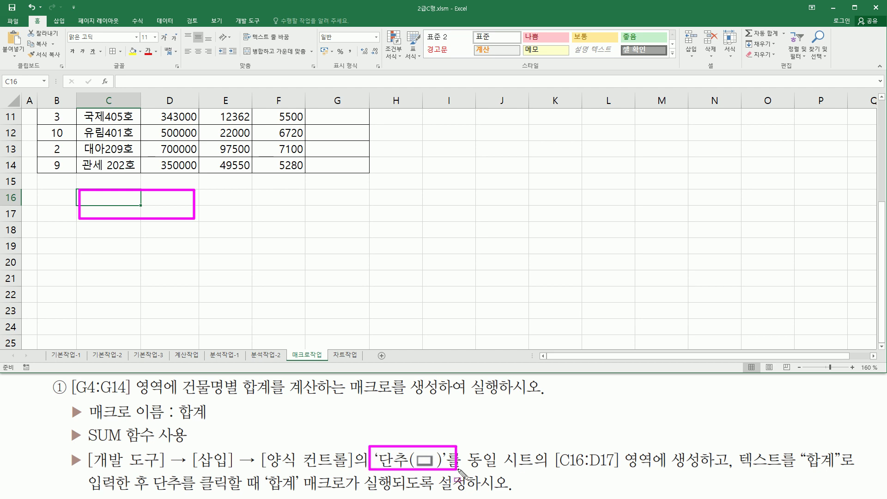
drag(661, 465, 839, 471)
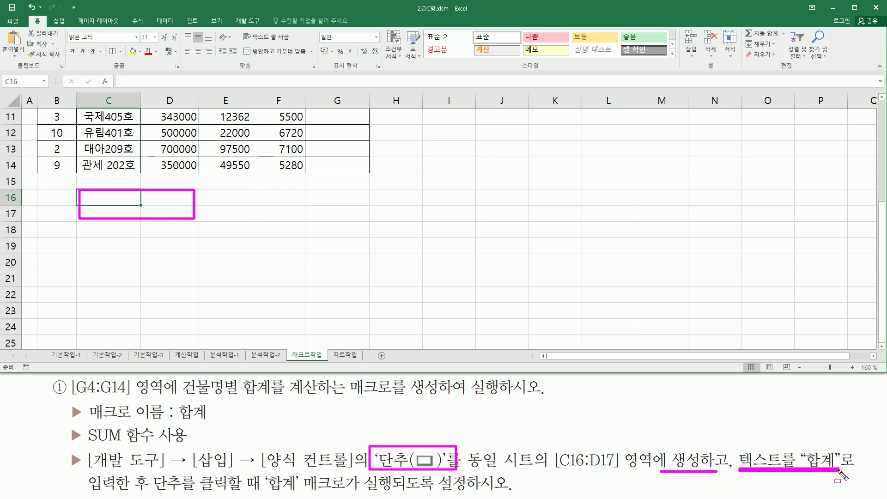
drag(154, 492, 476, 496)
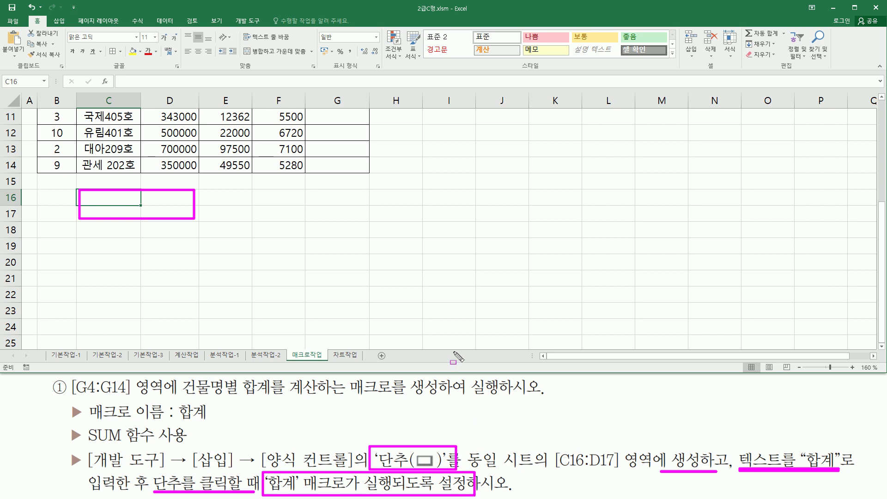
key(Escape)
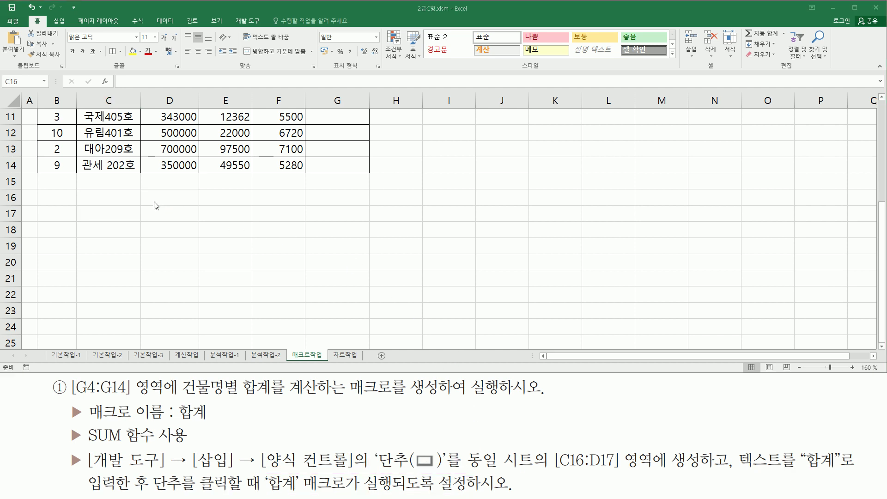
Draw a form-control button covering cells C16:D17
click(250, 21)
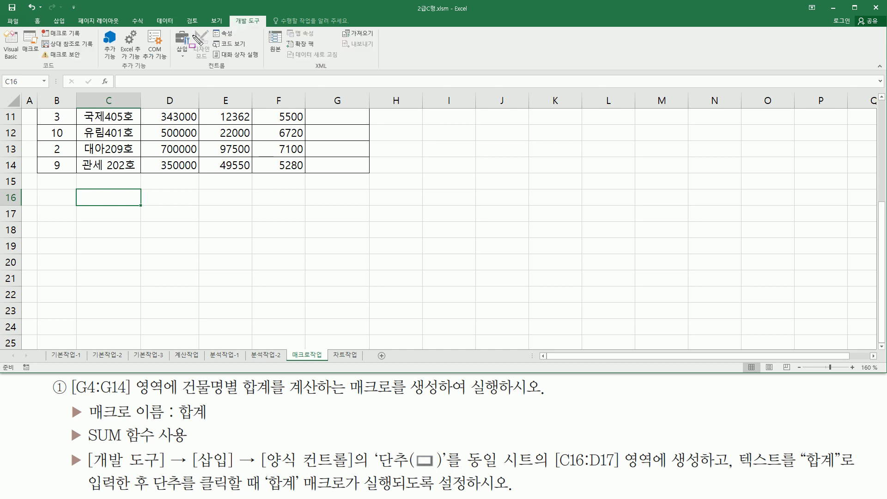
key(ctrl+2)
drag(166, 26, 195, 65)
key(Escape)
click(179, 54)
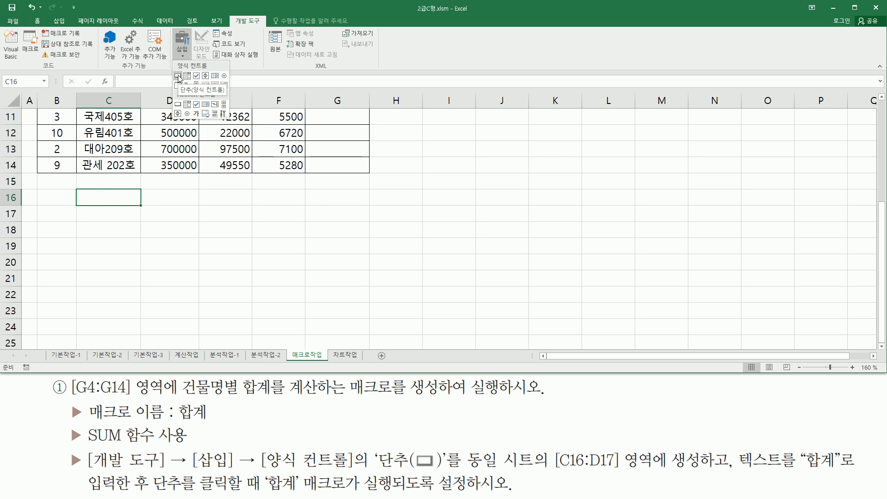
click(177, 76)
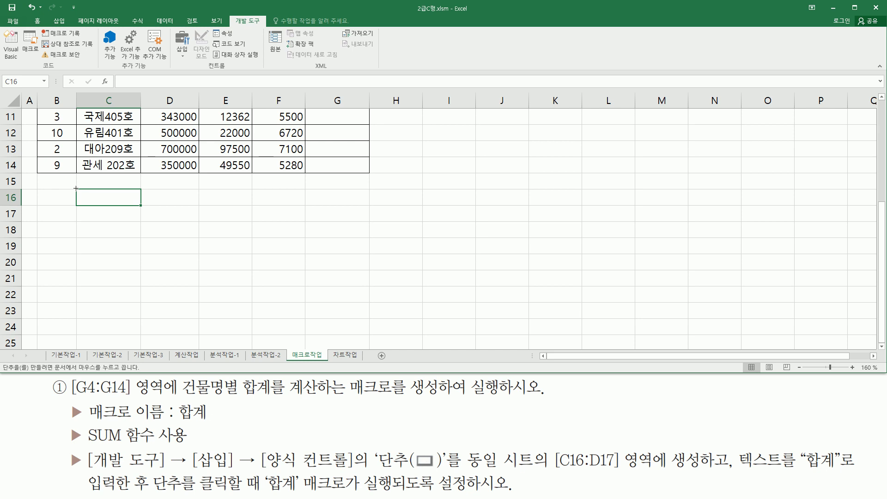
drag(76, 188, 182, 224)
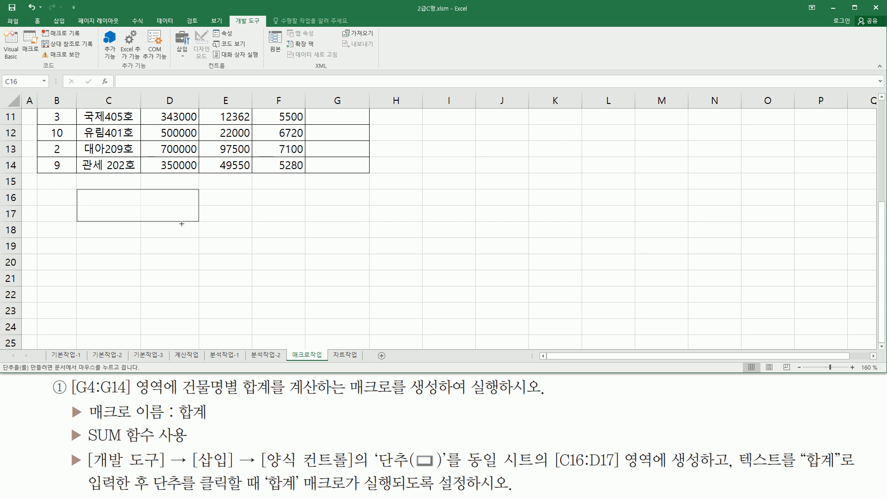
drag(181, 223, 181, 223)
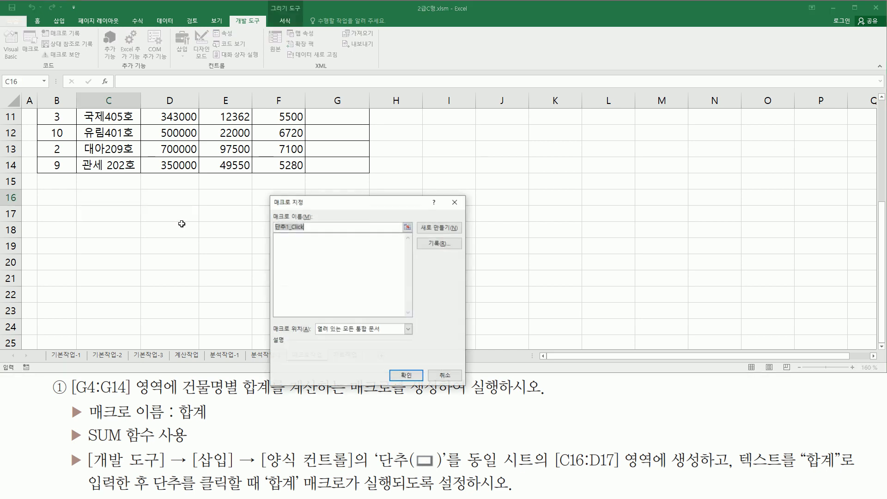
Name the button's assigned macro 합계 and choose to record it
drag(351, 202, 494, 136)
key(BackSpace)
key(ctrl+z)
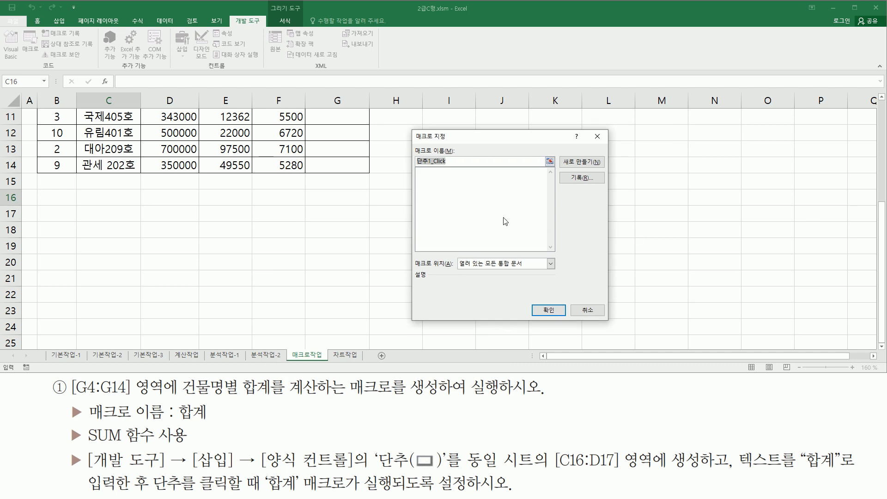
drag(408, 144, 462, 167)
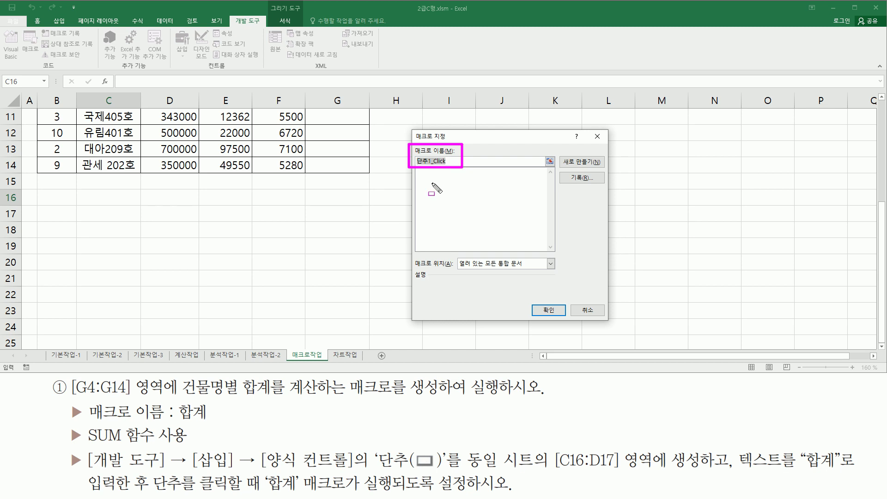
drag(80, 420, 208, 420)
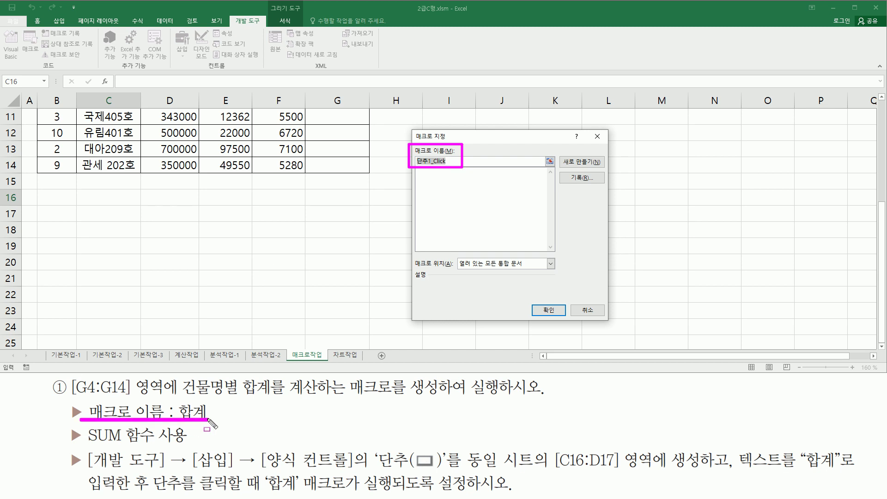
key(Escape)
text(하)
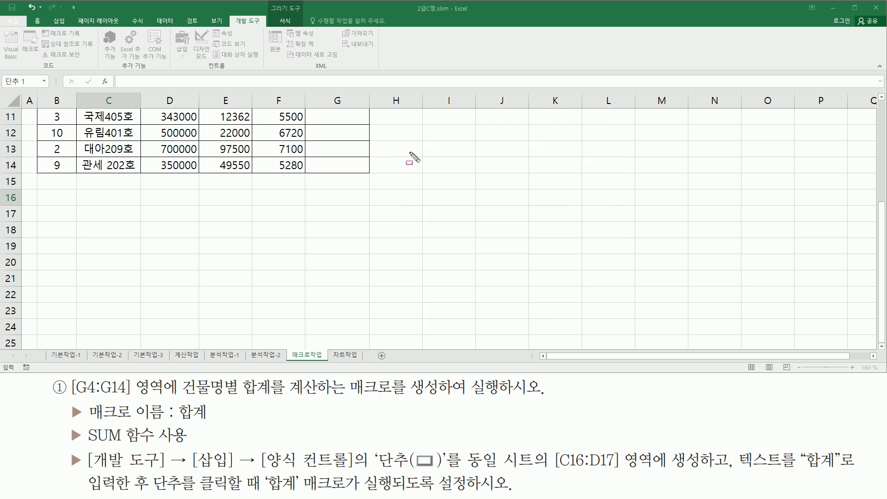
drag(416, 143, 455, 171)
drag(568, 166, 599, 189)
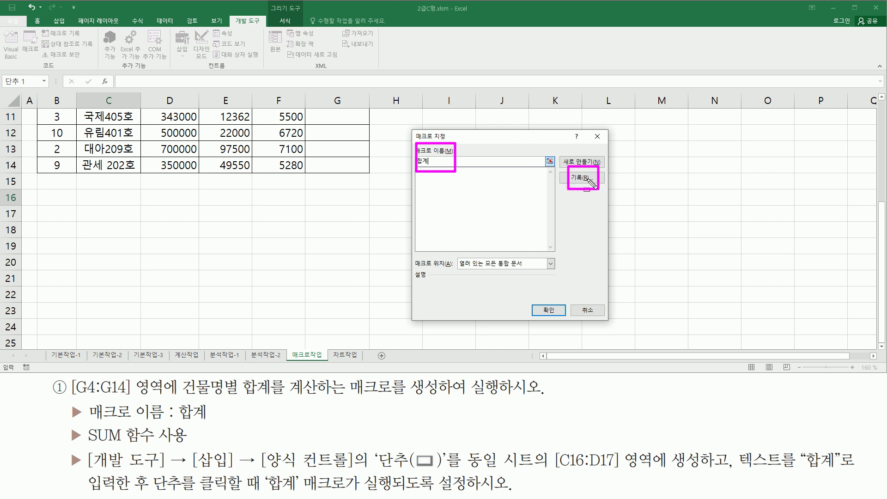
click(584, 178)
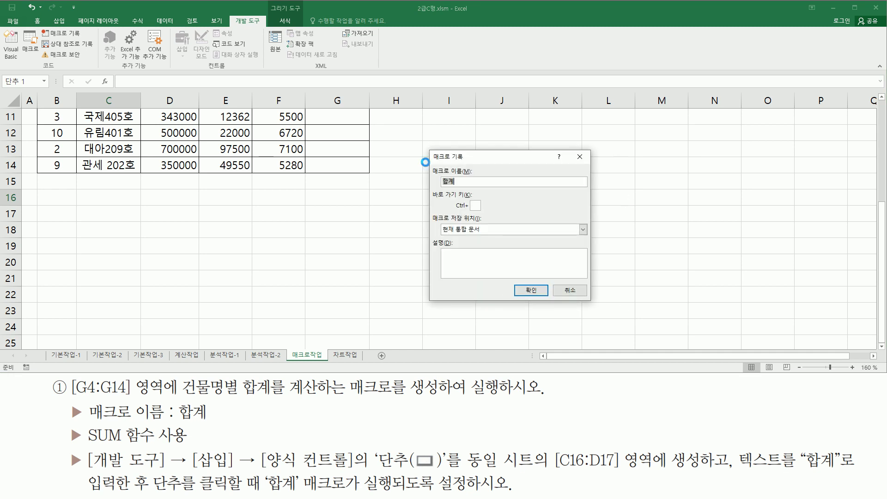
Start recording the 합계 macro, stored in the current workbook (현재 통합 문서)
drag(427, 164, 480, 193)
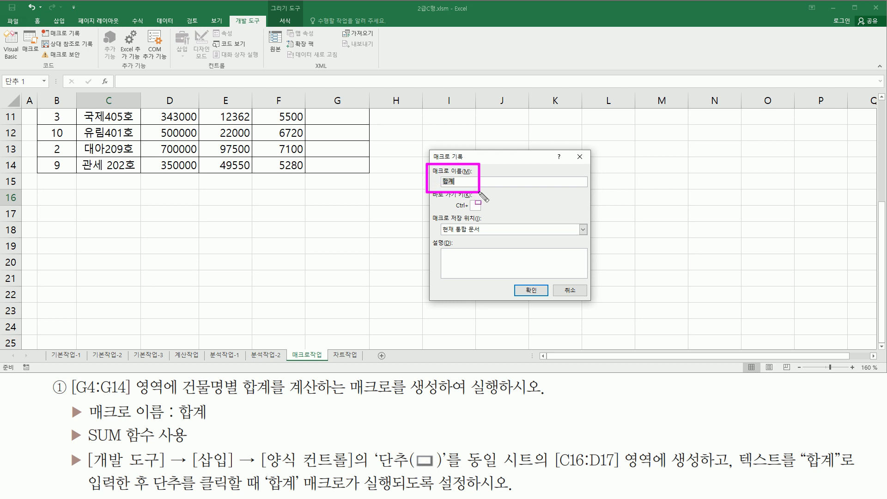
drag(430, 212, 492, 239)
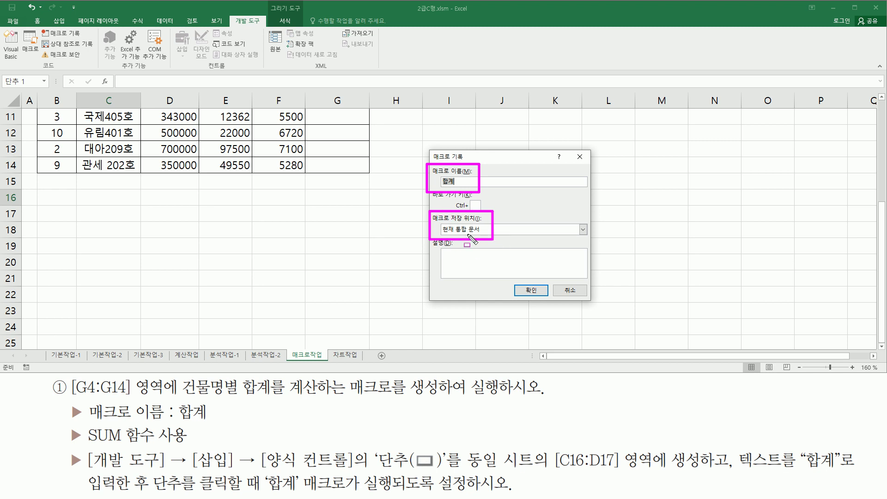
mouse_move(522, 280)
mouse_down()
mouse_move(545, 304)
mouse_move(525, 302)
mouse_move(554, 303)
mouse_up()
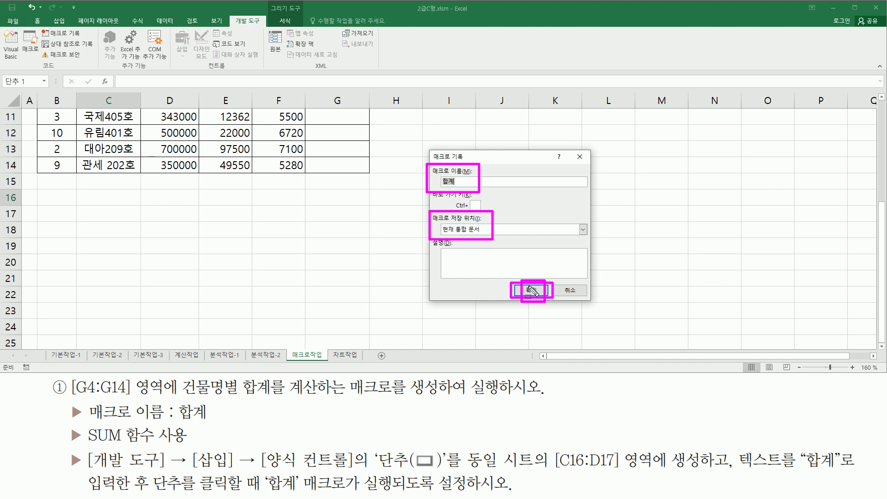
key(Escape)
click(533, 290)
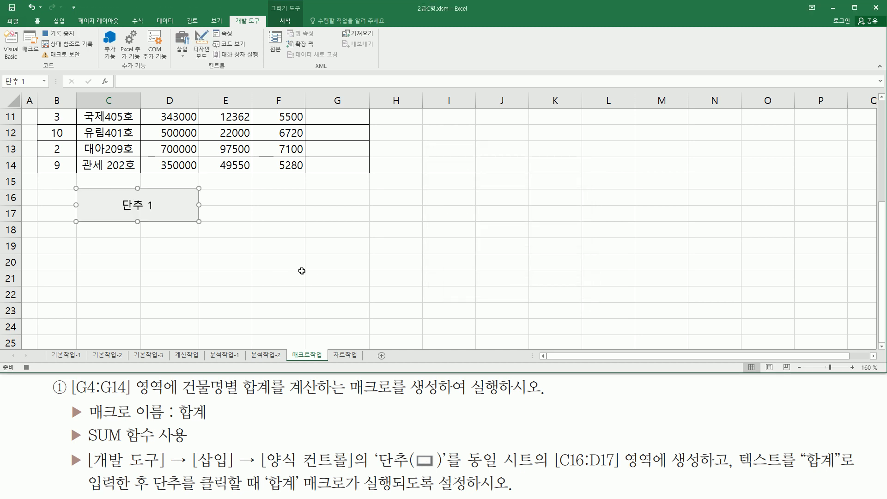
drag(34, 26, 82, 42)
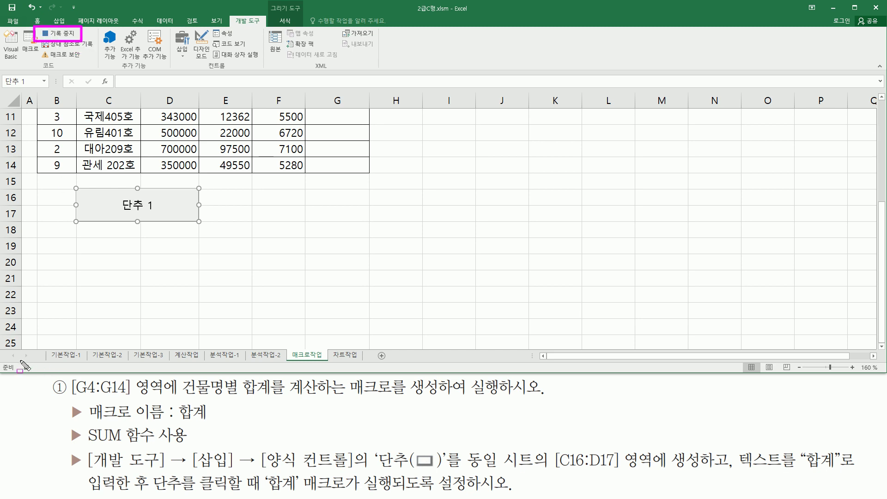
drag(16, 362, 40, 373)
key(Escape)
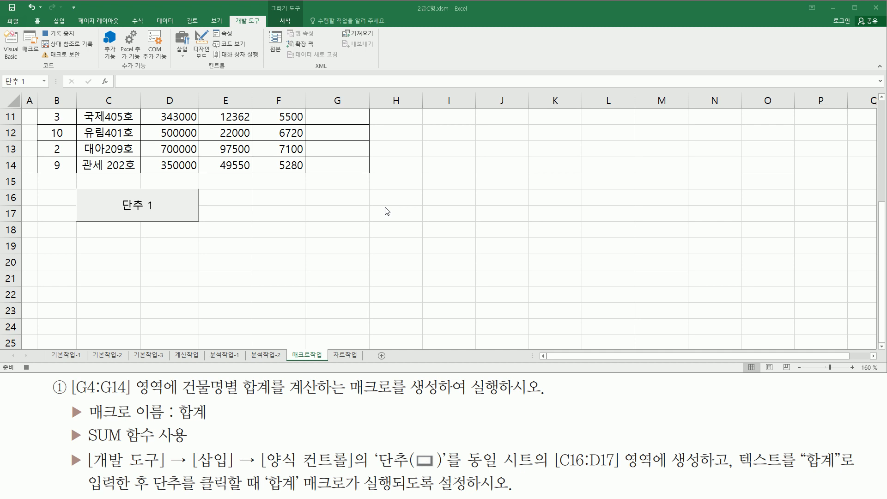
Enter the formula =SUM(D4:F4) in cell G4 to total the first building's amounts
scroll(384, 206, up, 4)
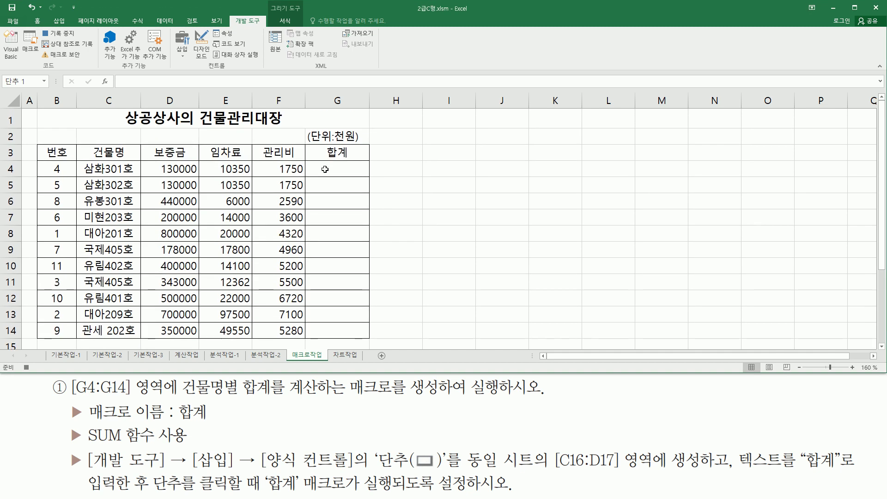
click(337, 170)
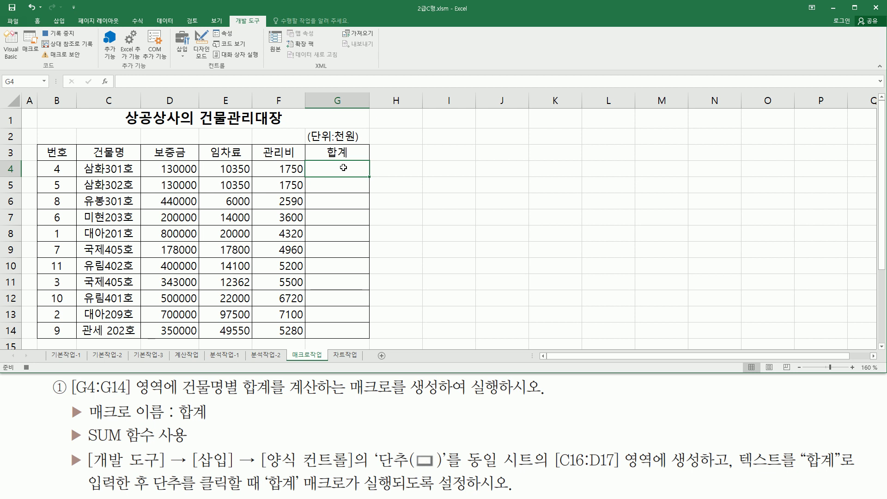
text(=s)
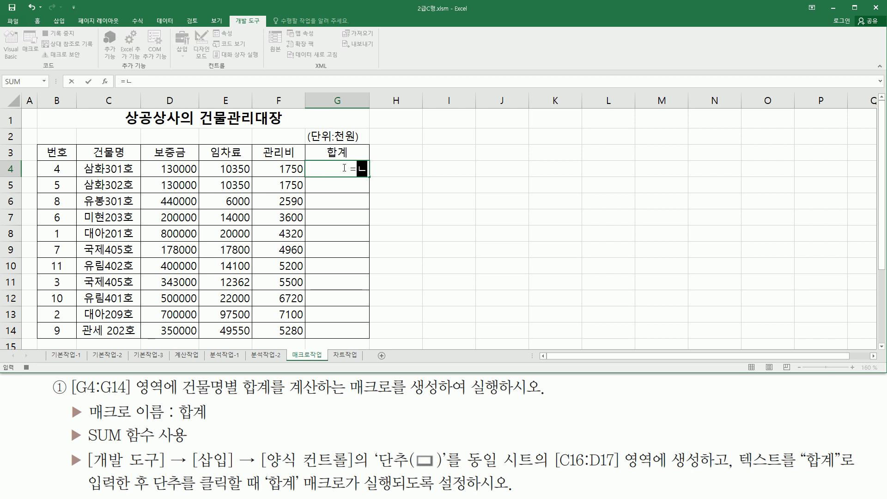
text(um)
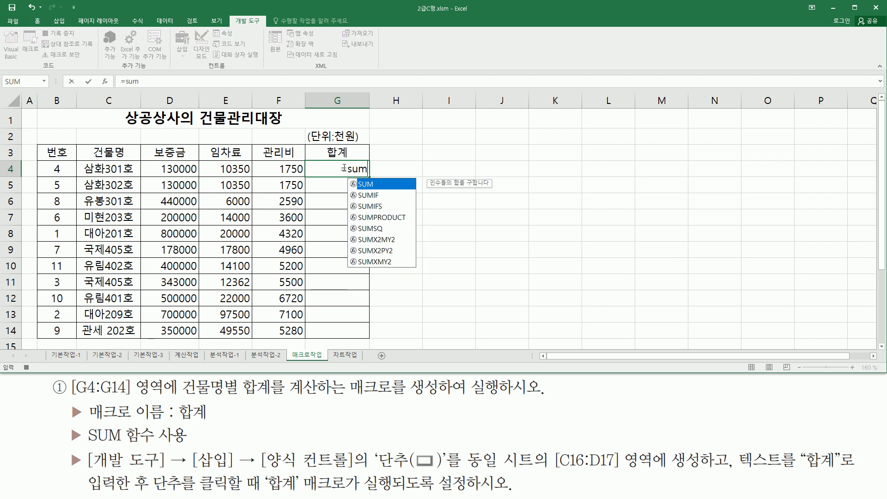
text(()
drag(170, 168, 263, 168)
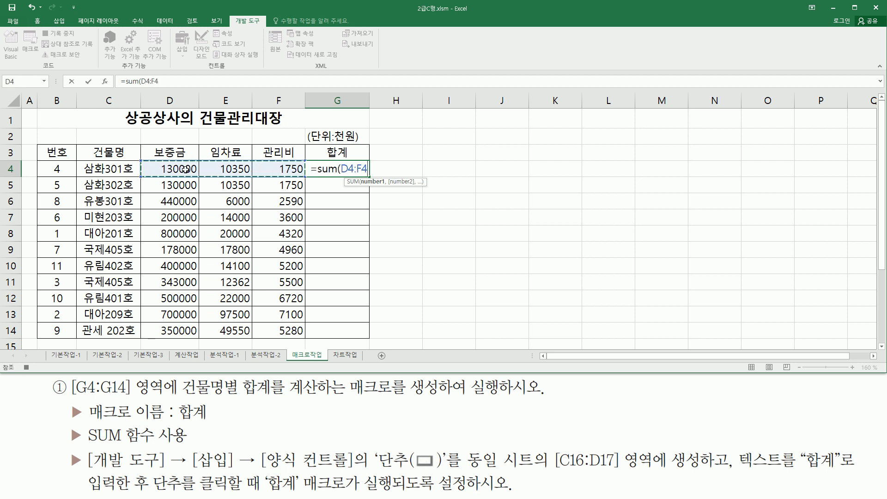
key(Return)
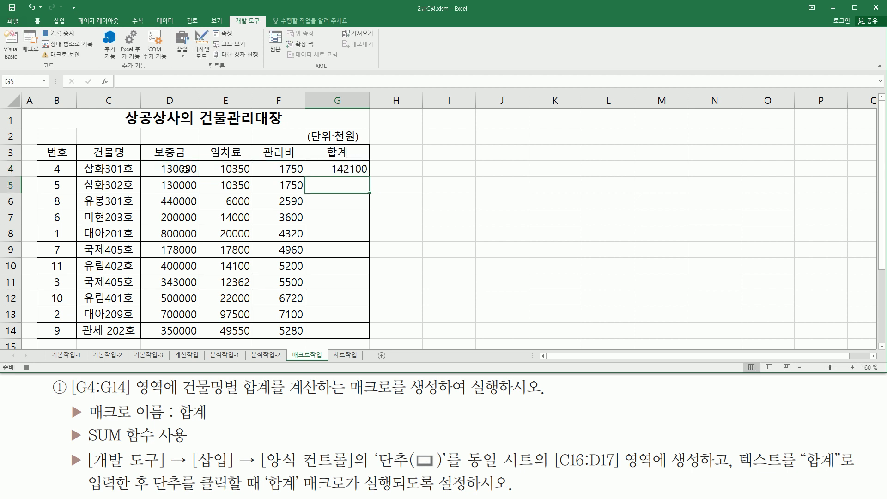
Fill the G4 total formula down through G14 and stop recording the macro
click(344, 170)
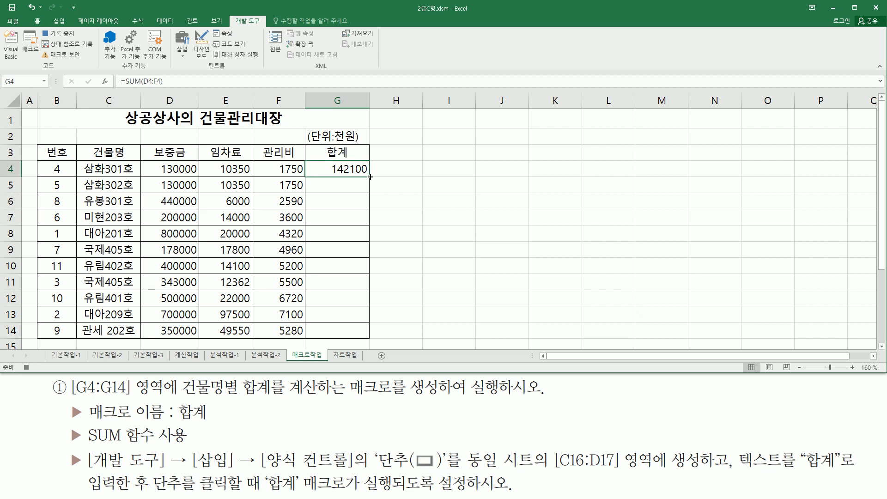
drag(370, 176, 372, 337)
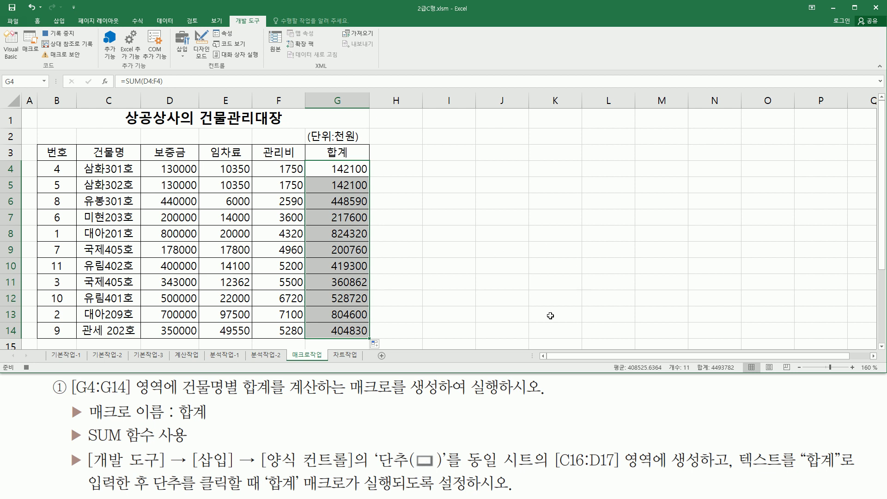
click(494, 285)
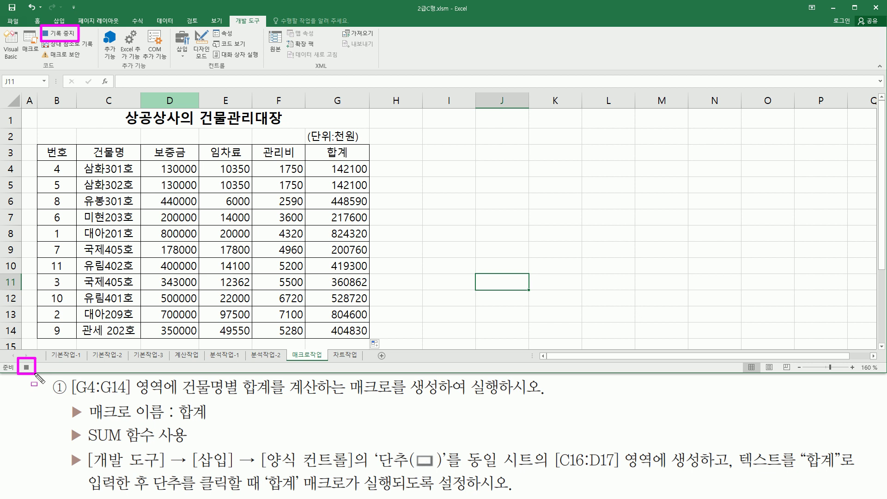
click(65, 34)
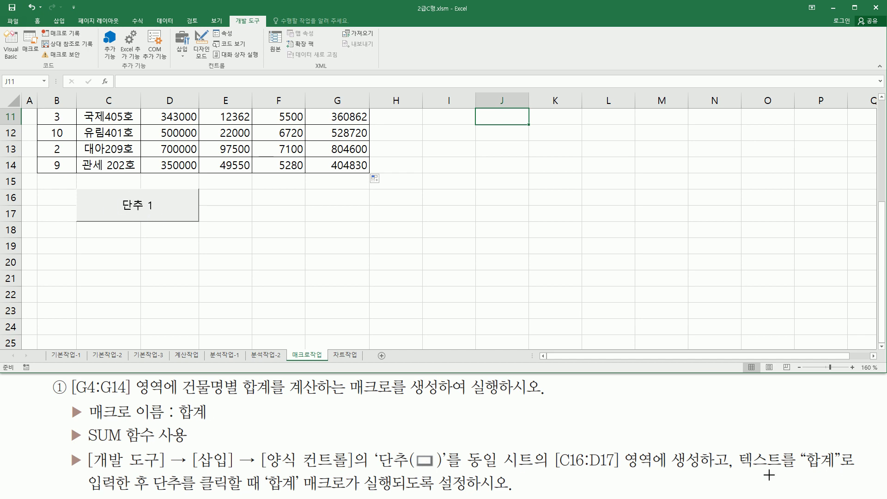
drag(741, 471, 846, 471)
drag(86, 493, 119, 494)
key(Escape)
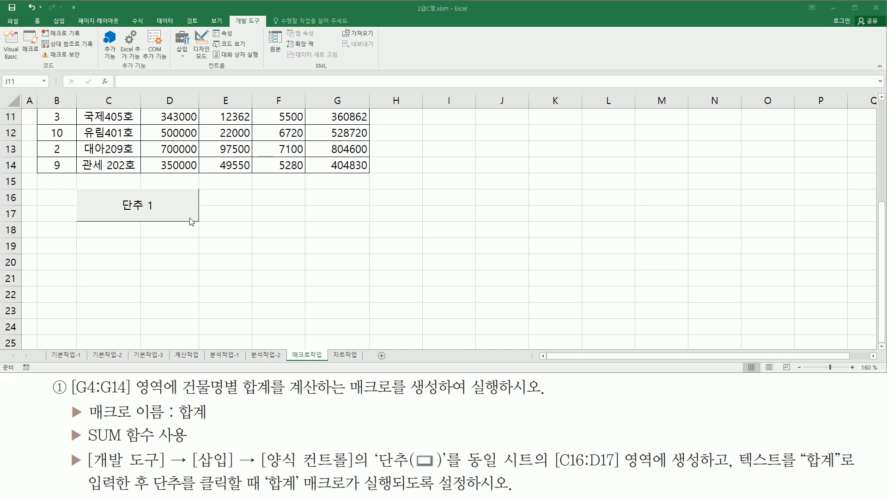
Replace the text on the form button at C16:D17 with 합계
right_click(167, 205)
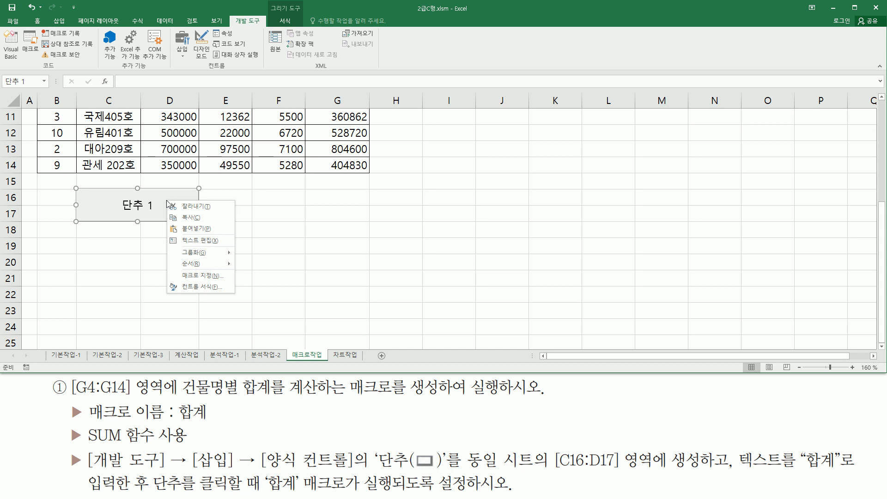
click(191, 241)
key(Delete)
key(Delete)
key(Delete)
text(합ㄱ)
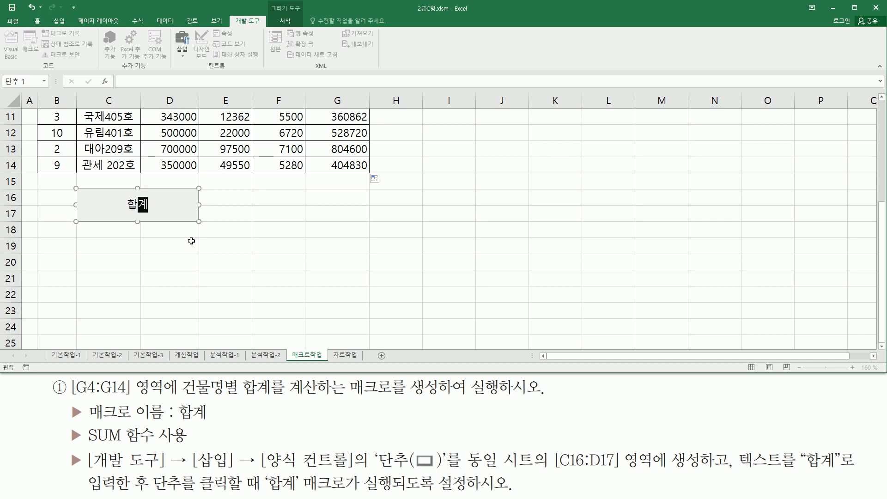
click(512, 151)
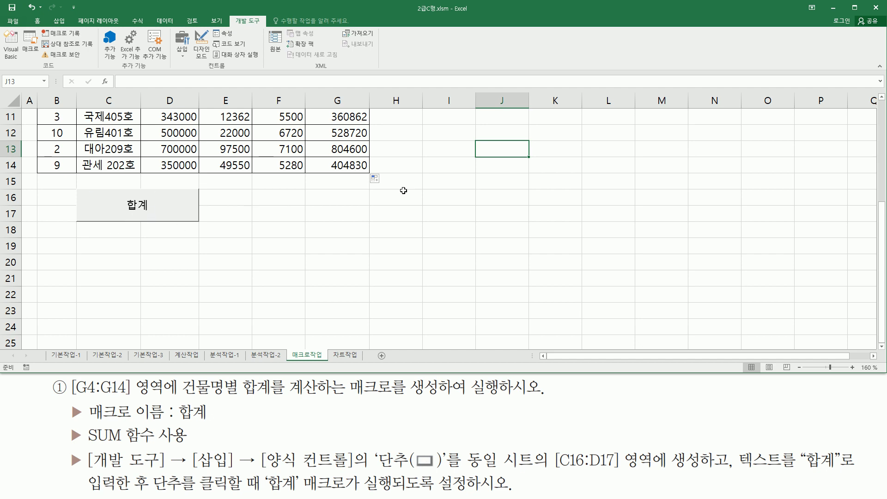
Examine the 통화 macro requirements and the D4:G14 range that its currency format applies to
scroll(404, 190, up, 4)
click(451, 200)
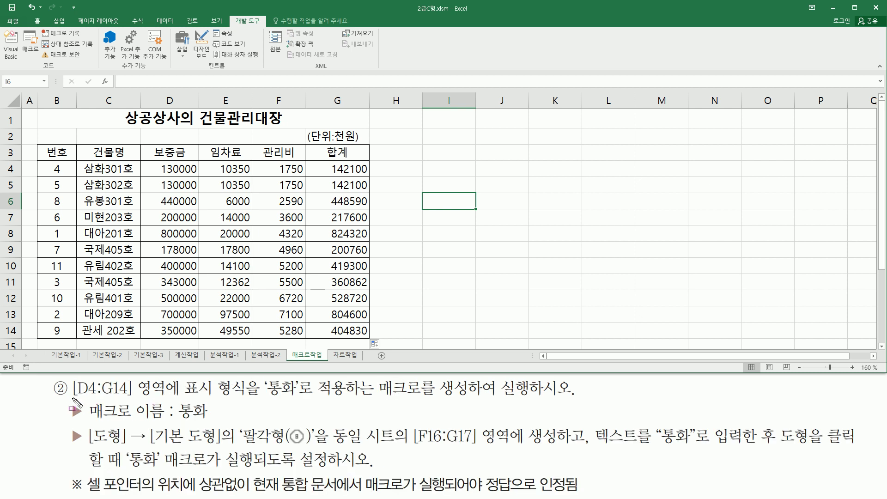
mouse_move(73, 398)
mouse_down()
mouse_move(139, 398)
mouse_move(133, 382)
mouse_up()
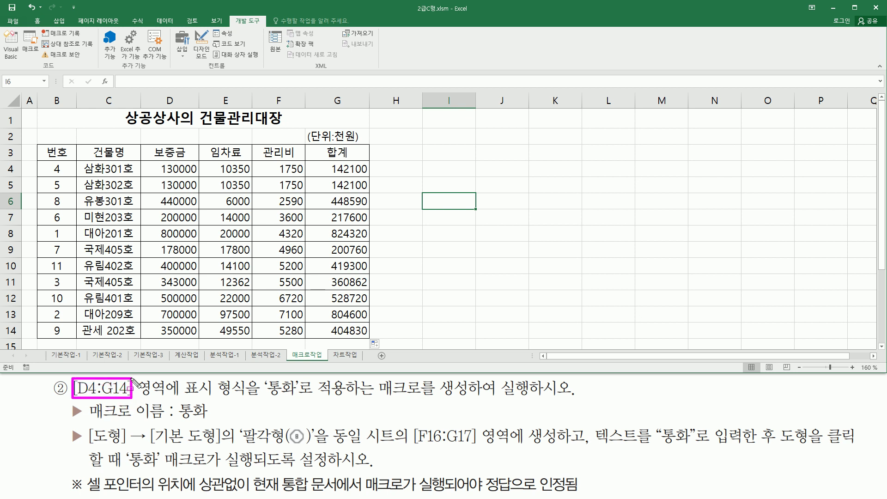
mouse_move(153, 165)
mouse_down()
mouse_move(193, 169)
mouse_move(200, 223)
mouse_move(370, 343)
mouse_up()
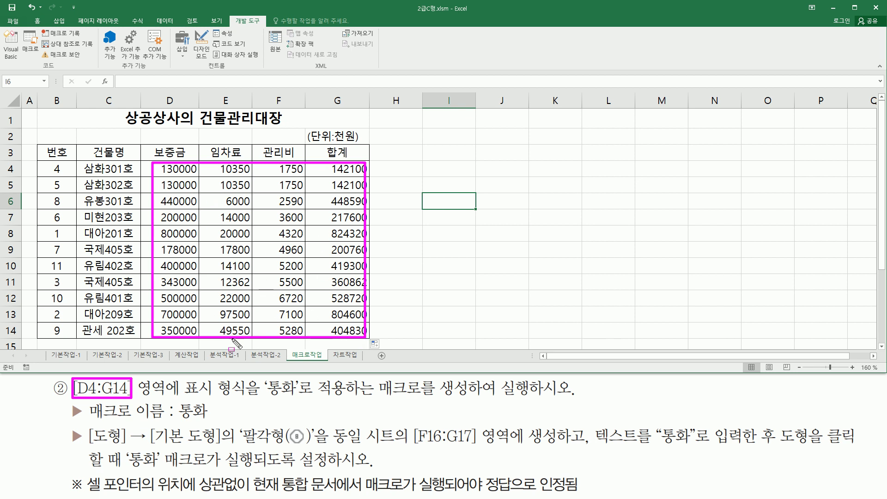
mouse_move(184, 396)
mouse_down()
mouse_move(247, 397)
mouse_move(270, 378)
mouse_move(268, 397)
mouse_move(298, 380)
mouse_move(300, 399)
mouse_up()
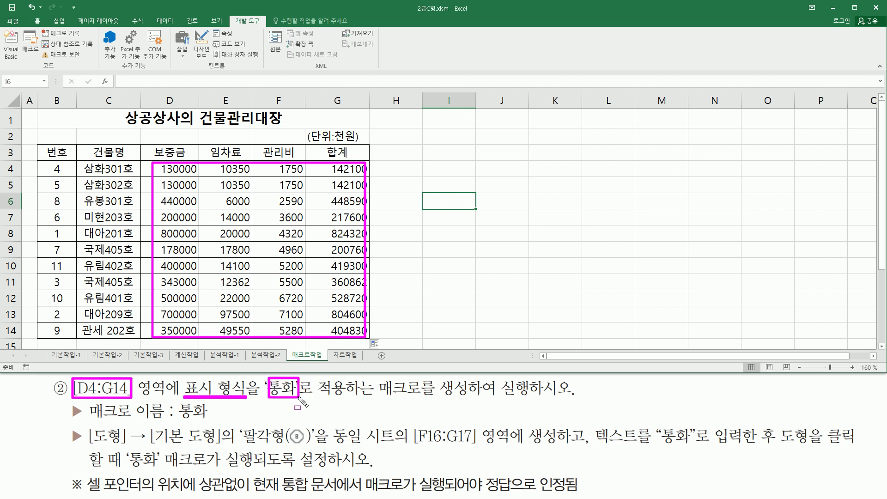
drag(375, 397, 565, 398)
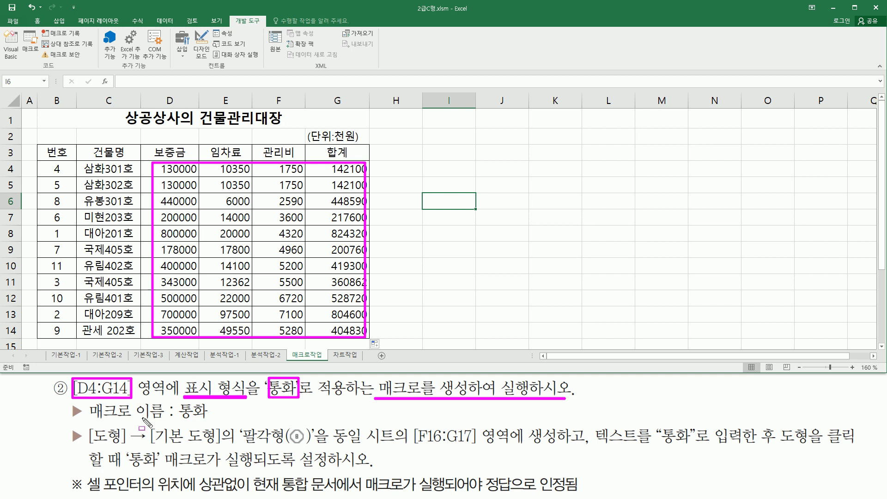
drag(174, 421, 213, 421)
mouse_move(83, 426)
mouse_down()
mouse_move(95, 443)
mouse_move(315, 447)
mouse_up()
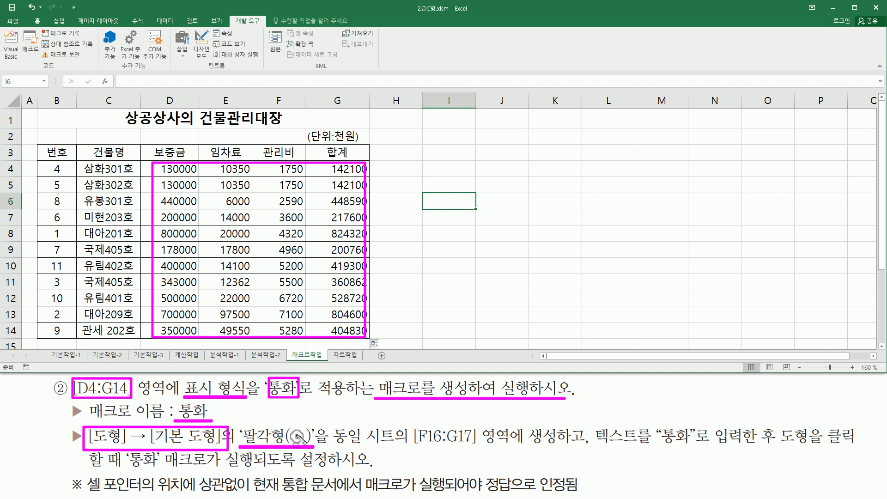
drag(335, 447, 559, 448)
key(Escape)
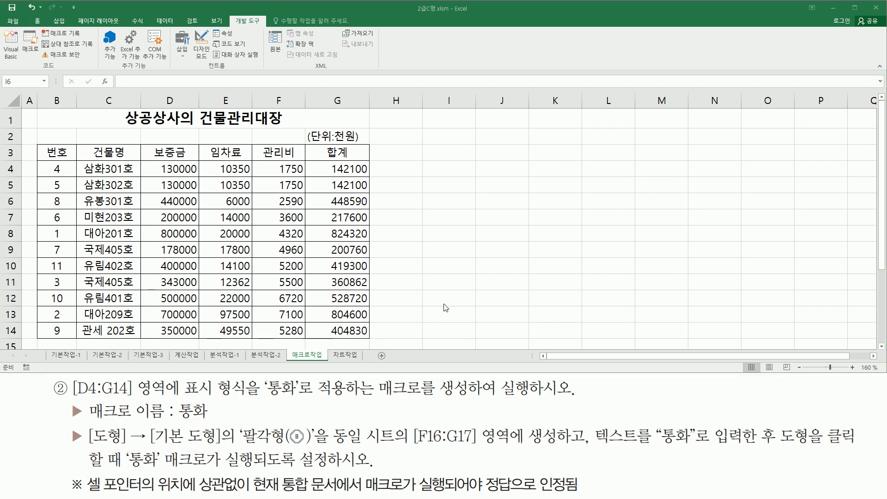
Examine the octagon shape's text and macro requirements and locate its target range F16:G17 below the table
scroll(293, 215, down, 4)
key(ctrl+2)
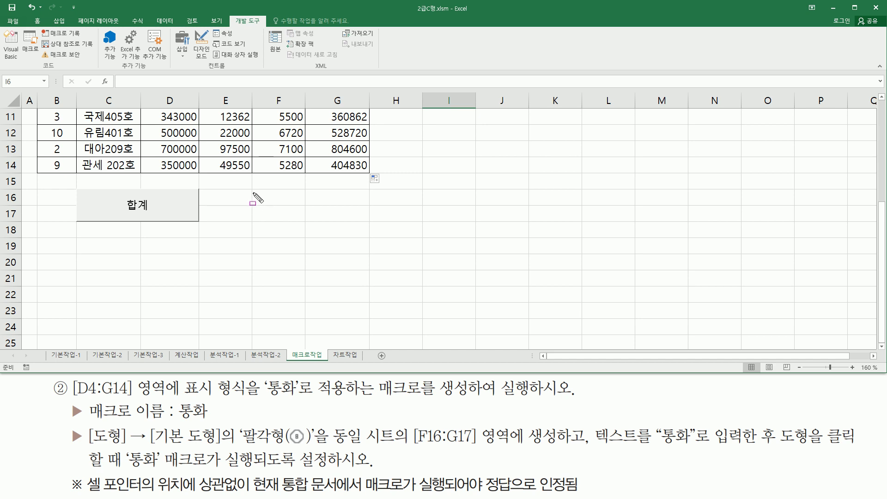
mouse_move(252, 189)
mouse_down()
mouse_move(273, 212)
mouse_move(371, 222)
mouse_up()
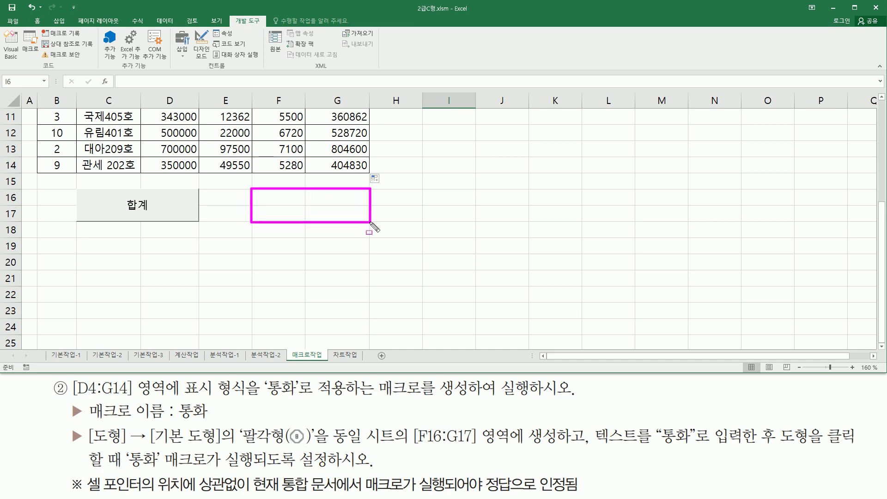
drag(241, 446, 311, 446)
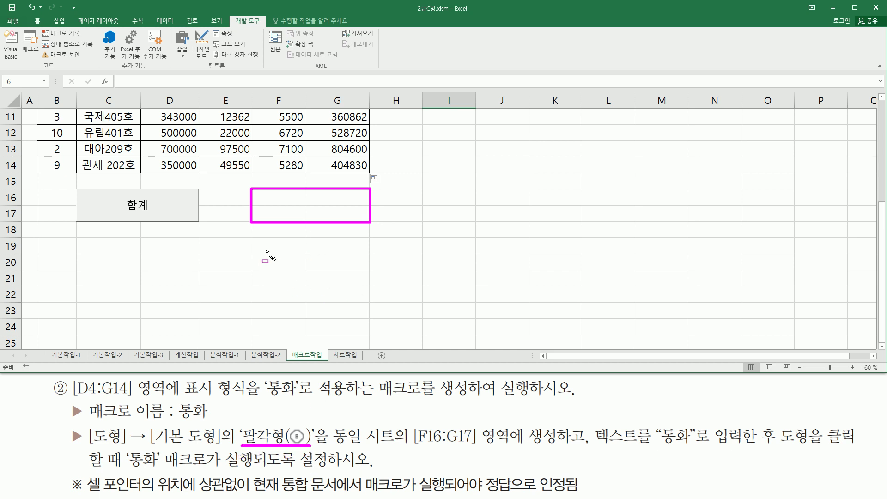
drag(594, 446, 854, 447)
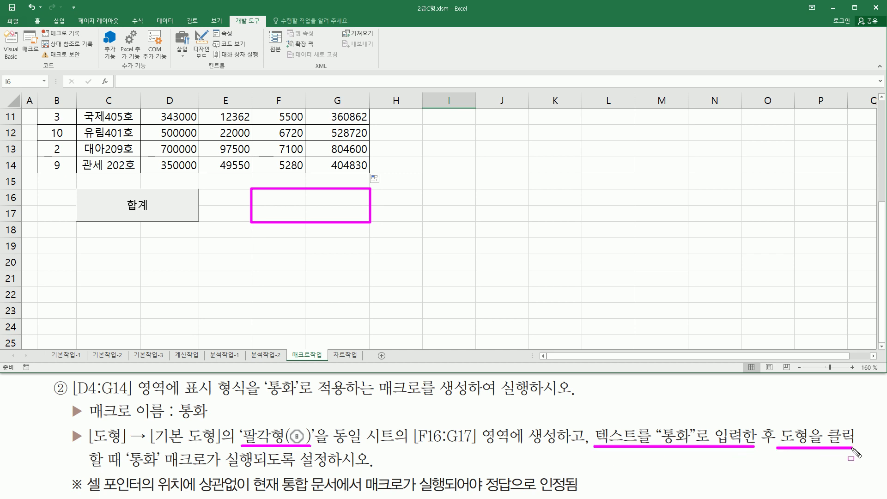
drag(125, 469, 264, 468)
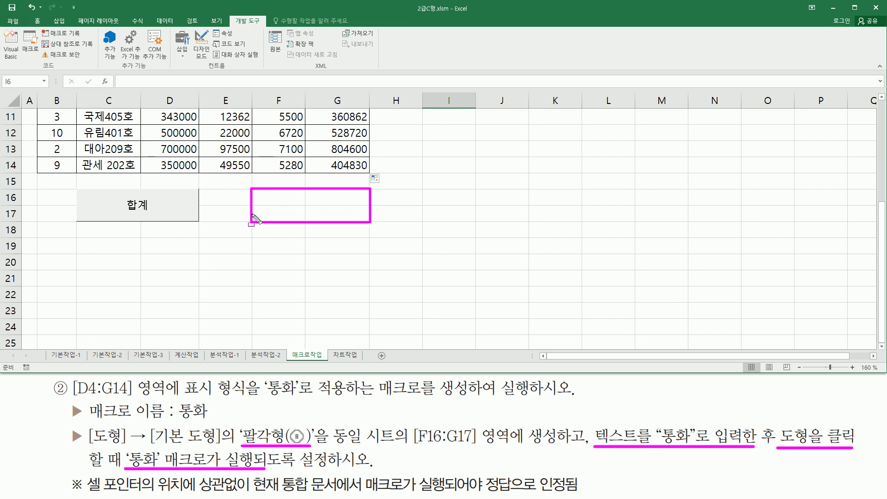
key(Escape)
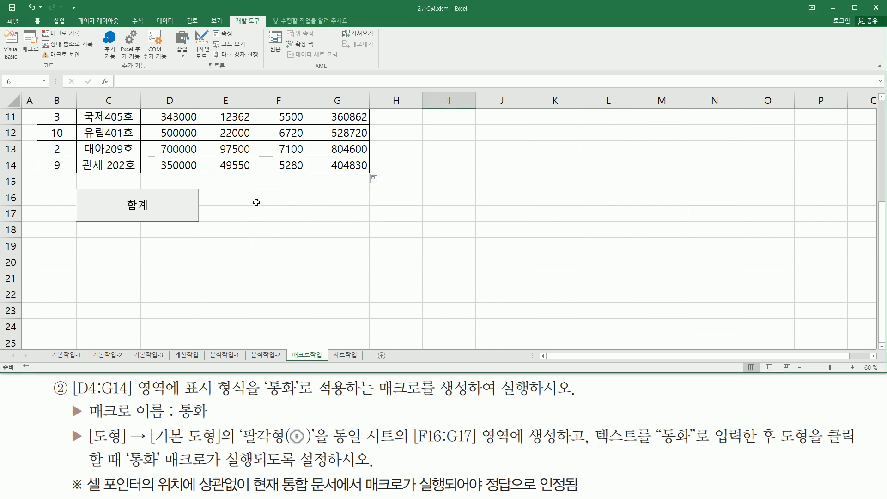
Draw an octagon (팔각형) basic shape covering cells F16:G17
click(60, 21)
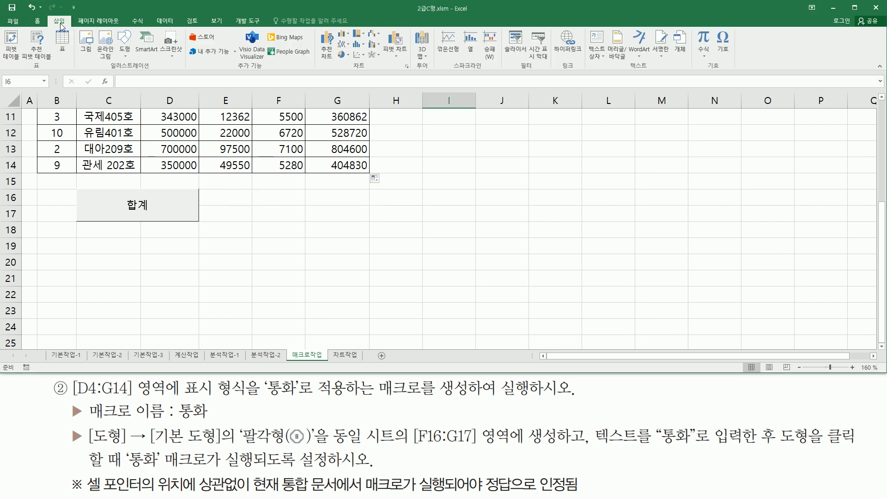
mouse_move(49, 13)
mouse_down()
mouse_move(65, 33)
mouse_move(126, 46)
mouse_move(137, 61)
mouse_up()
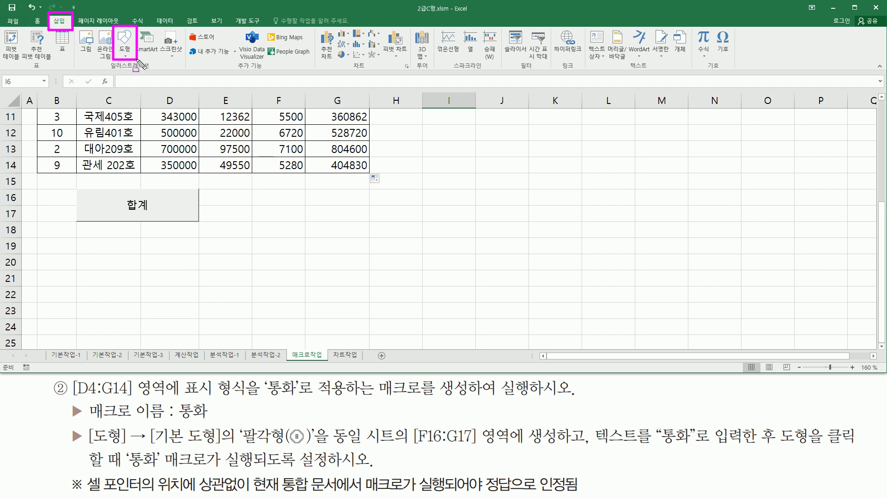
right_click(131, 56)
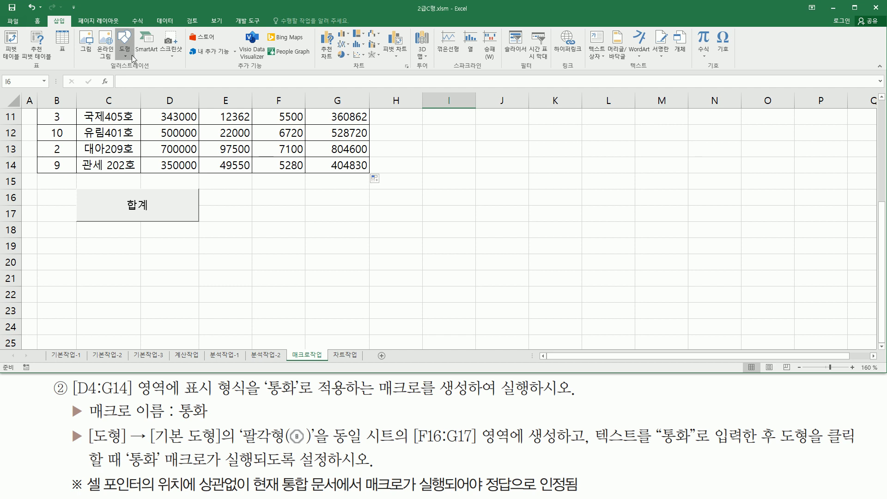
click(132, 55)
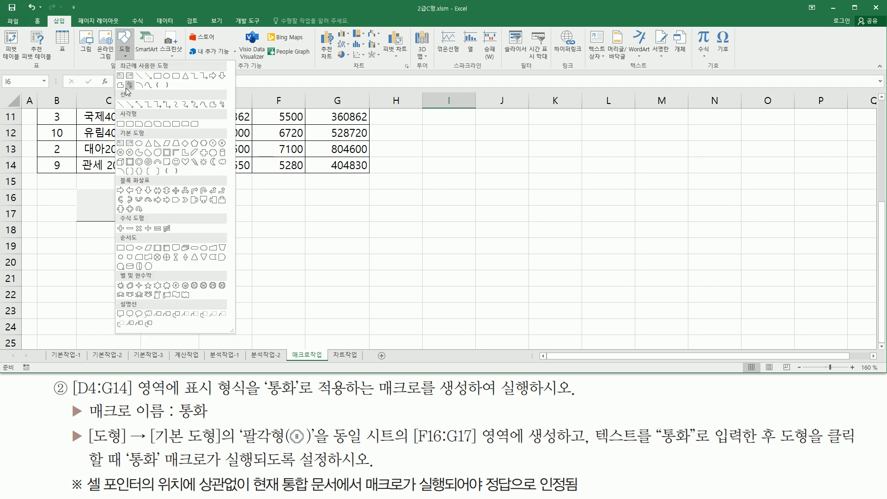
click(223, 144)
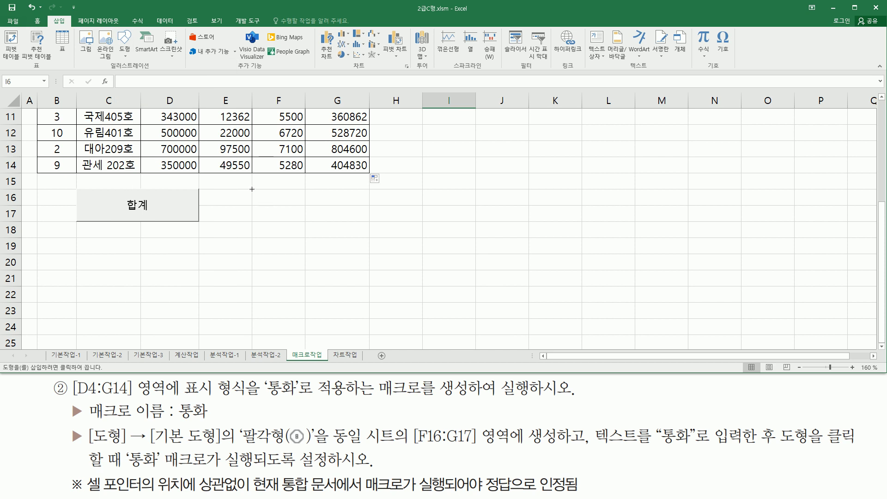
drag(252, 189, 369, 221)
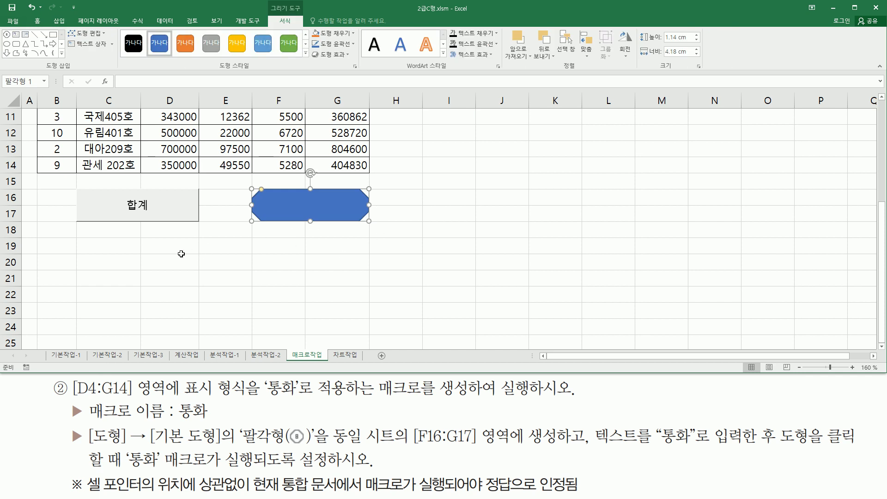
drag(66, 179, 210, 230)
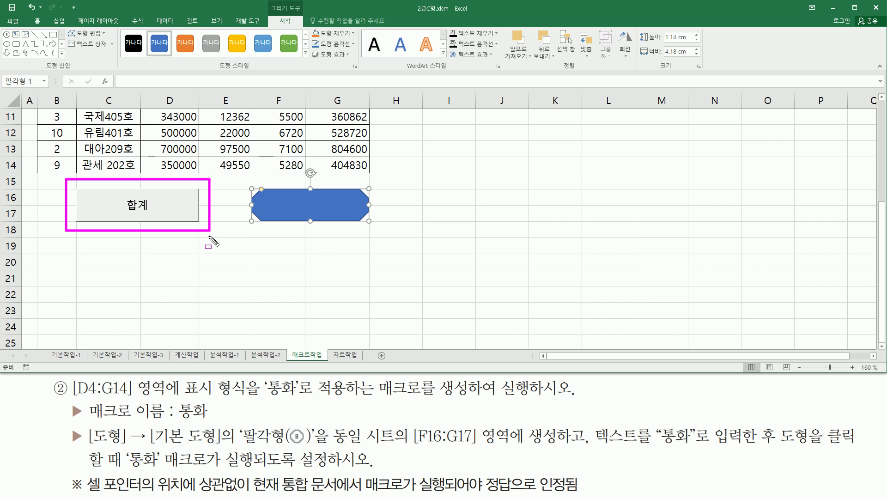
key(e)
mouse_move(244, 180)
mouse_down()
mouse_move(248, 201)
mouse_move(382, 228)
mouse_up()
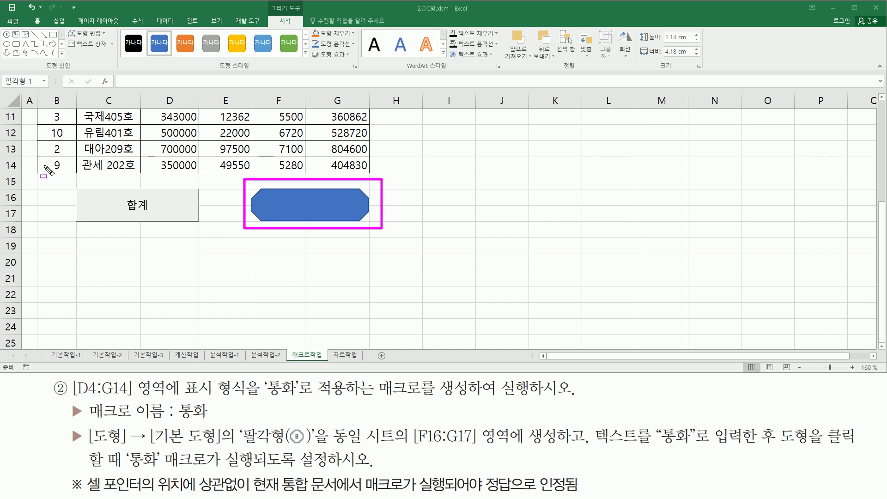
Open macro assignment for the octagon at F16:G17 and set the macro name to 통화
mouse_move(66, 179)
mouse_down()
mouse_move(128, 224)
mouse_move(210, 238)
mouse_up()
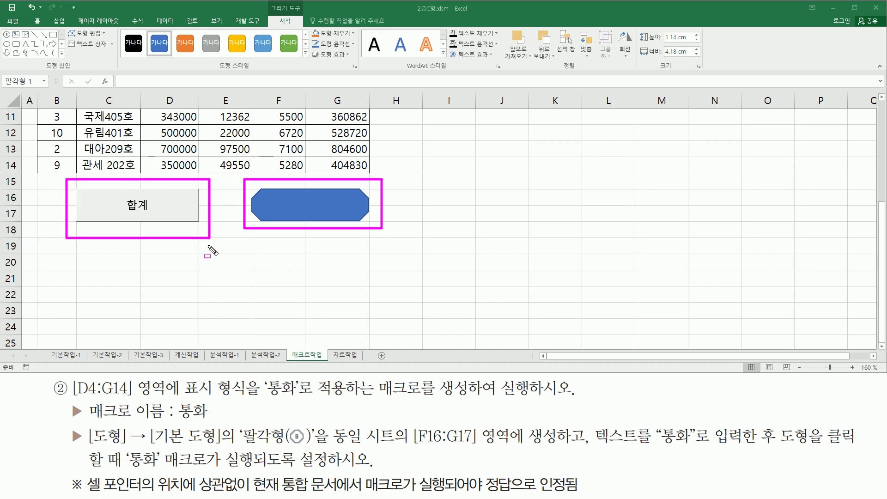
key(Escape)
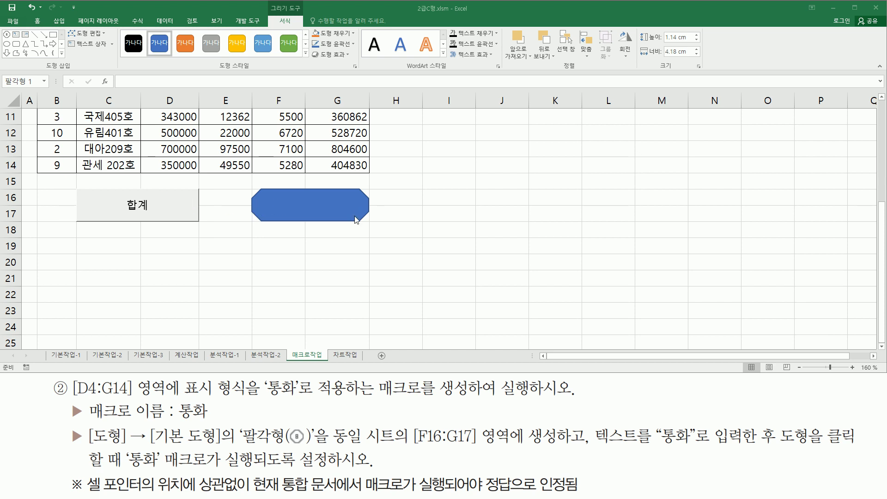
click(324, 201)
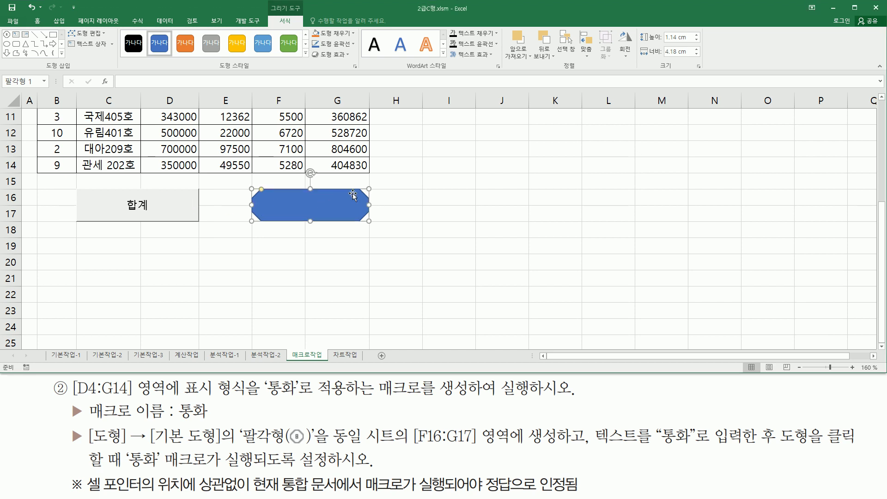
key(Escape)
right_click(353, 193)
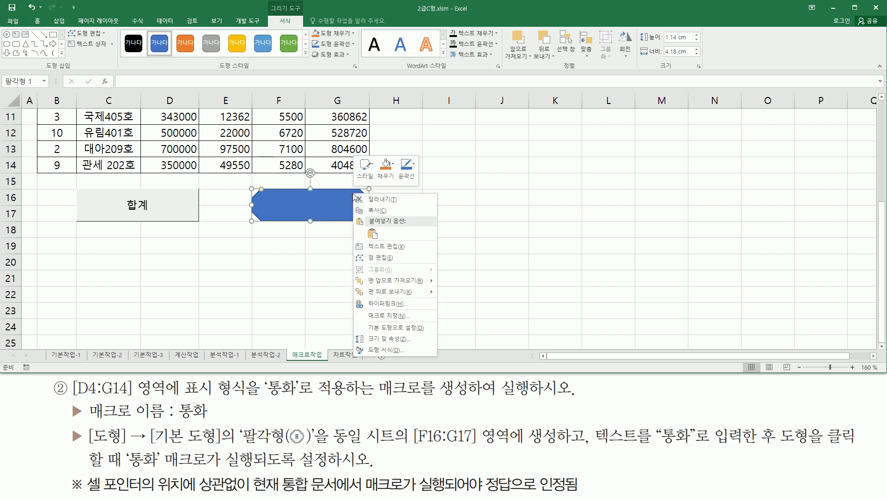
click(384, 316)
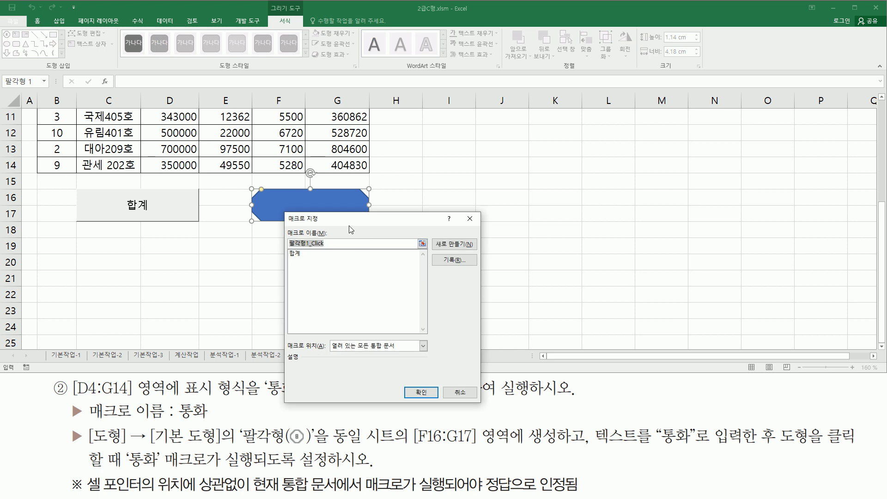
drag(348, 224, 506, 134)
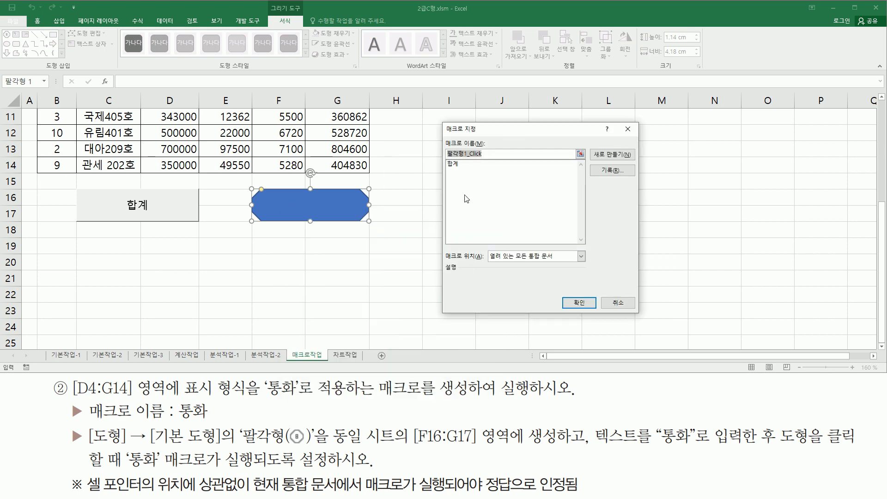
drag(439, 137, 494, 160)
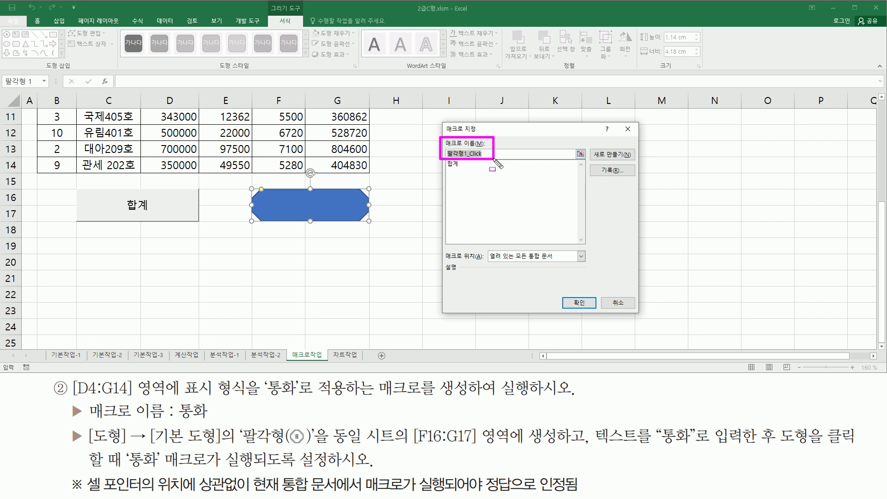
drag(85, 420, 210, 420)
key(Escape)
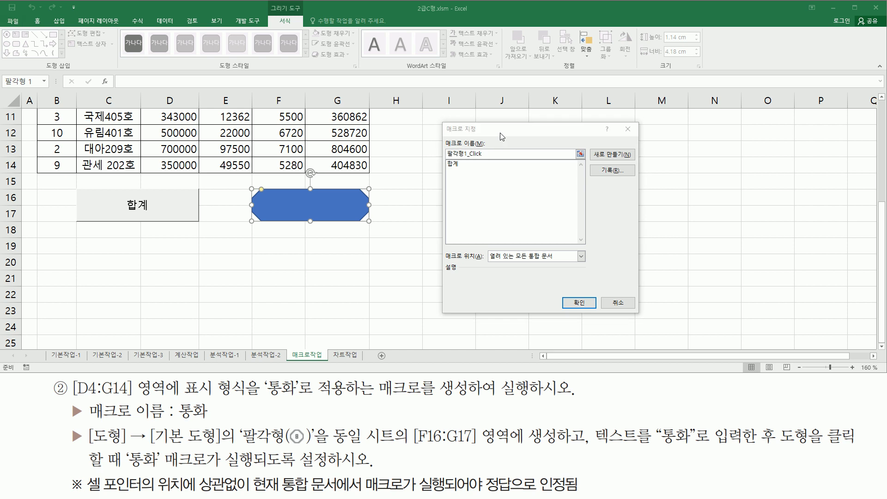
text(통화)
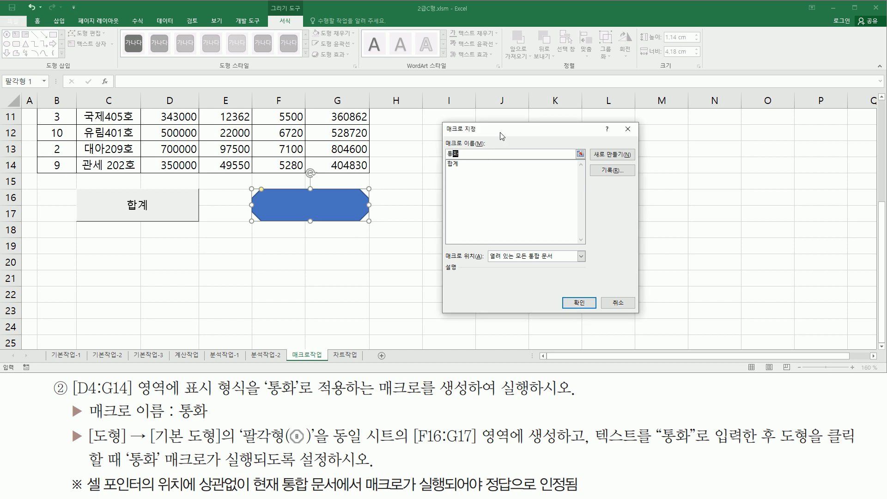
Start recording the 통화 macro for the octagon, stored in the current workbook (현재 통합 문서)
drag(443, 138, 496, 162)
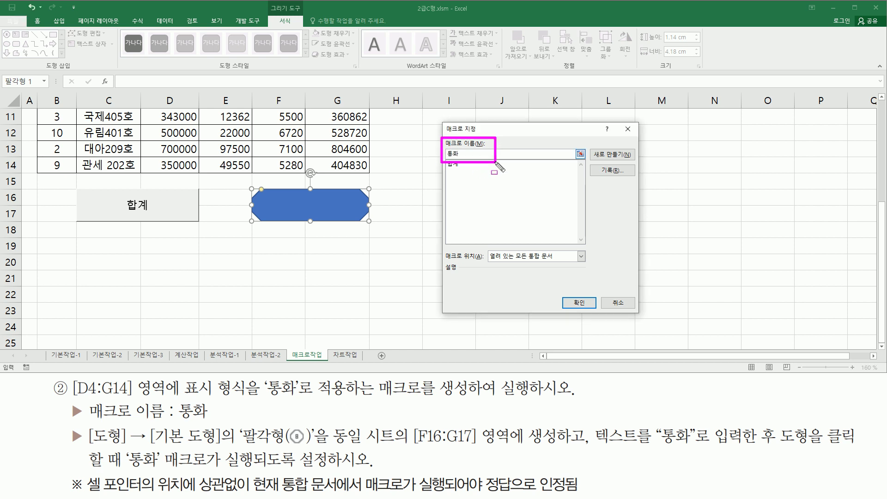
drag(595, 162, 634, 182)
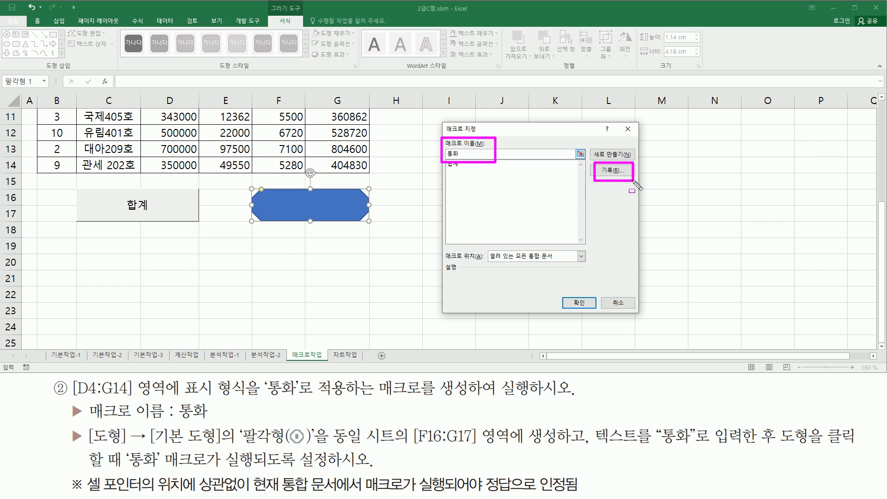
key(Escape)
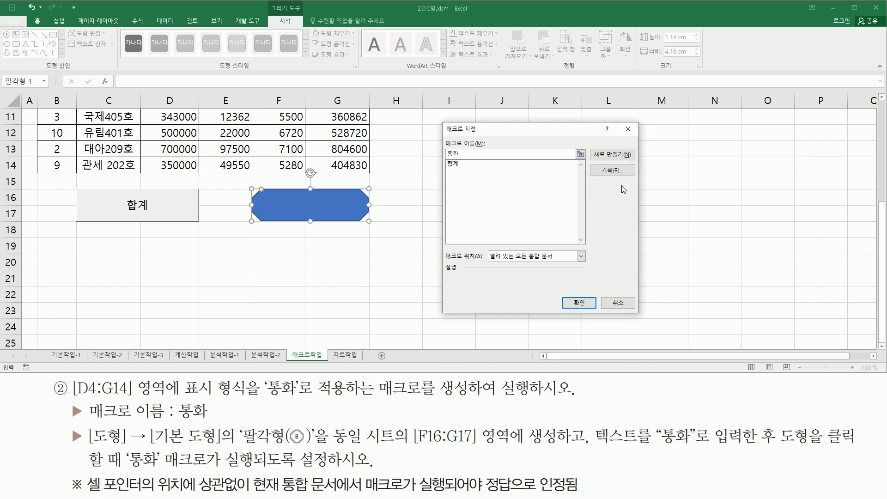
click(610, 172)
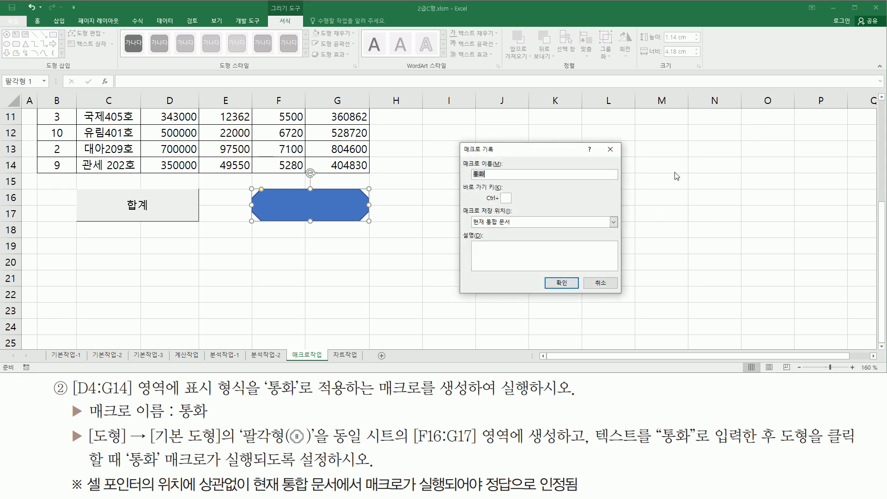
drag(455, 156, 514, 183)
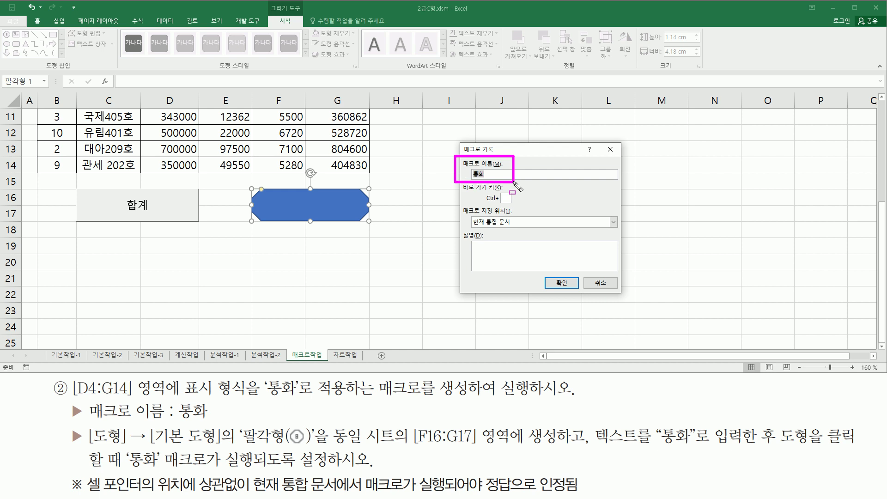
drag(459, 203, 521, 230)
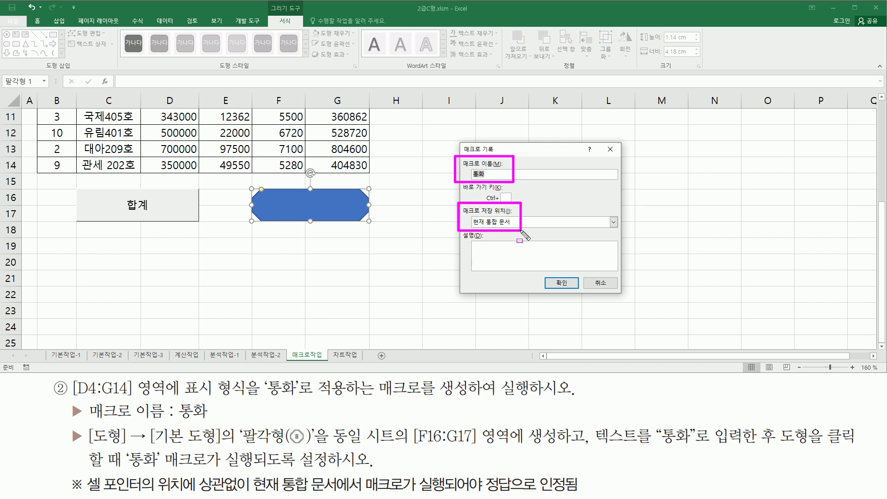
click(546, 275)
drag(553, 284, 584, 297)
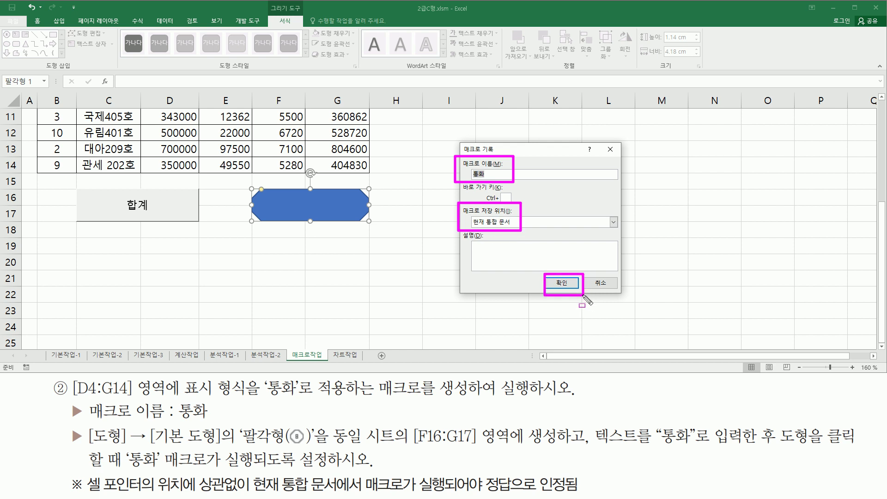
drag(552, 289, 576, 289)
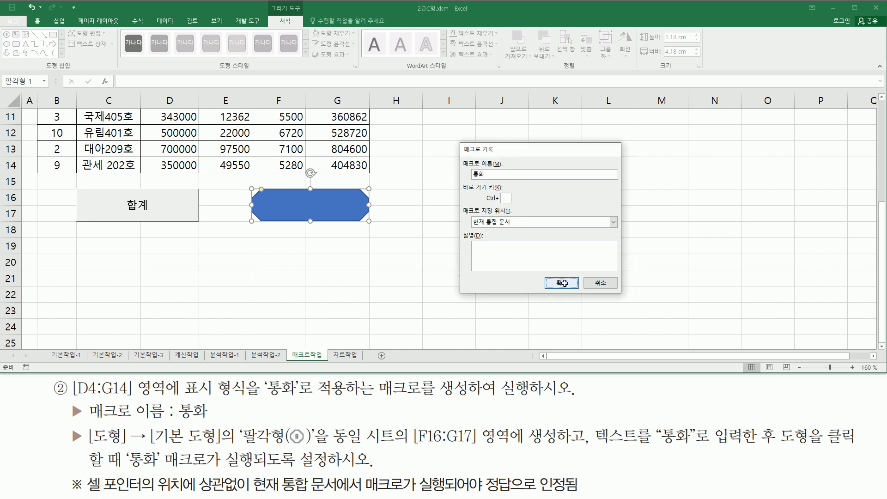
click(565, 283)
drag(18, 359, 36, 372)
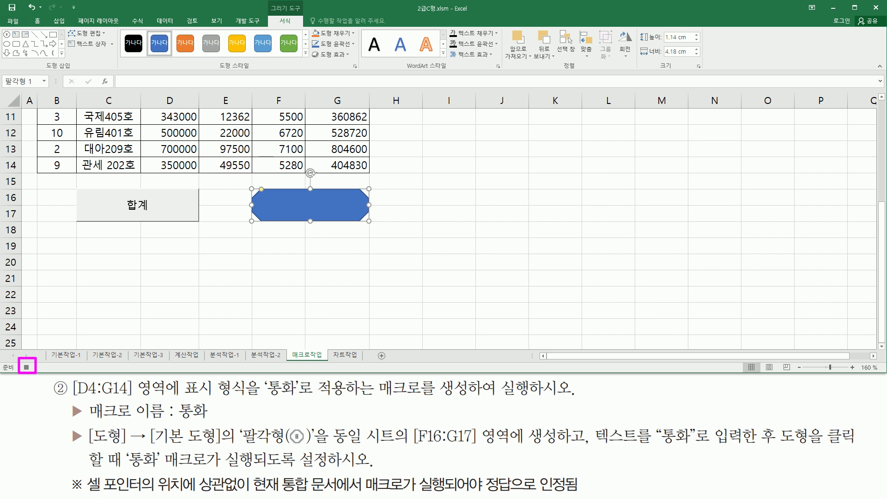
key(Escape)
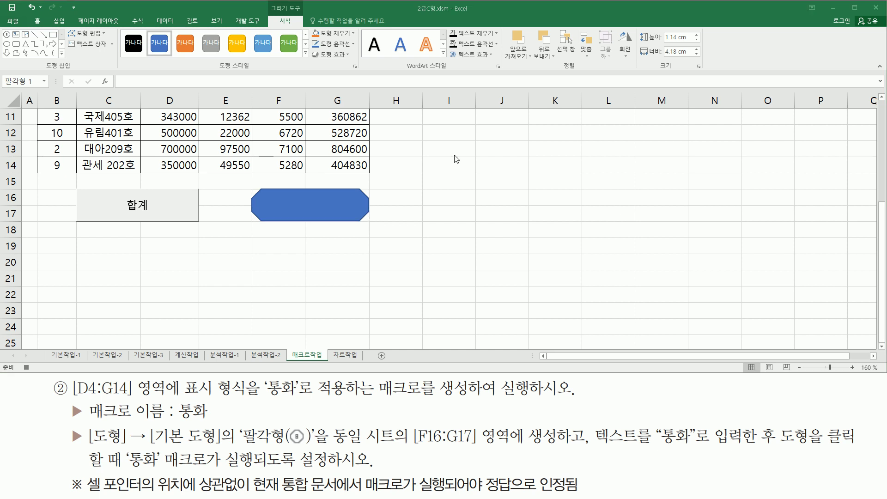
Apply the 통화 number format to D4:G14 and stop recording the macro
scroll(451, 152, up, 4)
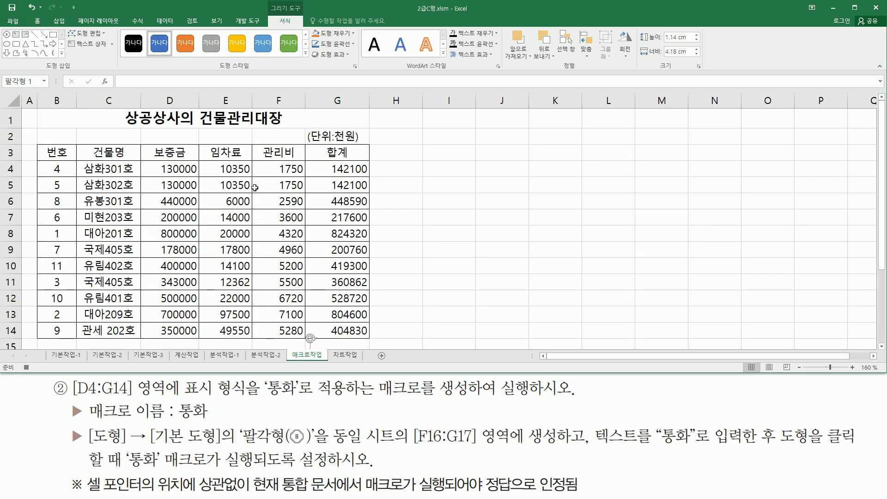
click(169, 168)
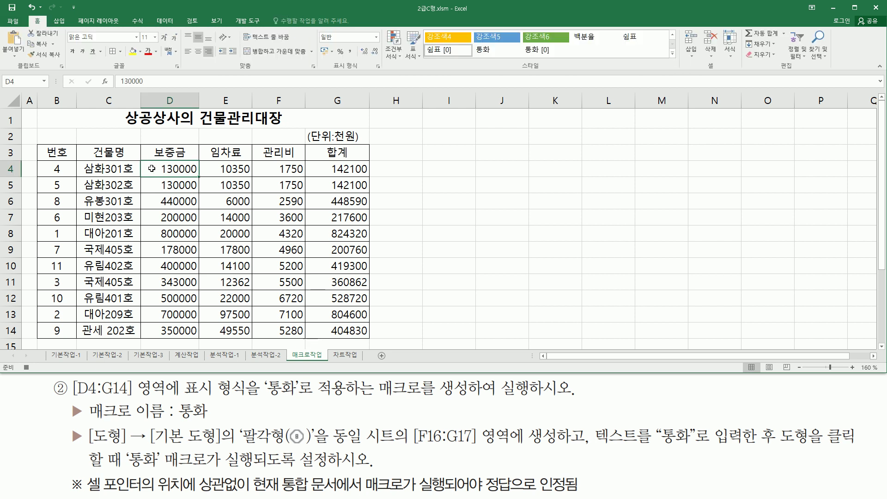
drag(161, 185, 339, 331)
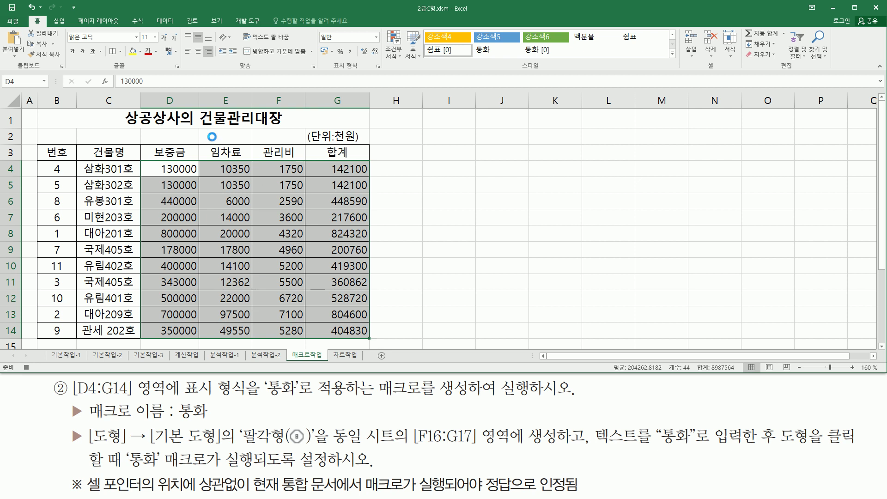
click(37, 20)
drag(330, 73, 371, 72)
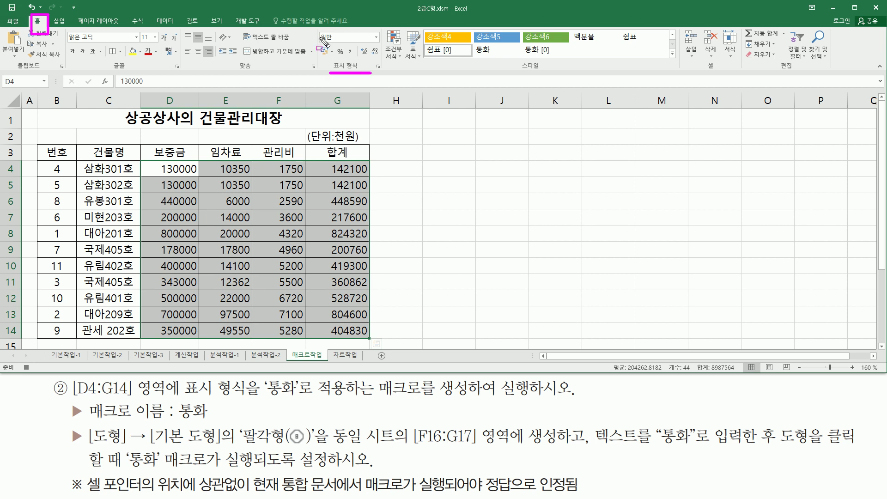
drag(317, 30, 380, 45)
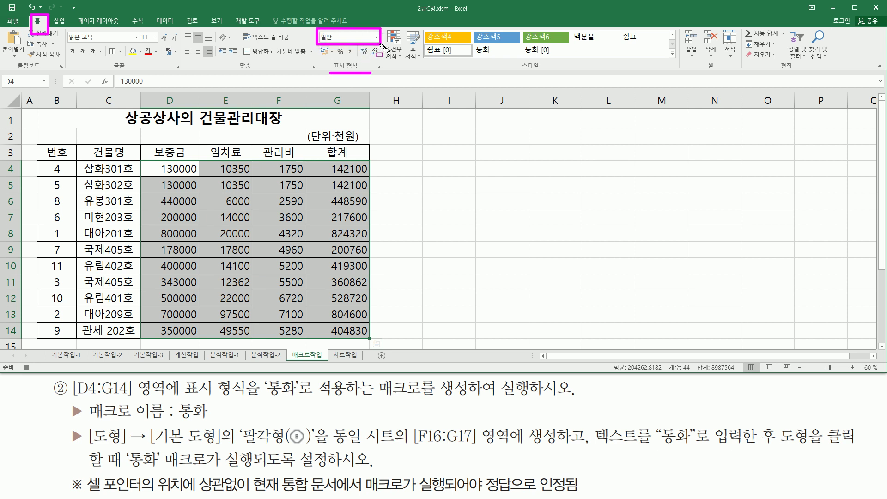
click(376, 37)
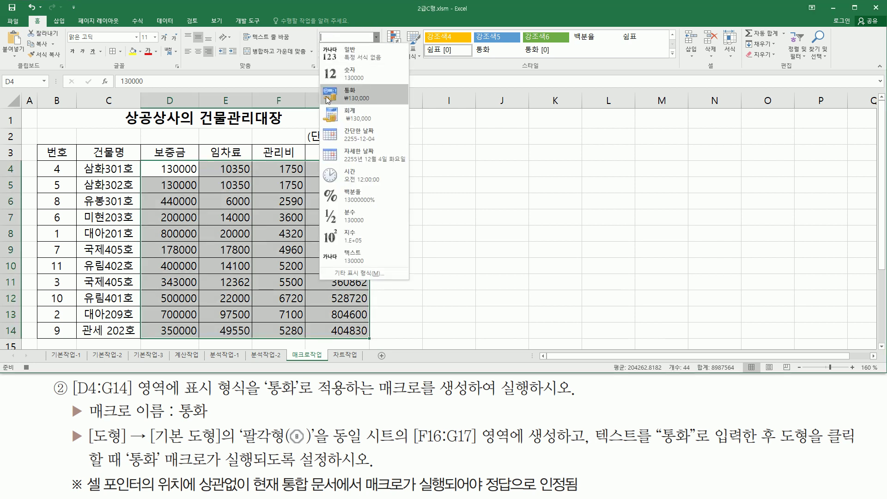
click(377, 94)
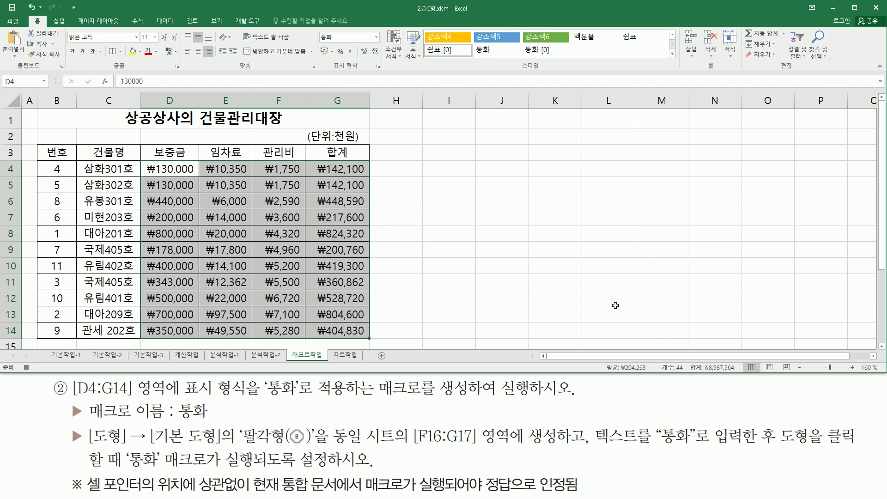
click(531, 314)
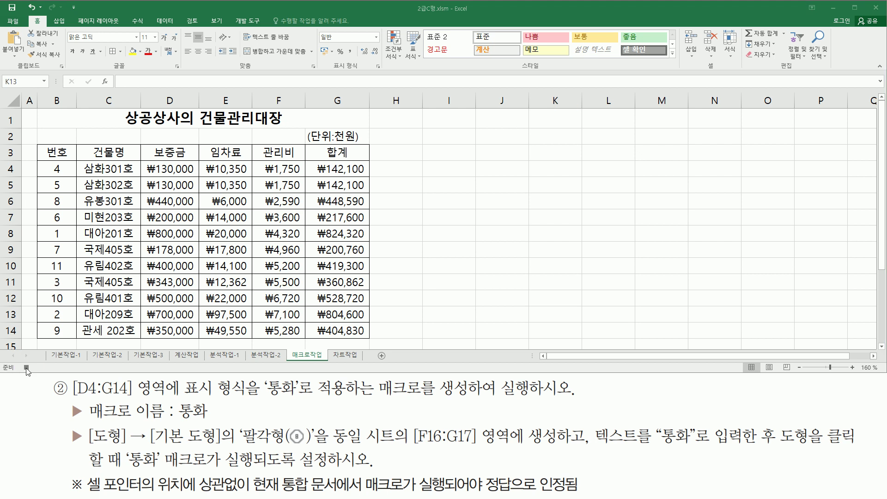
click(26, 368)
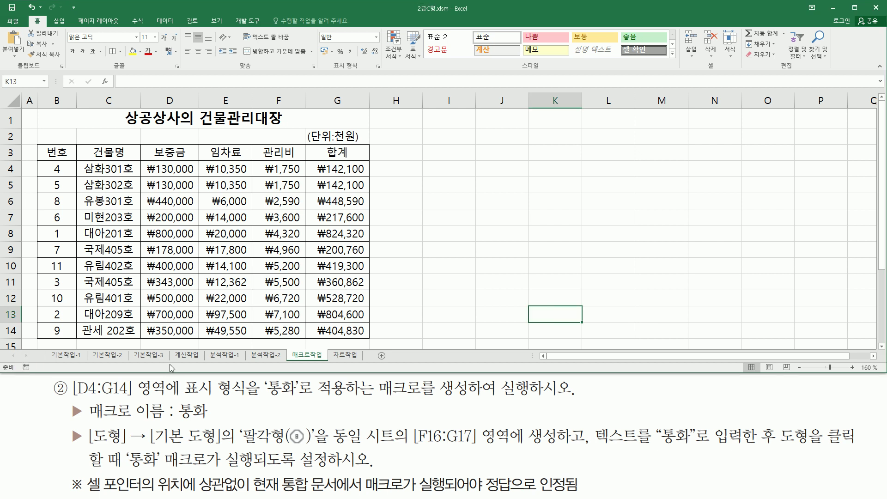
click(499, 262)
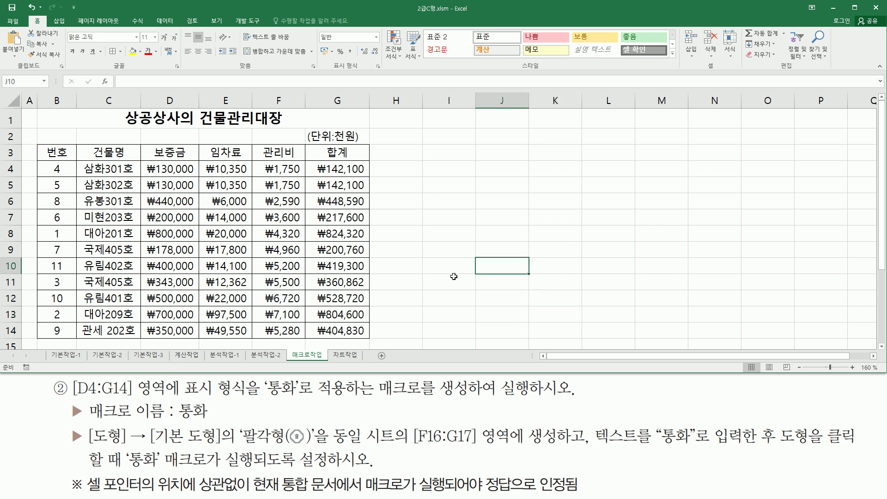
Add the text 통화 to the octagon shape at F16:G17
scroll(451, 277, down, 2)
scroll(451, 277, down, 2)
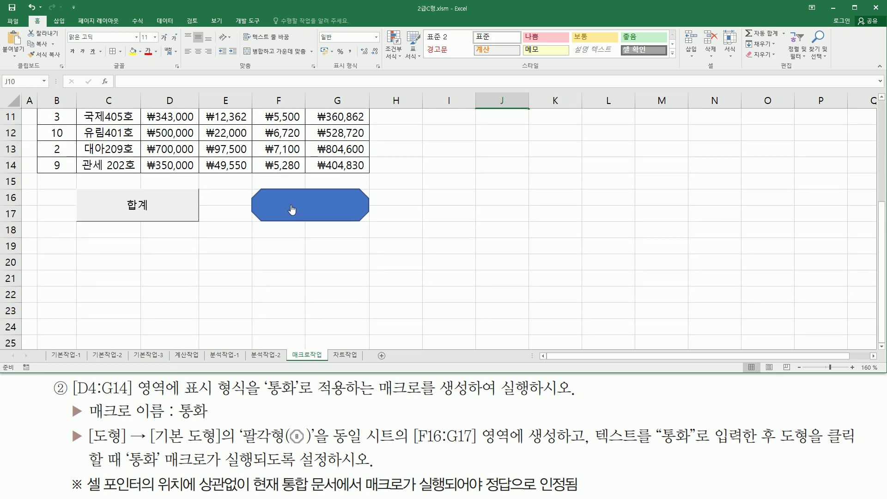
right_click(347, 195)
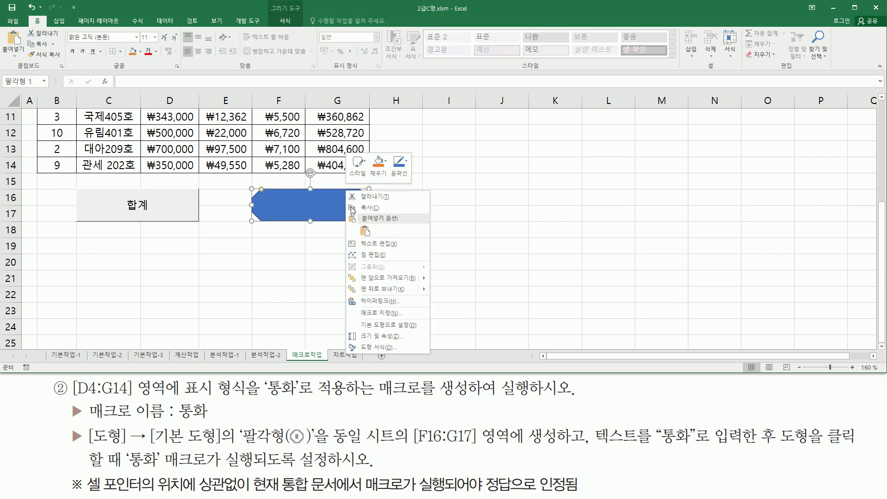
click(376, 245)
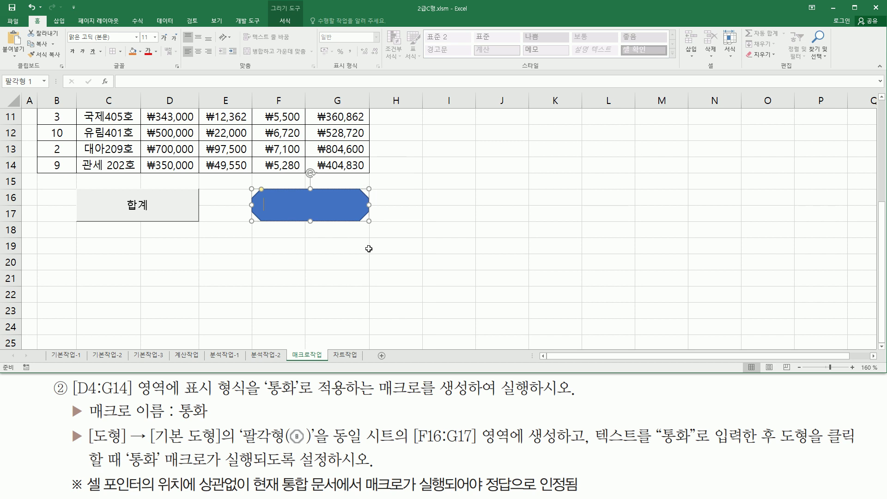
text(통화)
click(552, 151)
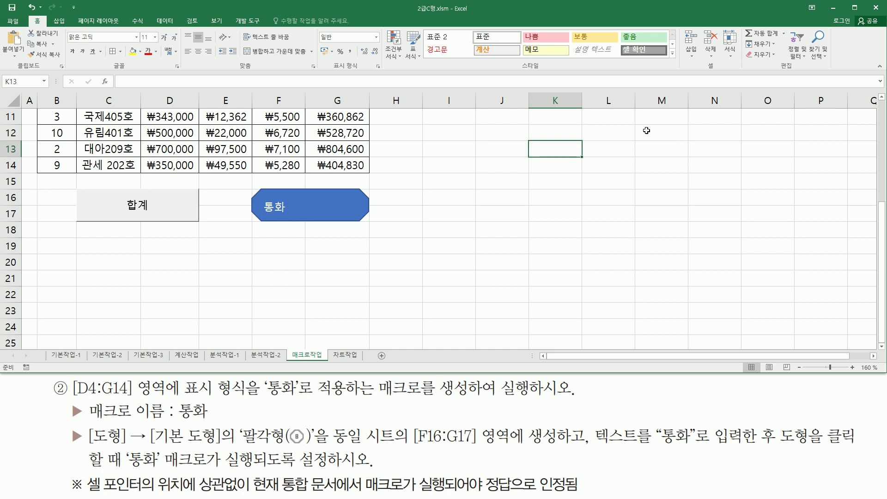
Clear the formulas from G4:G14 in the 합계 column
scroll(508, 166, up, 4)
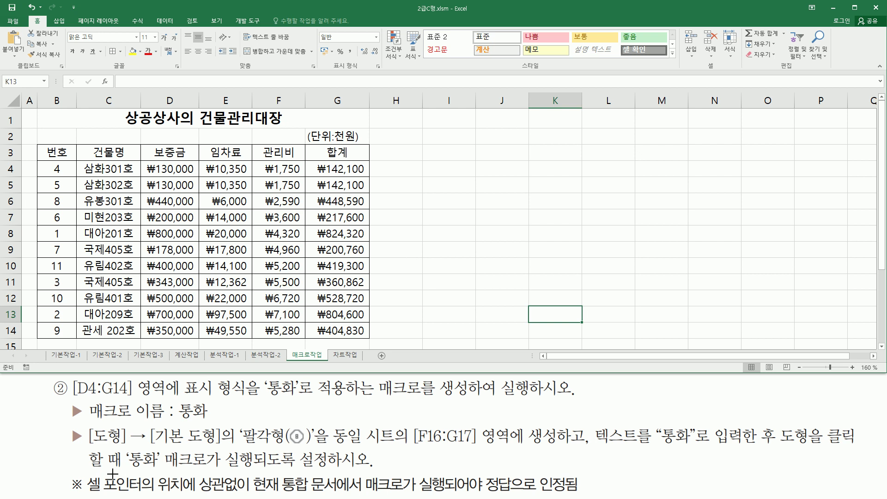
drag(85, 471, 583, 494)
key(Escape)
click(347, 170)
drag(345, 187, 342, 331)
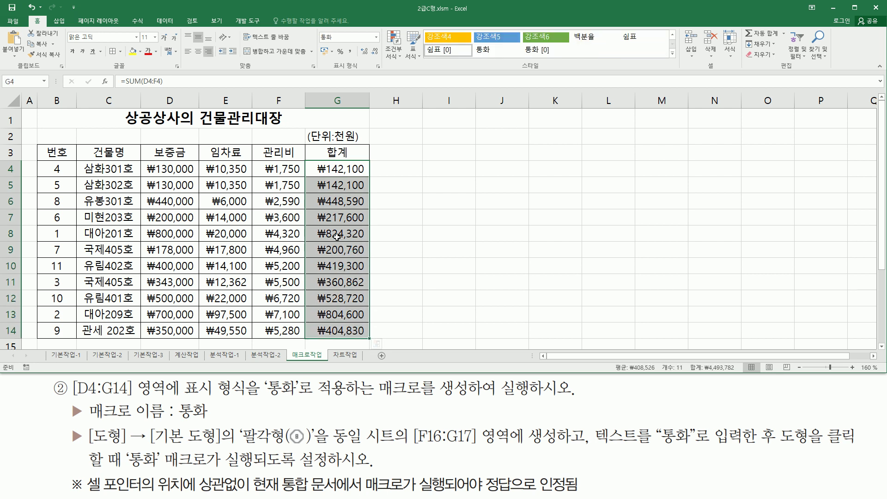
key(Delete)
click(352, 178)
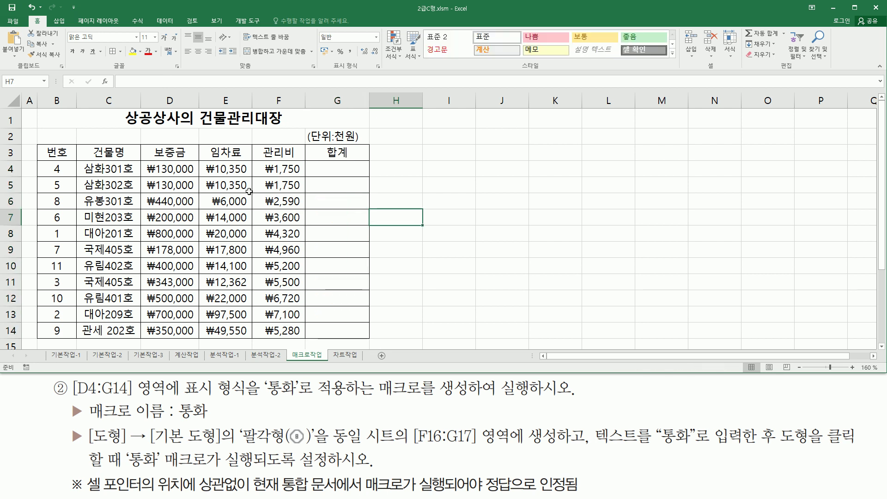
Reset the number format of D4:G14 to 일반
drag(170, 171, 342, 329)
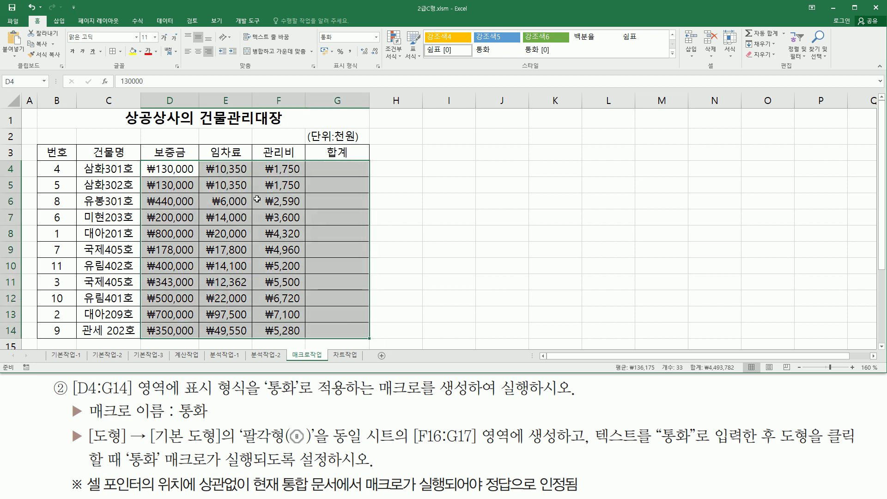
click(377, 37)
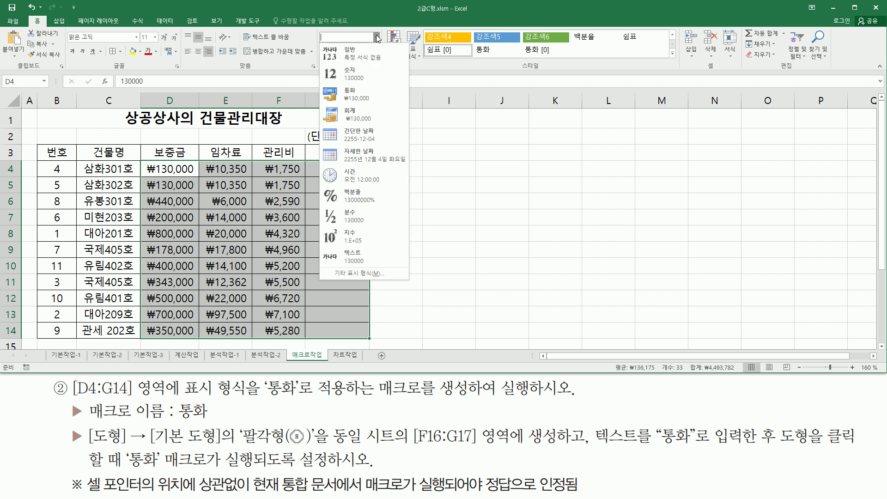
click(353, 55)
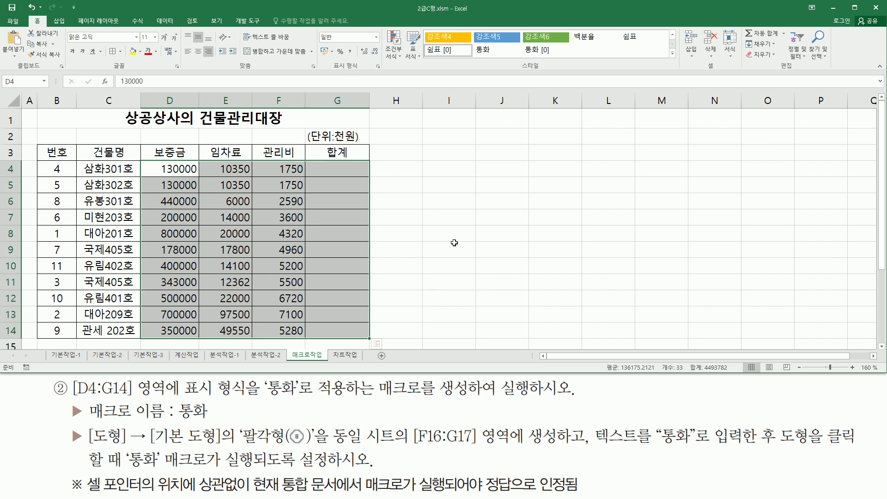
click(454, 243)
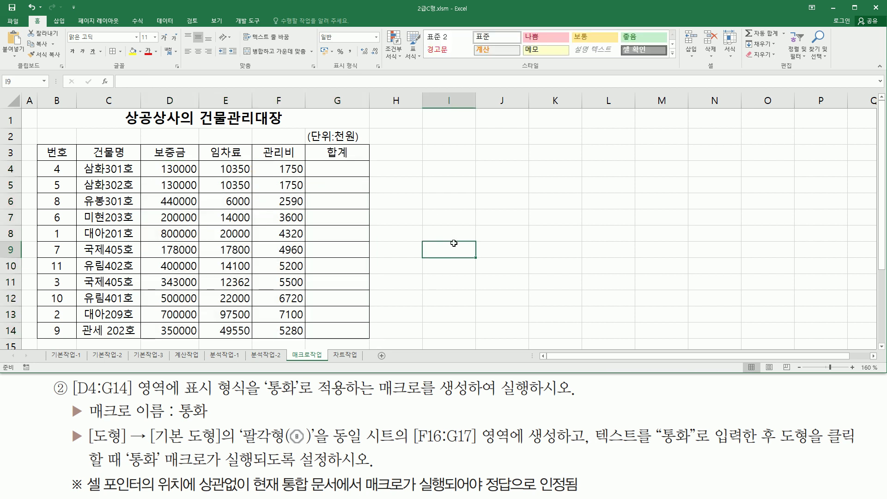
Run the 합계 macro from its form button at C16:D17 to recalculate the totals in G4:G14
key(Left)
key(Left)
key(Left)
key(Left)
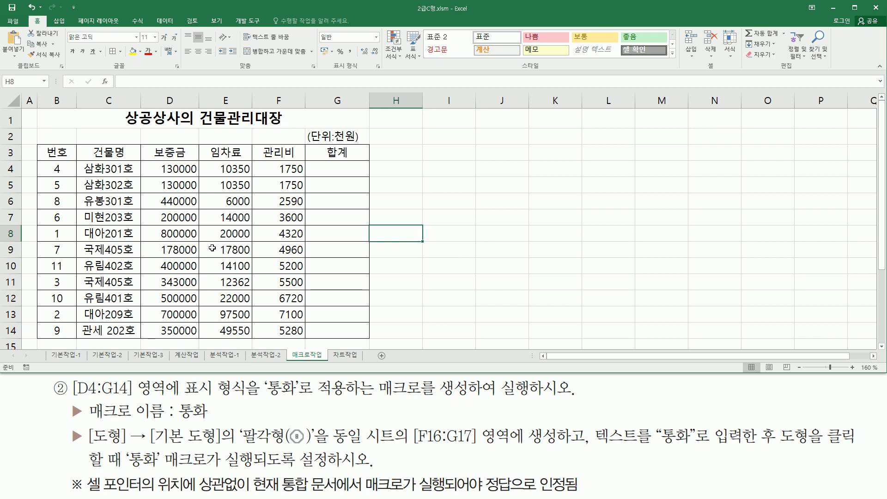
click(442, 285)
click(451, 329)
scroll(452, 314, down, 3)
click(374, 263)
click(108, 294)
click(49, 258)
click(111, 264)
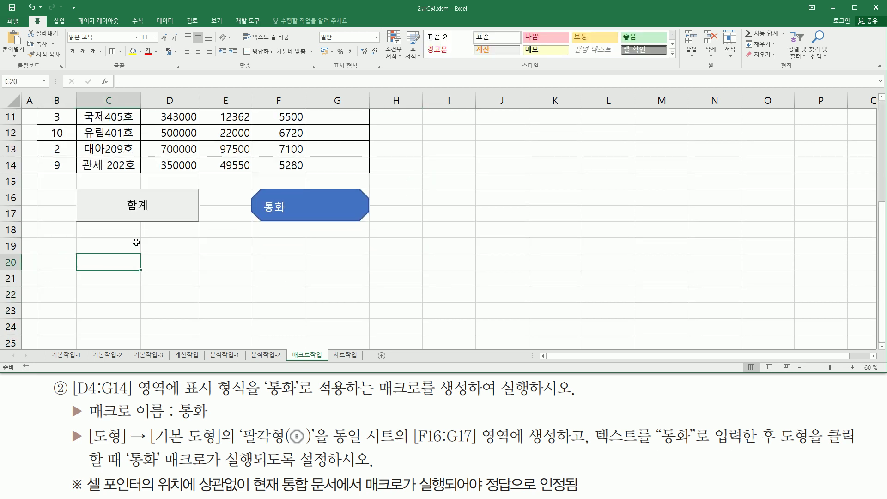
click(141, 204)
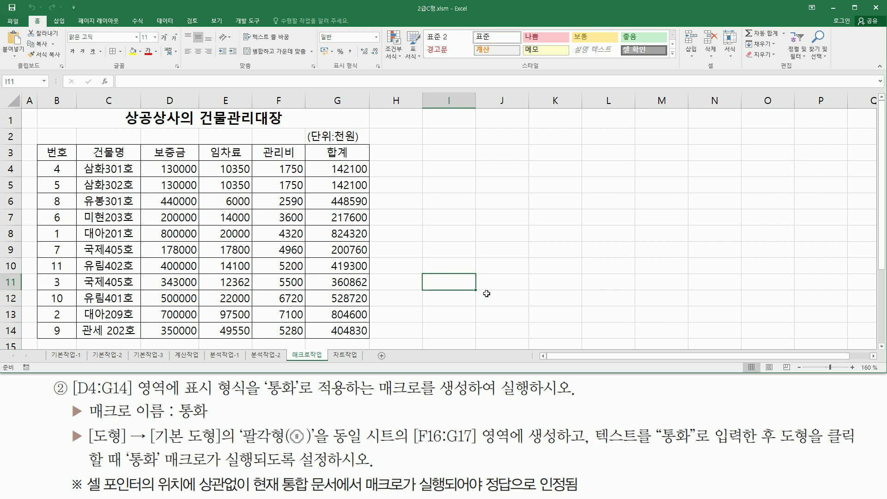
Run the 통화 macro from the octagon at F16:G17 to reapply the currency format to D4:G14
scroll(486, 291, down, 3)
key(Down)
key(Down)
key(Down)
key(Down)
key(Down)
key(Down)
key(Down)
key(Down)
key(Down)
key(Down)
key(Down)
click(294, 282)
click(206, 272)
click(166, 153)
click(123, 163)
click(131, 246)
click(229, 248)
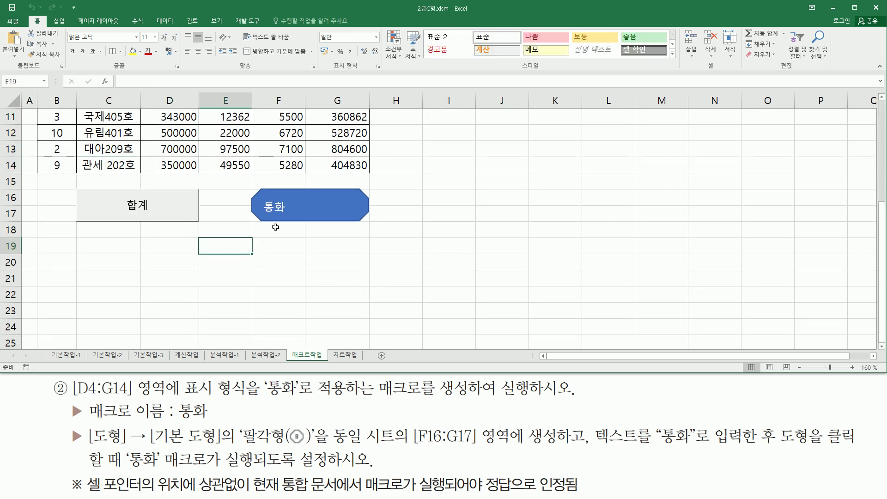
click(301, 199)
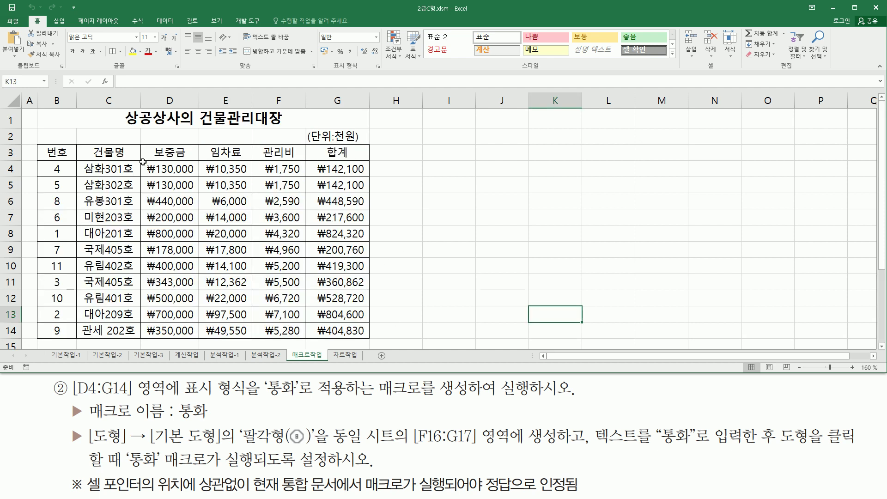
click(448, 219)
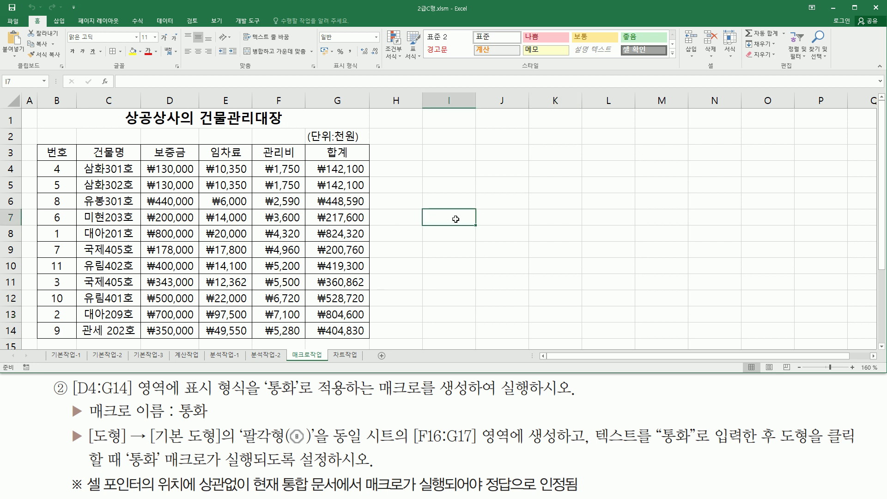
click(486, 256)
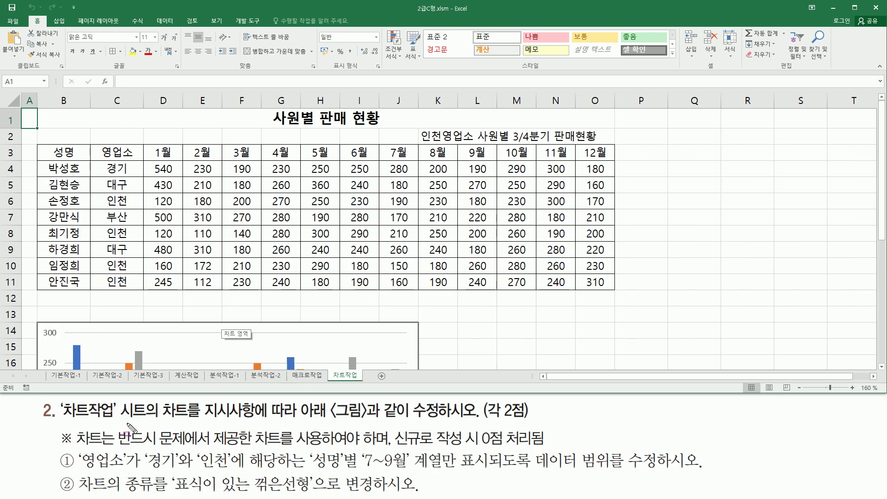
drag(65, 420, 113, 421)
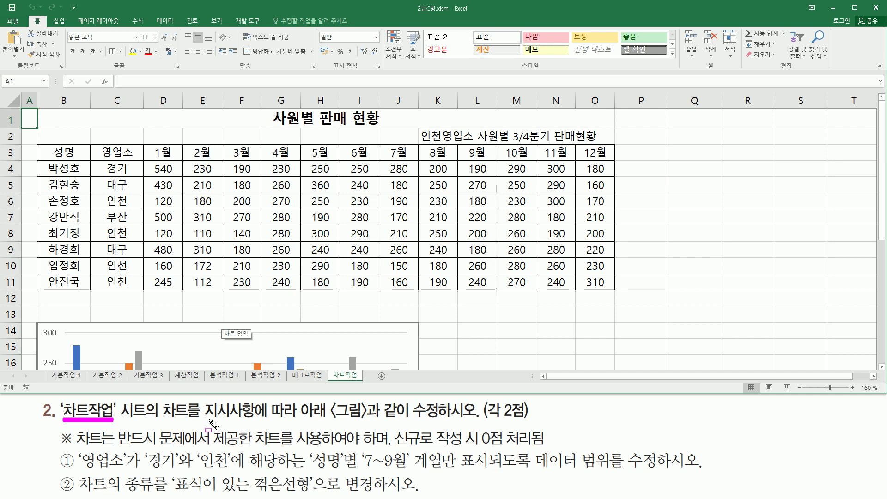
drag(301, 420, 443, 421)
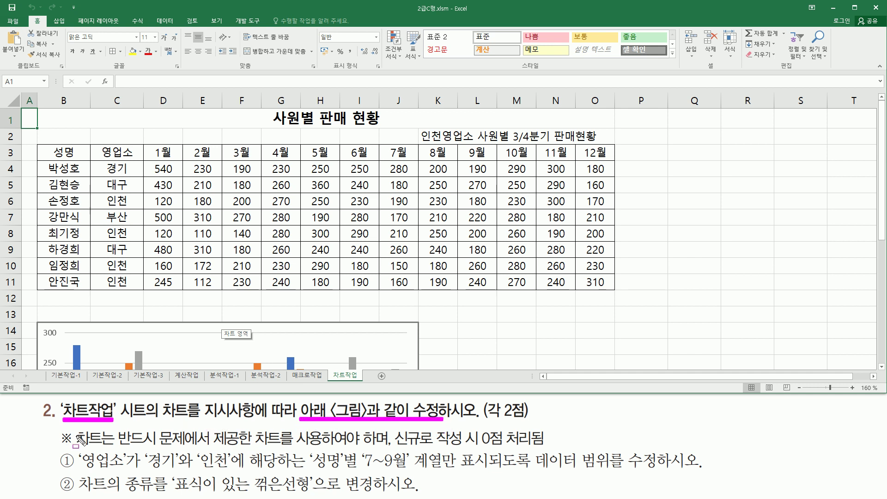
drag(81, 446, 330, 445)
drag(395, 446, 546, 447)
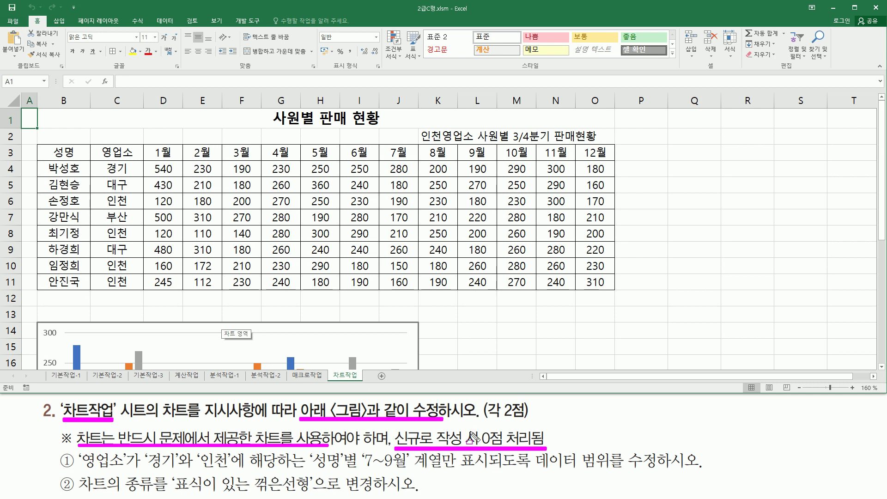
key(Escape)
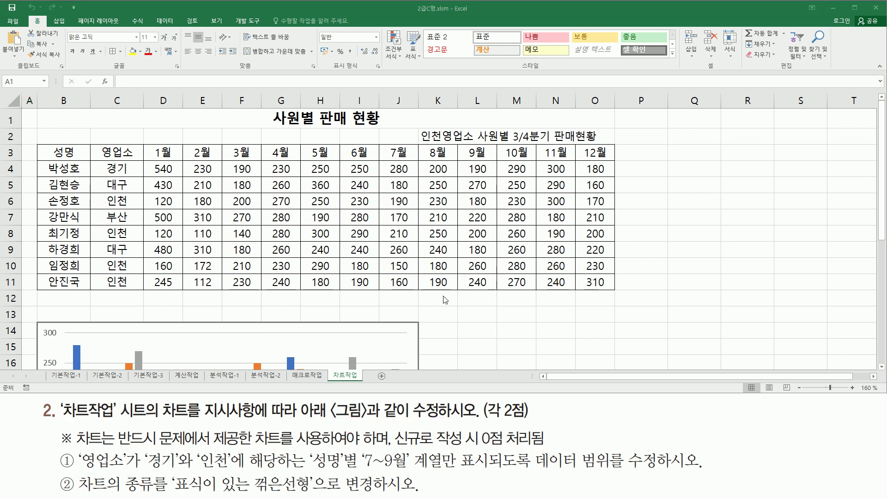
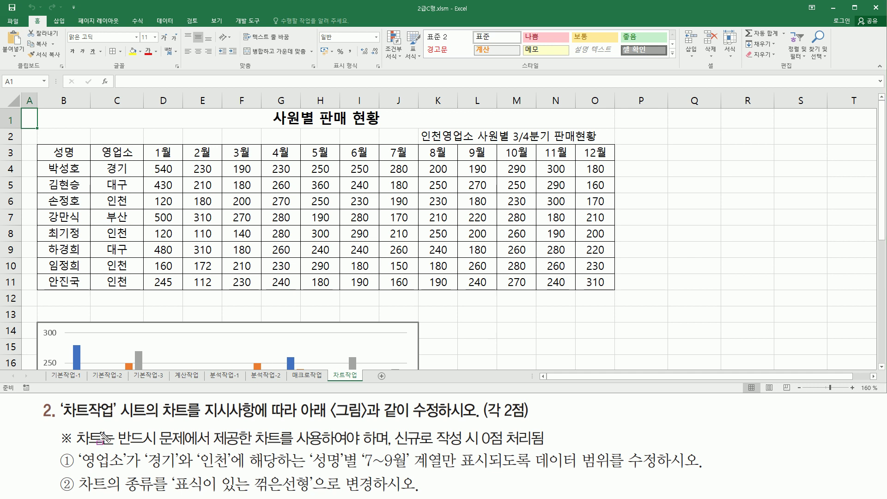
drag(98, 142, 134, 159)
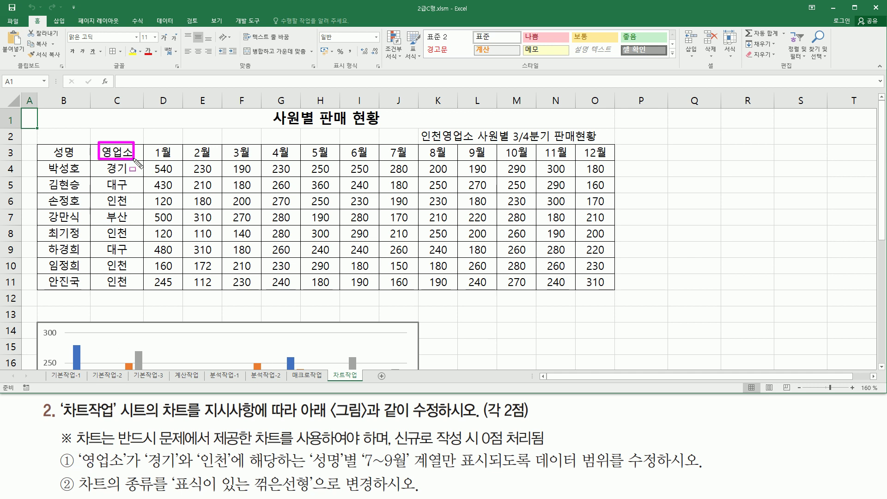
drag(79, 468, 301, 470)
drag(103, 175, 129, 176)
drag(106, 206, 131, 207)
drag(105, 241, 120, 240)
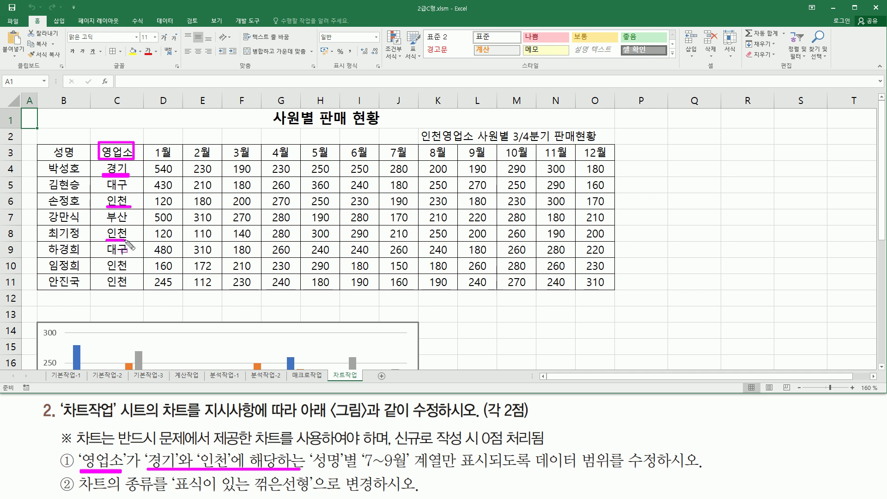
mouse_move(106, 272)
mouse_down()
mouse_move(131, 273)
mouse_move(131, 287)
mouse_up()
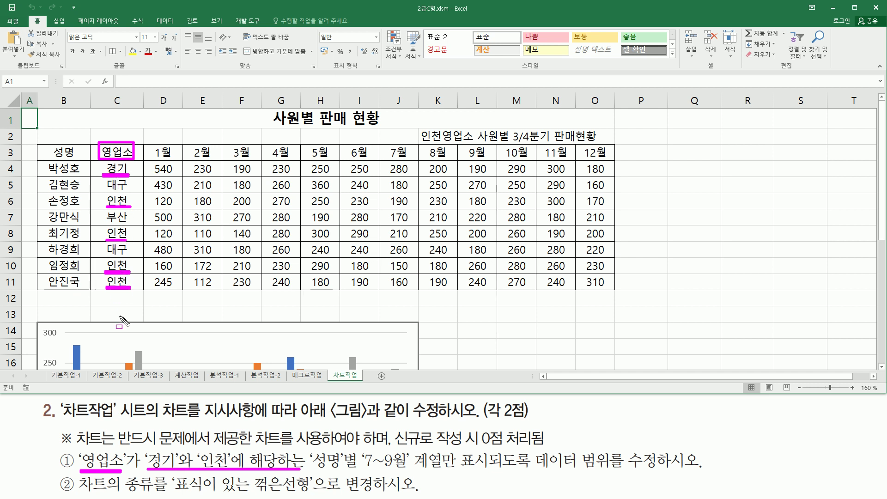
mouse_move(308, 447)
mouse_down()
mouse_move(348, 472)
mouse_move(418, 473)
mouse_up()
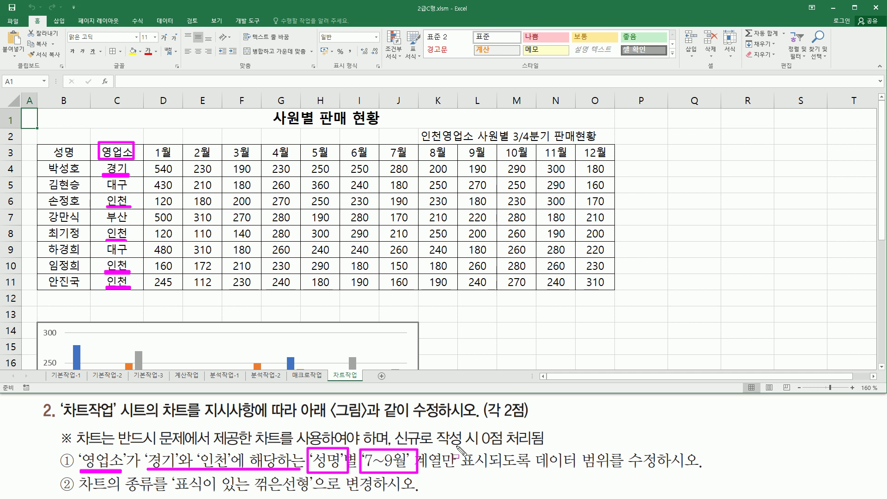
drag(534, 472, 665, 471)
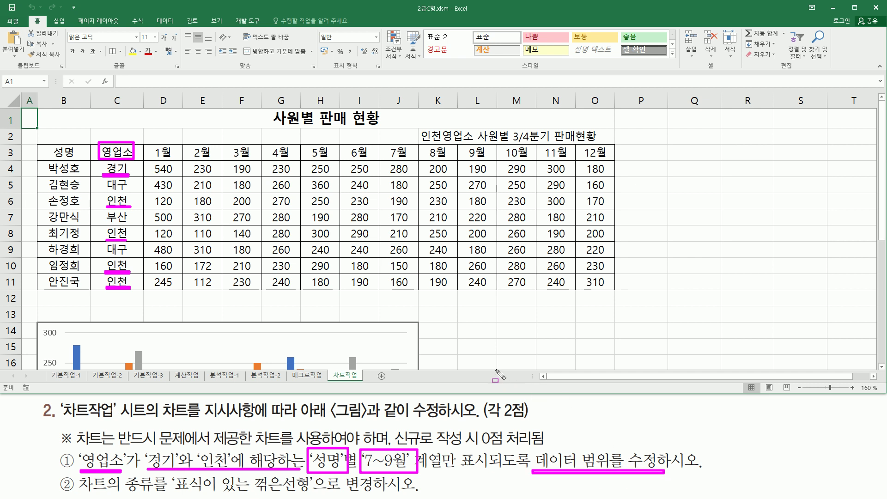
key(Escape)
mouse_move(44, 161)
mouse_down()
mouse_move(85, 177)
mouse_move(46, 206)
mouse_move(81, 207)
mouse_move(88, 240)
mouse_up()
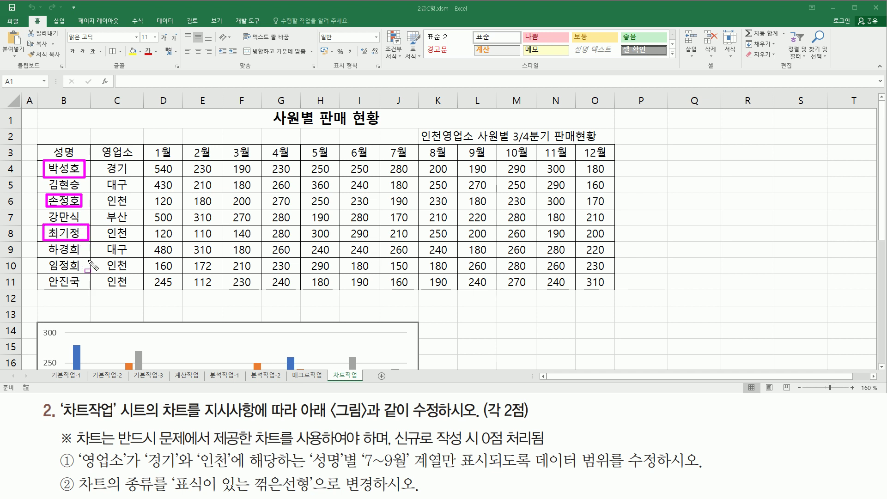
mouse_move(44, 259)
mouse_down()
mouse_move(44, 272)
mouse_move(84, 259)
mouse_move(84, 292)
mouse_up()
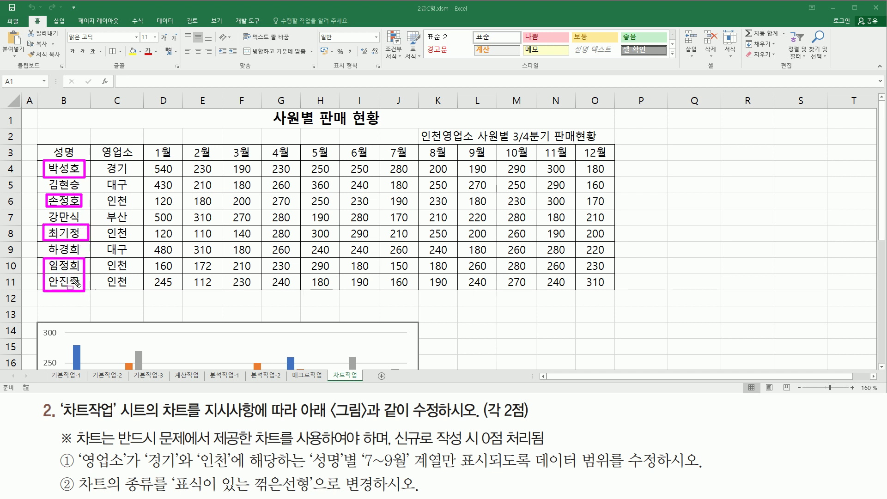
mouse_move(392, 172)
mouse_down()
mouse_move(383, 162)
mouse_move(490, 185)
mouse_up()
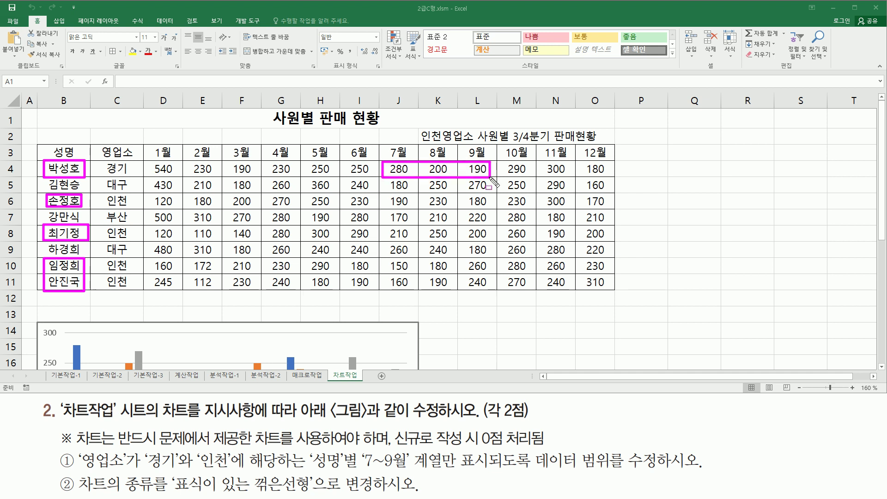
drag(385, 194, 490, 208)
drag(386, 227, 497, 239)
mouse_move(388, 259)
mouse_down()
mouse_move(411, 283)
mouse_move(497, 287)
mouse_up()
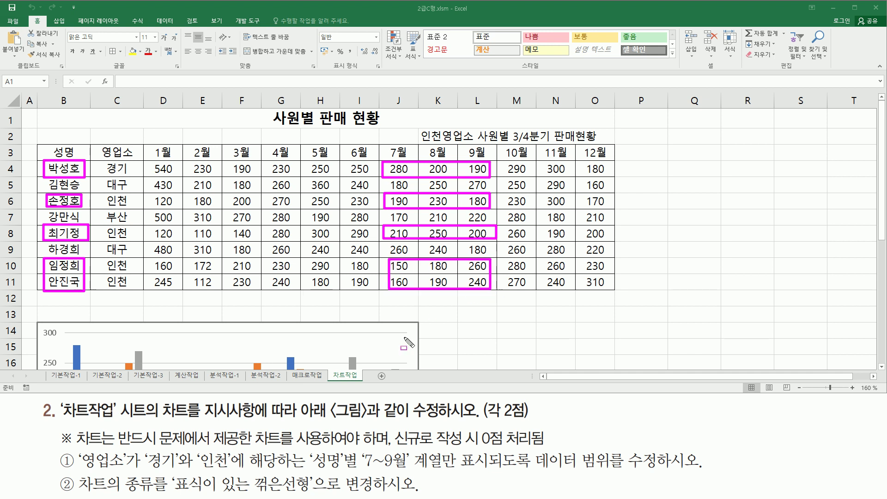
Select the column chart below the table and open its data source settings
click(280, 273)
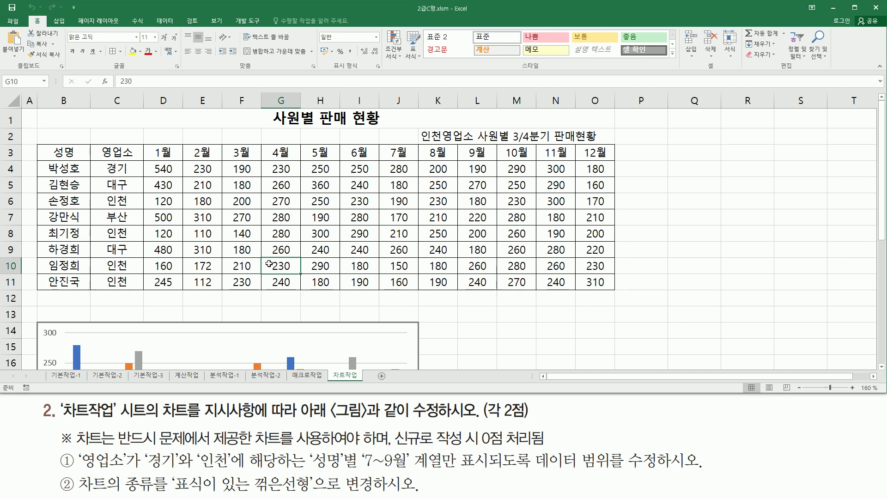
scroll(273, 266, down, 3)
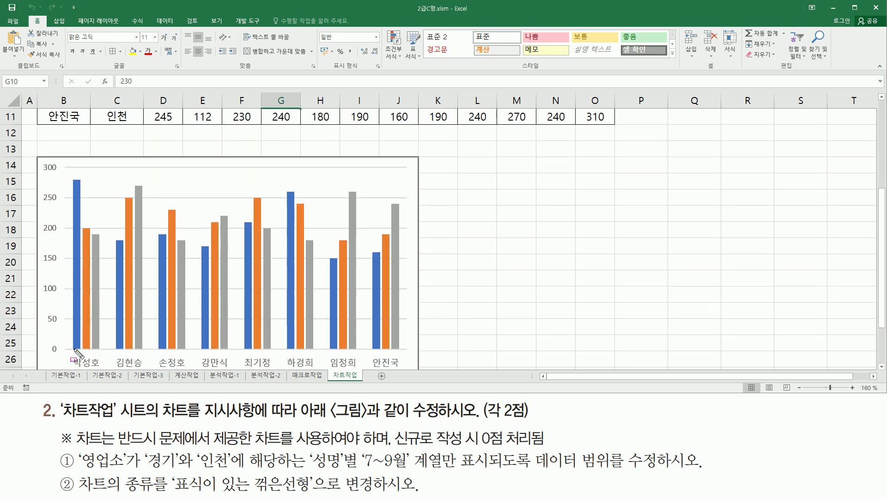
drag(72, 351, 404, 370)
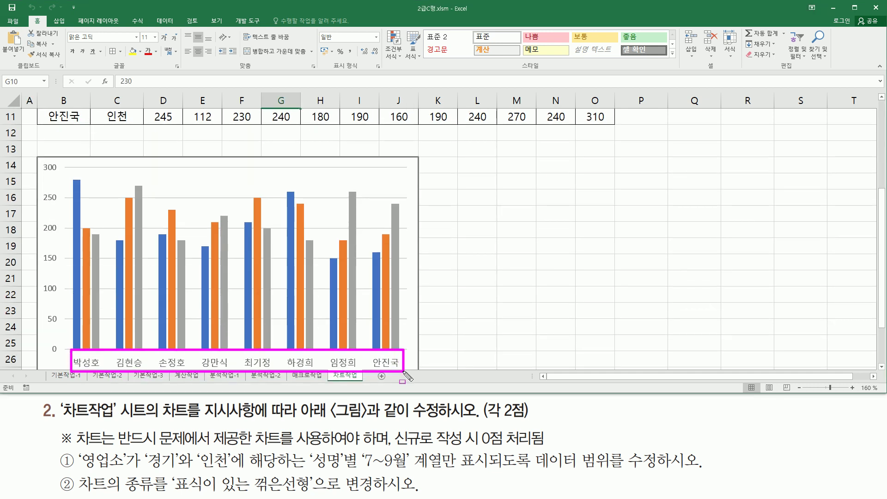
key(Escape)
click(408, 160)
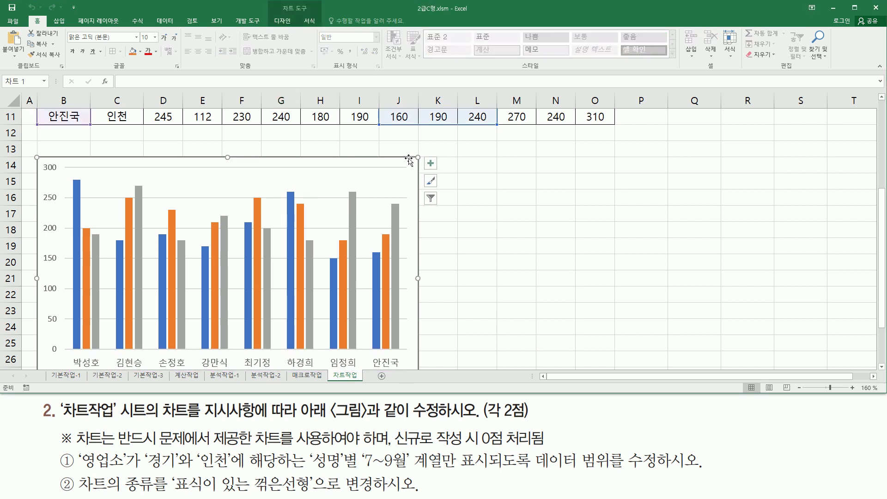
right_click(409, 158)
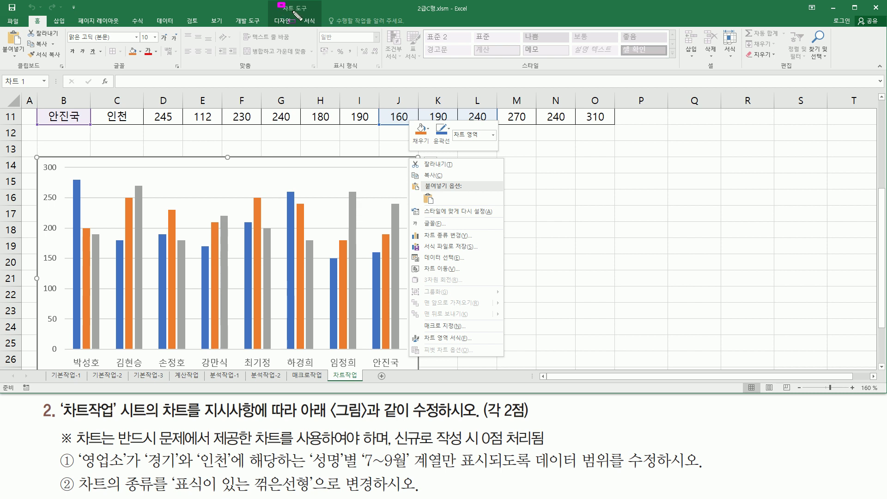
key(Escape)
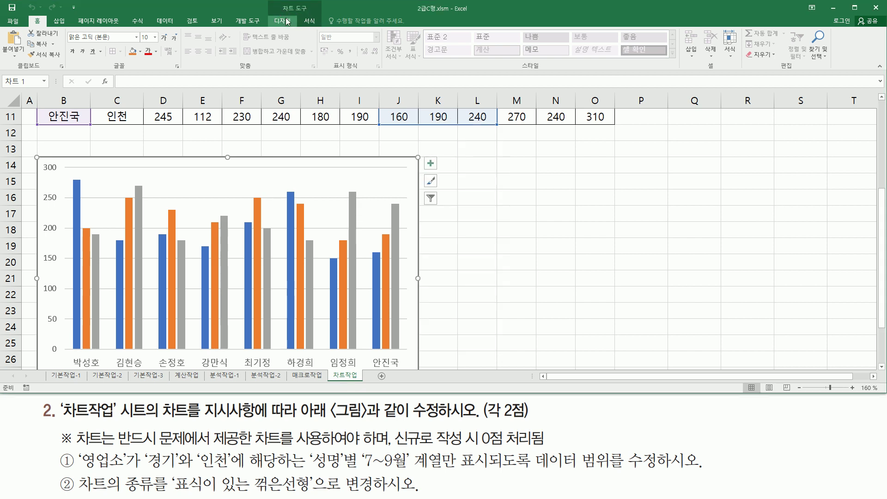
click(286, 20)
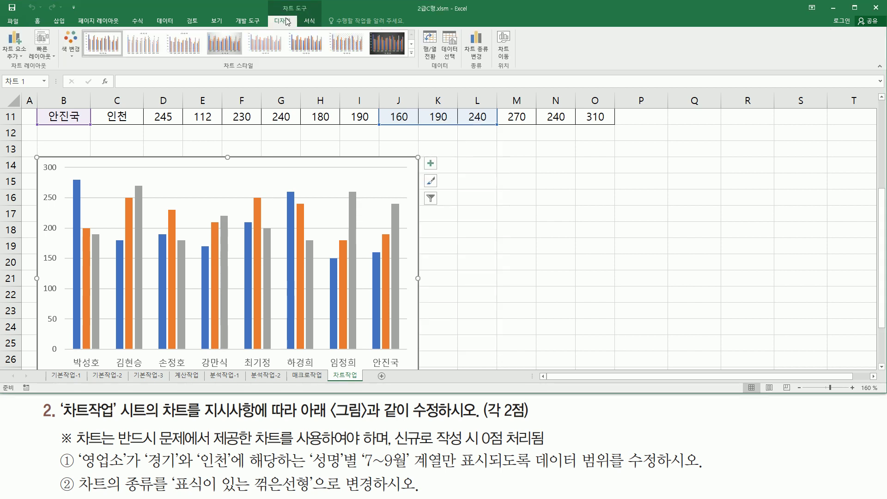
drag(429, 71, 455, 72)
mouse_move(440, 28)
mouse_down()
mouse_move(460, 67)
mouse_move(461, 44)
mouse_move(442, 27)
mouse_up()
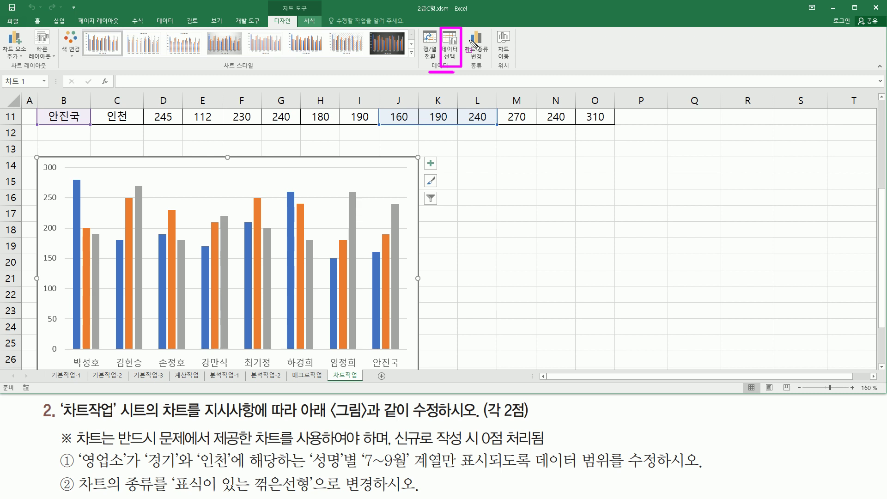
key(Escape)
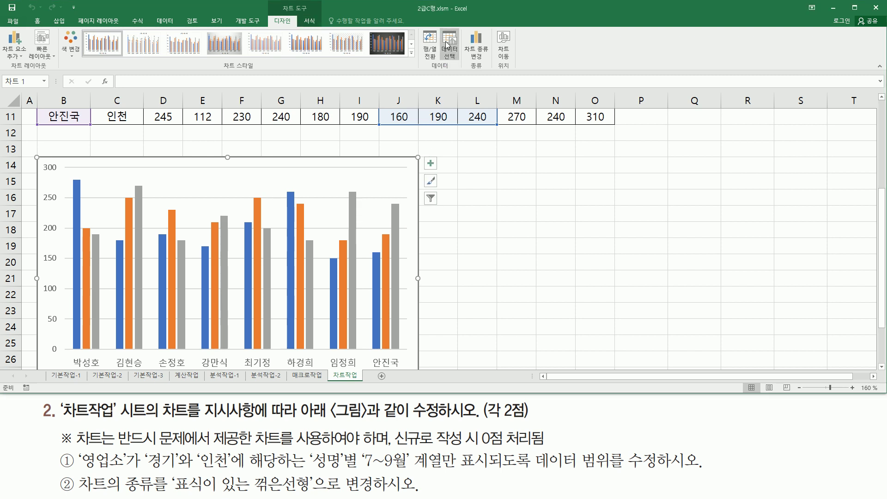
click(448, 46)
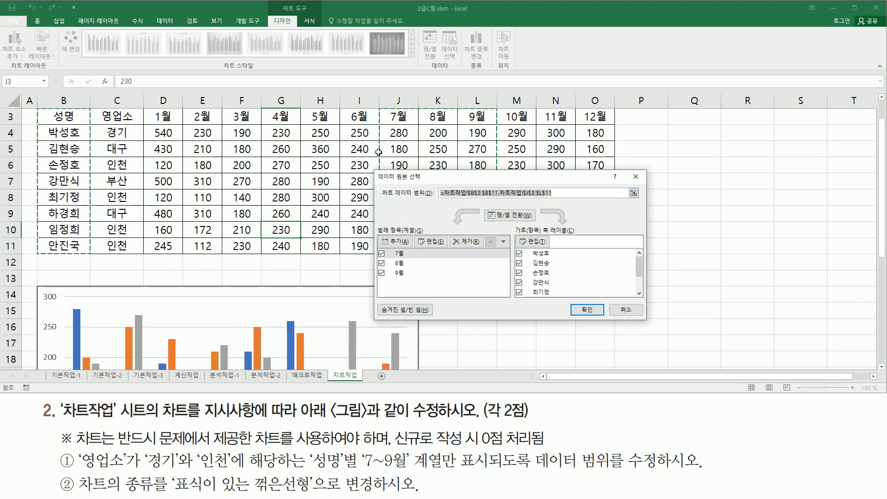
drag(380, 185, 570, 202)
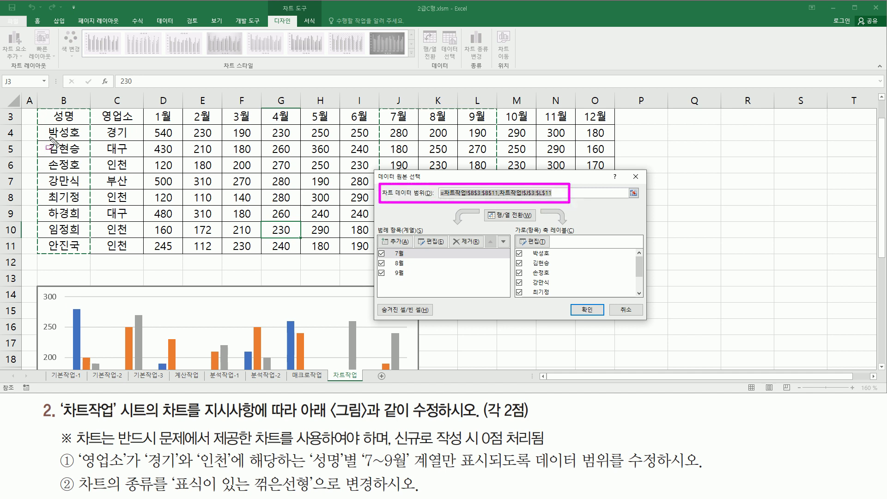
drag(41, 108, 91, 262)
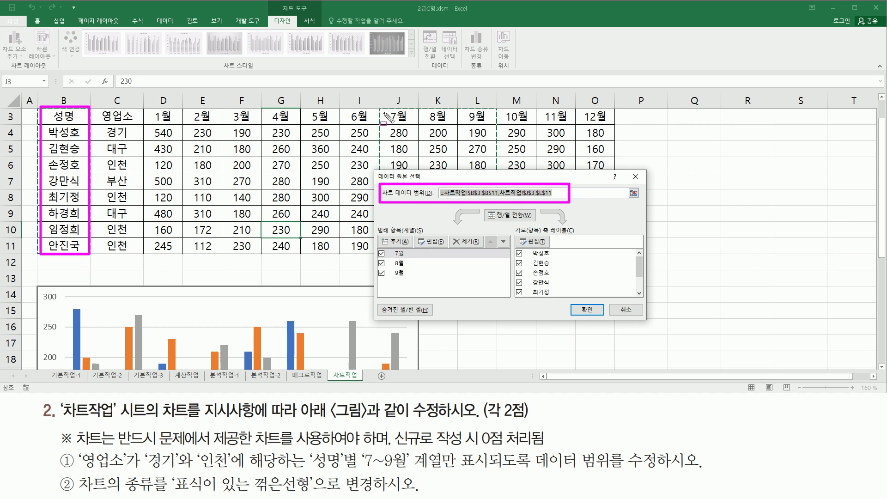
drag(381, 108, 449, 225)
mouse_move(458, 257)
mouse_down()
mouse_move(513, 261)
mouse_move(506, 256)
mouse_up()
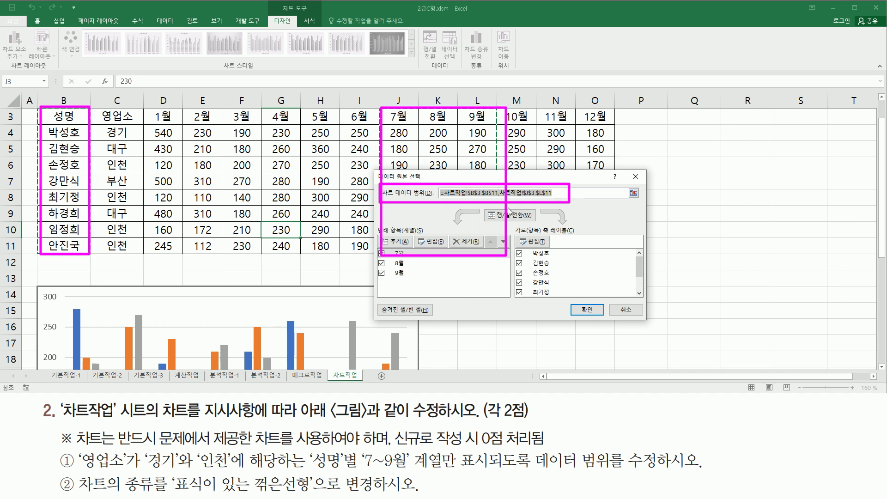
key(Escape)
Clear the chart data range and start picking replacement cells from the sheet, keeping the table unobstructed
drag(460, 180, 648, 184)
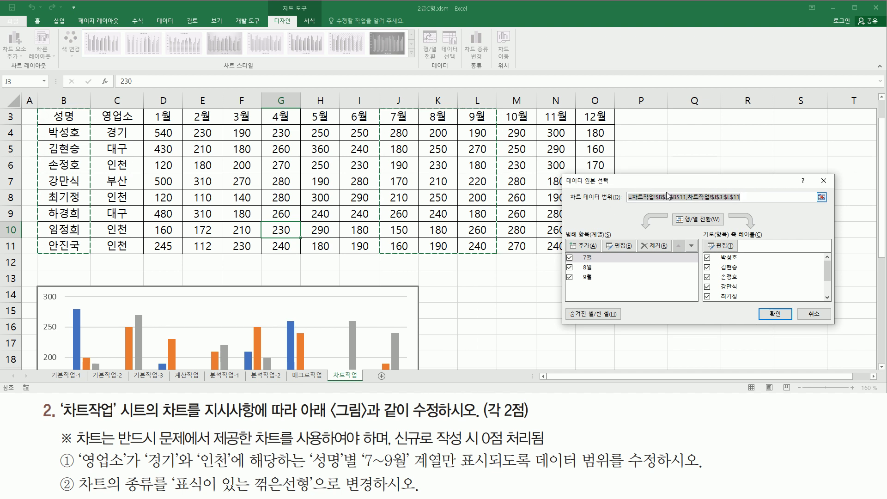
key(BackSpace)
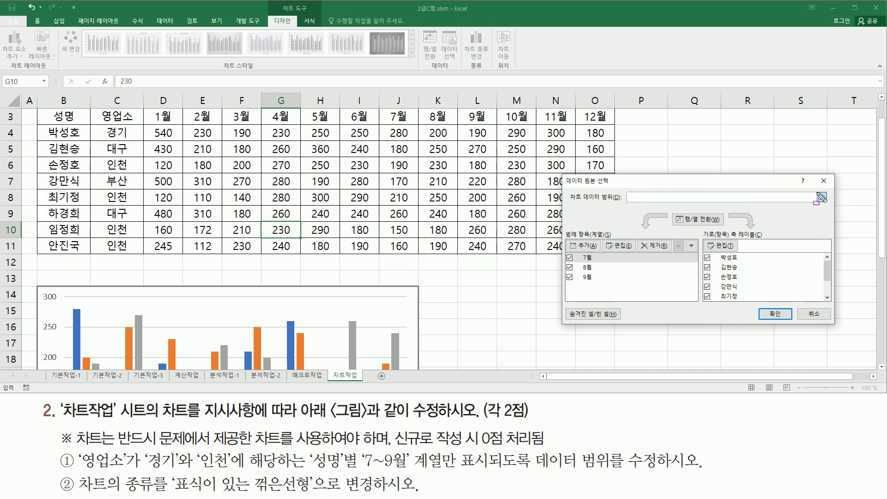
drag(814, 189, 830, 205)
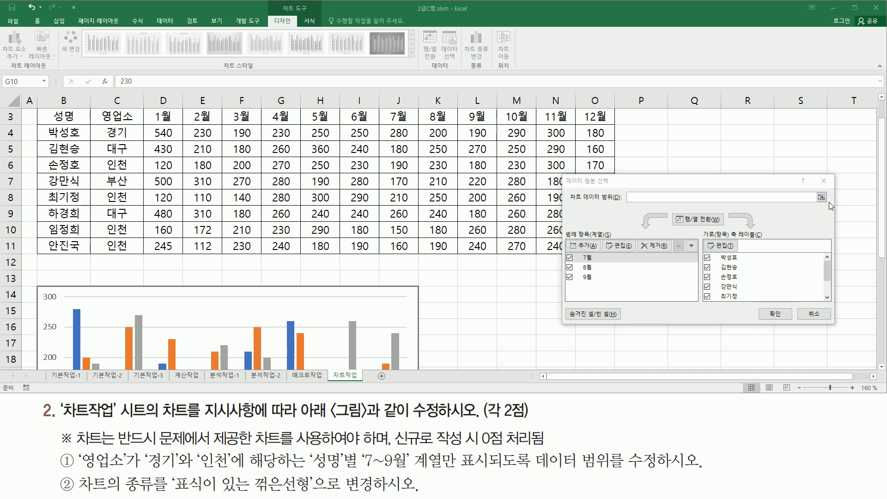
click(821, 197)
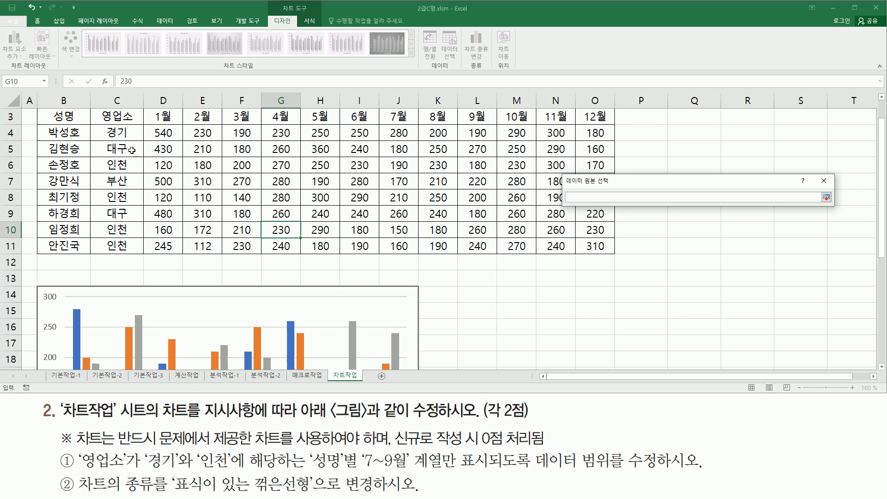
scroll(132, 150, up, 1)
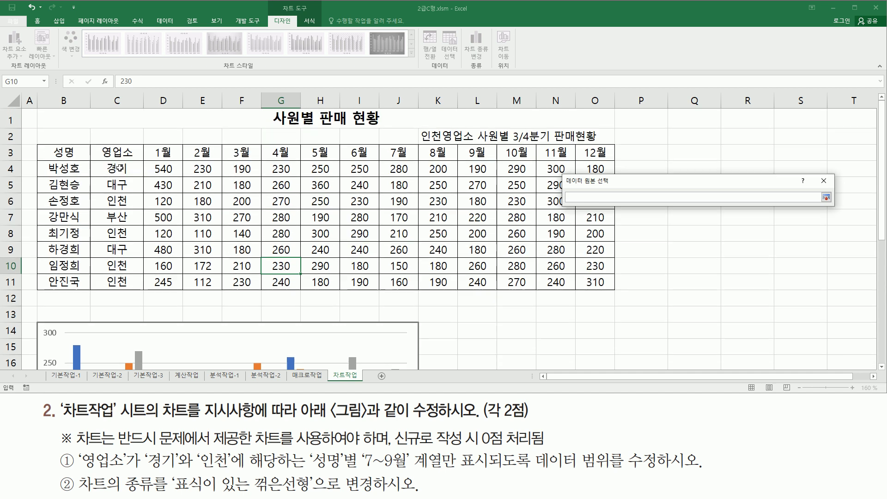
Pick the 성명 cells B3:B4, B6, B8, B10 and B11 as the first part of the chart data range
click(67, 151)
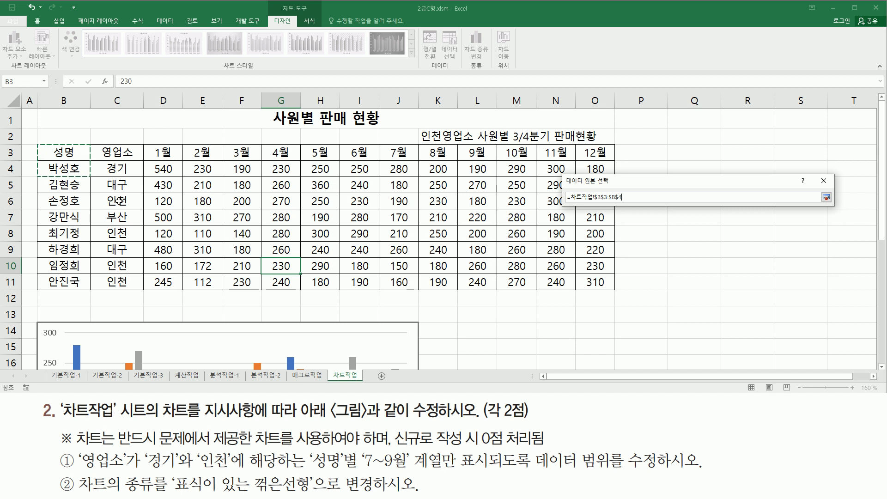
ctrl+click(75, 202)
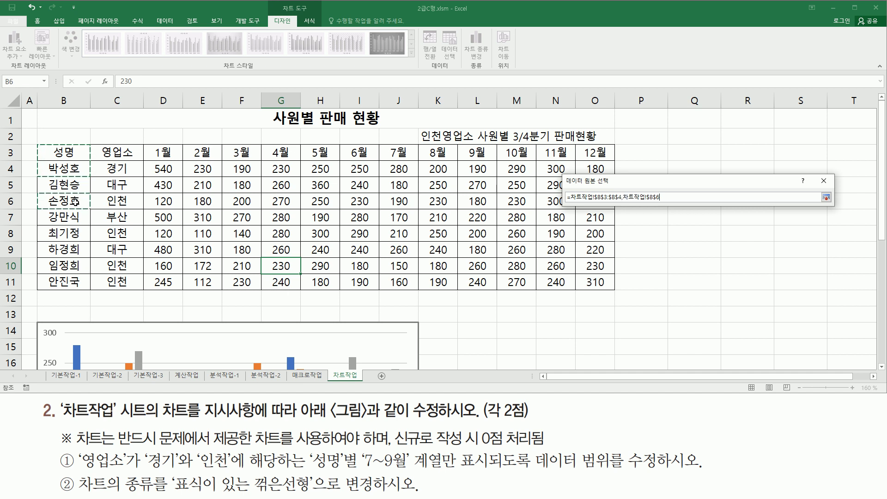
ctrl+click(74, 233)
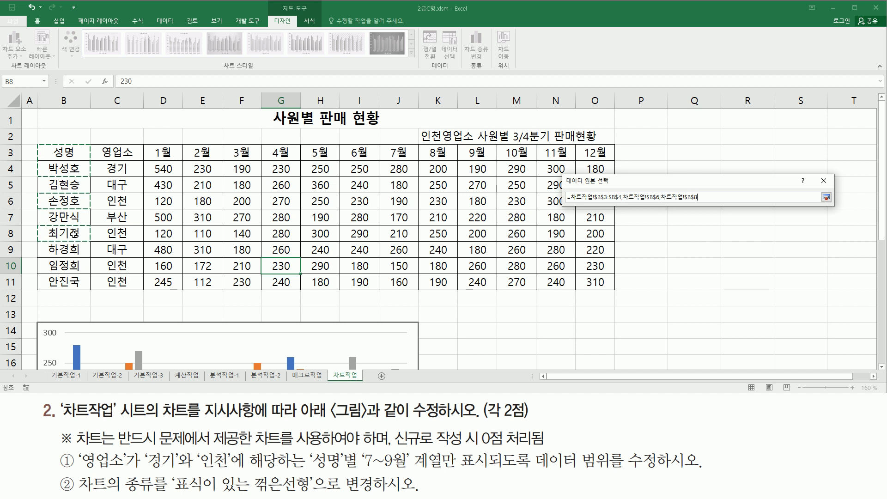
ctrl+click(55, 266)
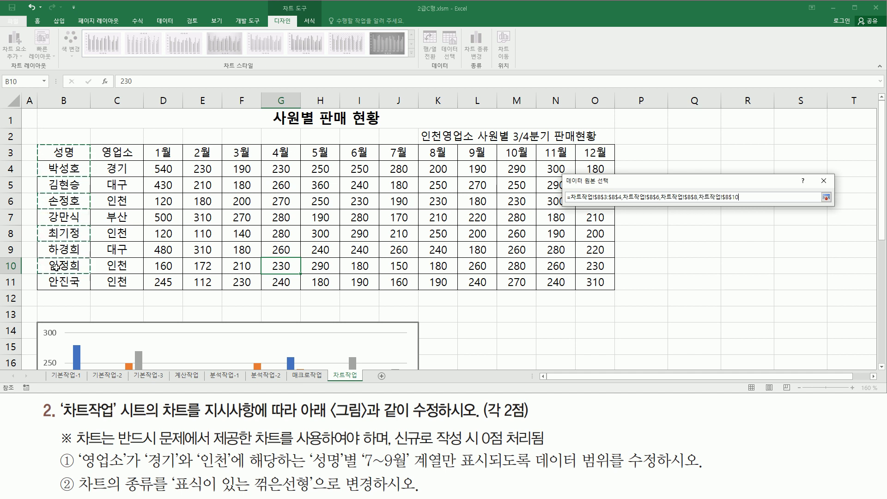
ctrl+click(80, 283)
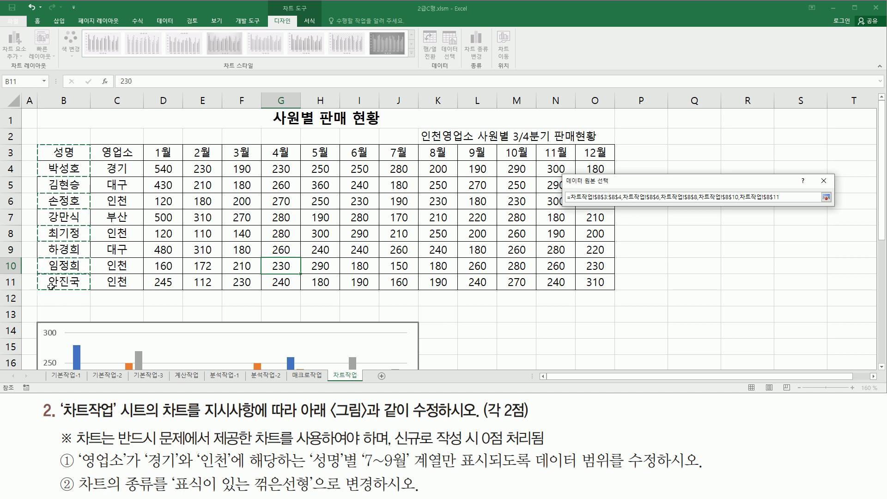
Add the 7월~9월 cells J3:L4, J6:L6, J8:L8, J10:L10 and J11:L11 to the chart data range
drag(393, 153, 459, 158)
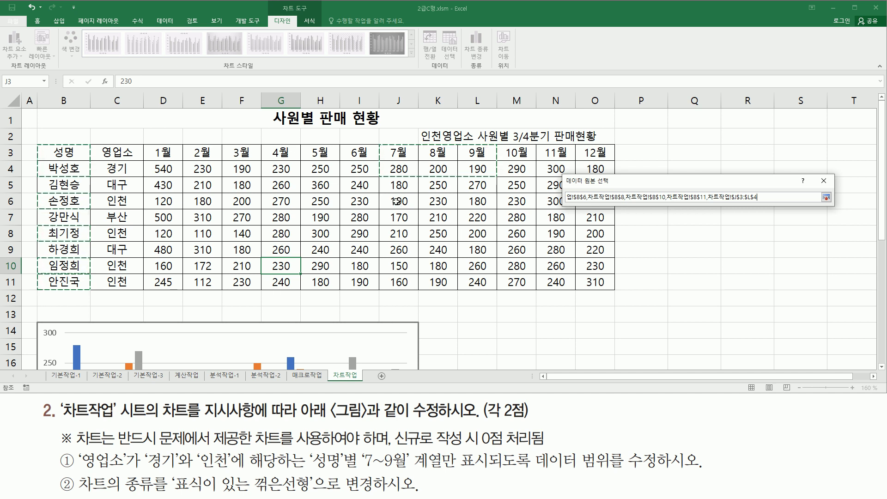
drag(396, 201, 471, 201)
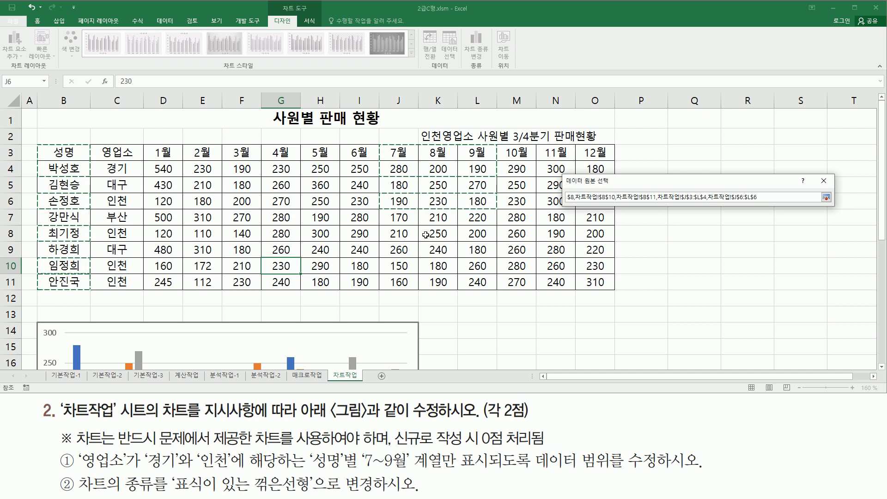
drag(398, 234, 484, 234)
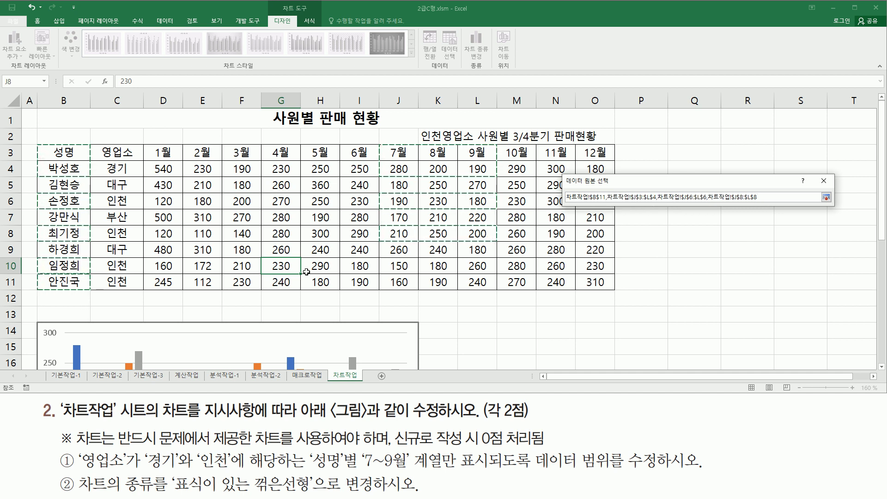
drag(398, 266, 477, 267)
drag(398, 283, 481, 282)
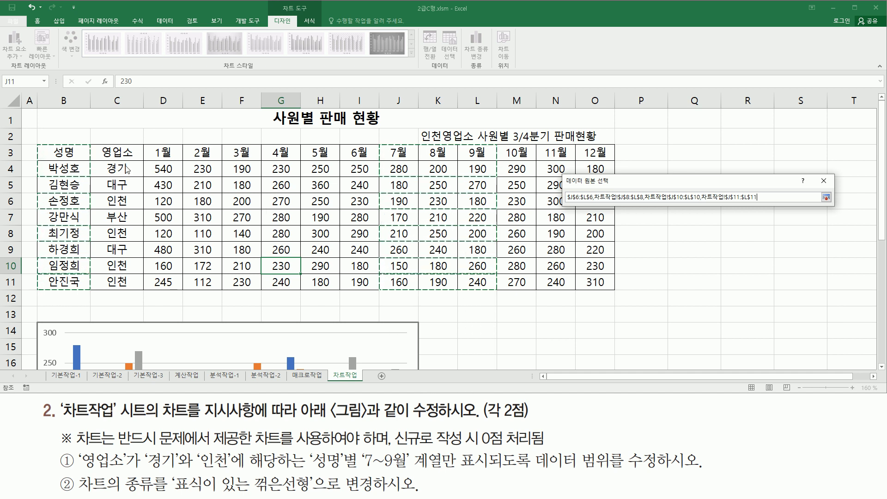
mouse_move(45, 145)
mouse_down()
mouse_move(88, 175)
mouse_move(87, 242)
mouse_up()
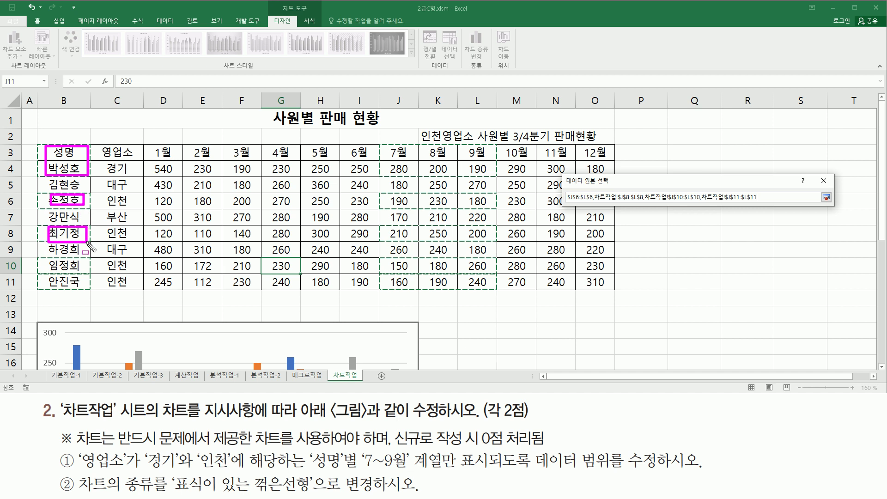
drag(41, 259, 82, 282)
mouse_move(383, 142)
mouse_down()
mouse_move(451, 175)
mouse_move(489, 177)
mouse_up()
mouse_move(387, 195)
mouse_down()
mouse_move(387, 207)
mouse_move(485, 208)
mouse_up()
mouse_move(387, 227)
mouse_down()
mouse_move(437, 240)
mouse_move(493, 239)
mouse_up()
mouse_move(389, 259)
mouse_down()
mouse_move(476, 276)
mouse_move(495, 290)
mouse_up()
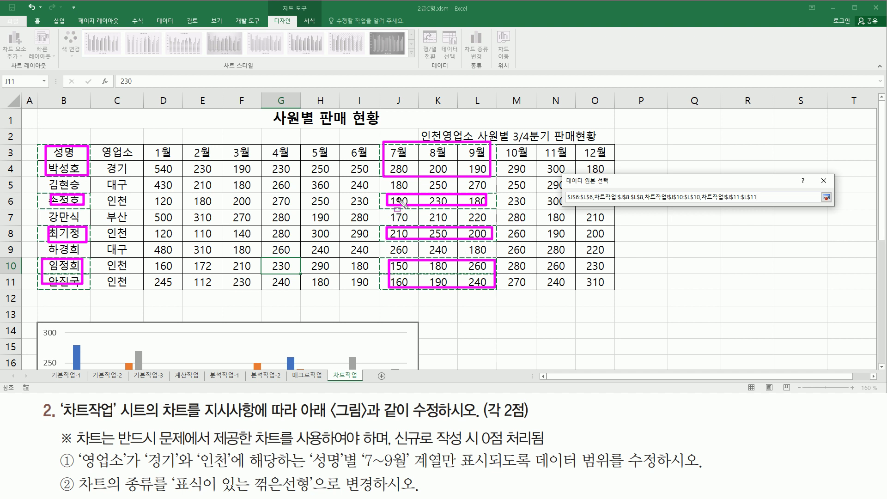
drag(129, 169, 135, 169)
drag(130, 201, 138, 202)
drag(127, 234, 139, 235)
mouse_move(132, 266)
mouse_down()
mouse_move(143, 266)
mouse_move(139, 280)
mouse_up()
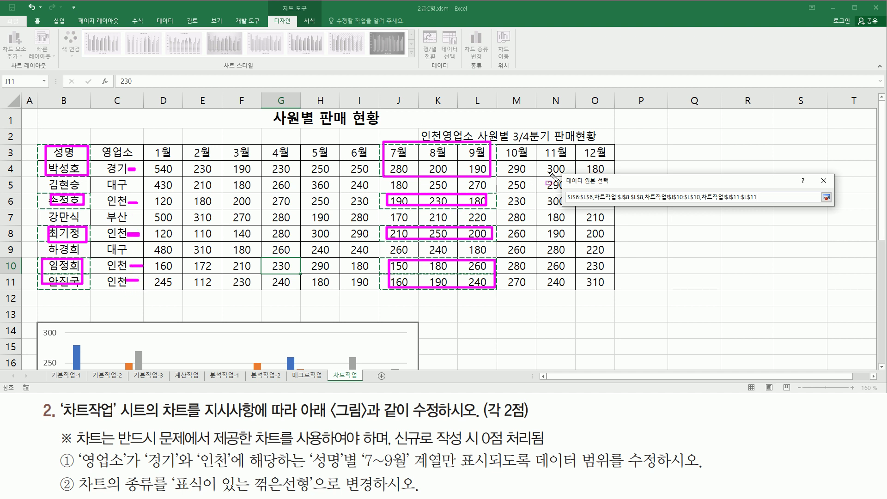
key(Escape)
Apply the picked data range to the chart and check its horizontal axis labels and month legend
click(826, 198)
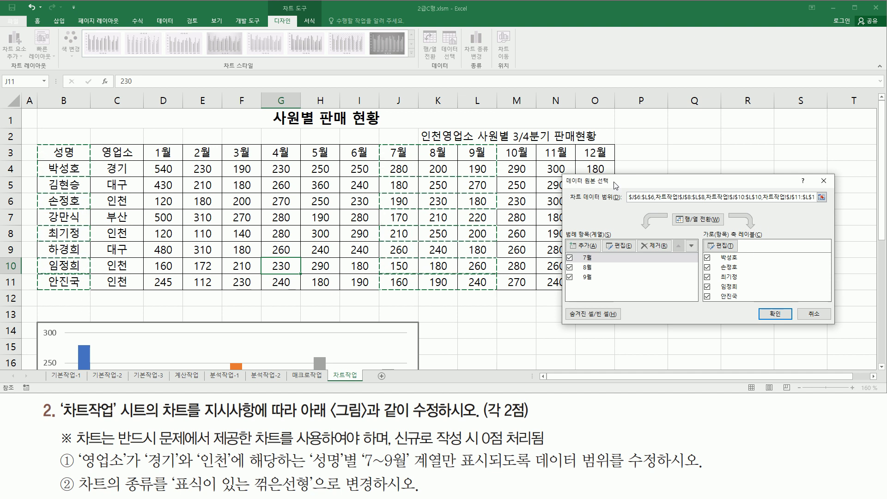
key(ctrl+shift+d)
drag(758, 305, 794, 323)
key(Escape)
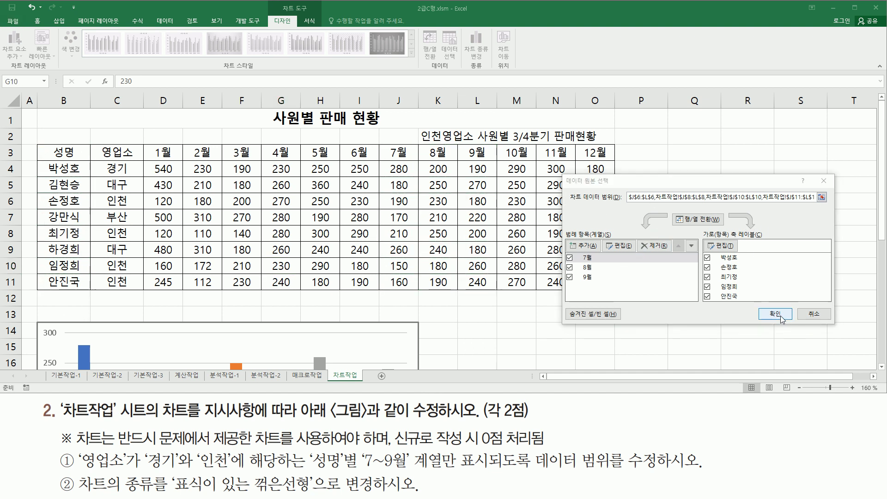
click(775, 315)
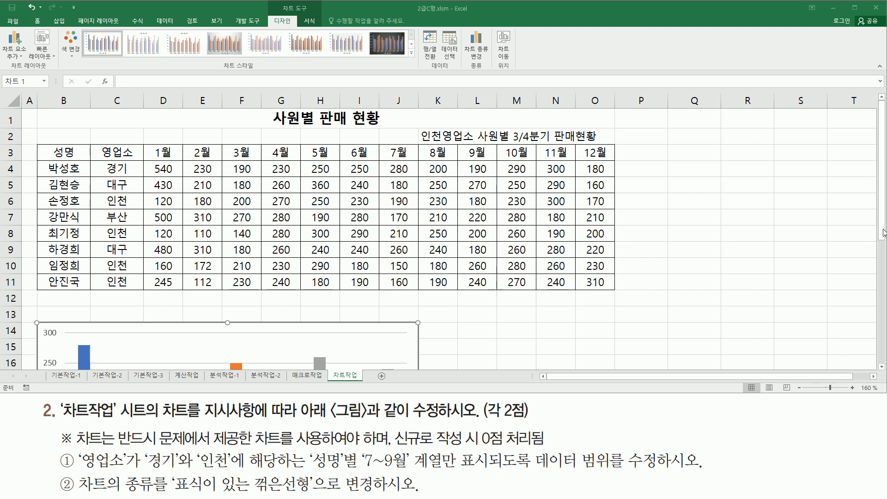
drag(883, 253, 880, 346)
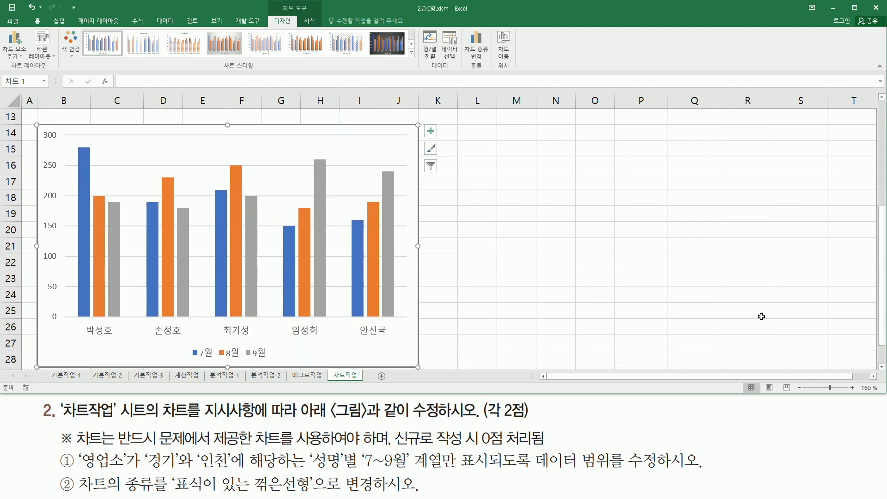
mouse_move(77, 321)
mouse_down()
mouse_move(389, 346)
mouse_move(400, 337)
mouse_up()
mouse_move(187, 360)
mouse_down()
mouse_move(282, 374)
mouse_move(275, 346)
mouse_up()
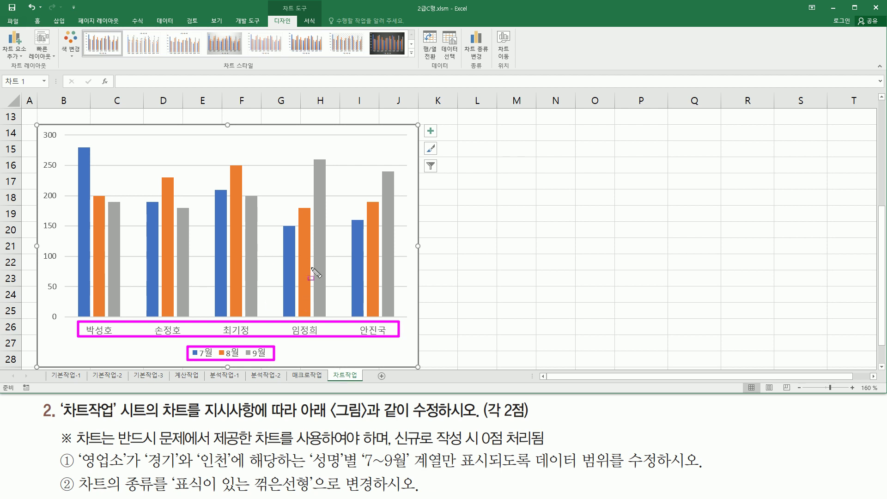
key(Escape)
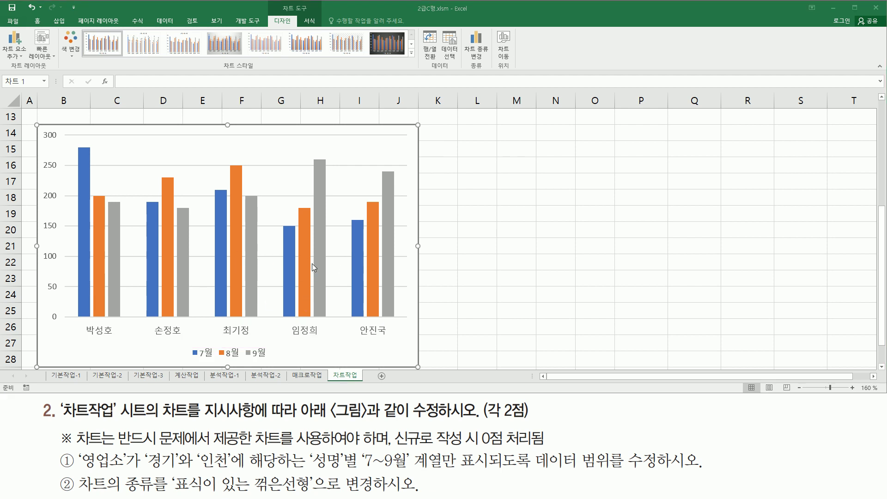
mouse_move(313, 264)
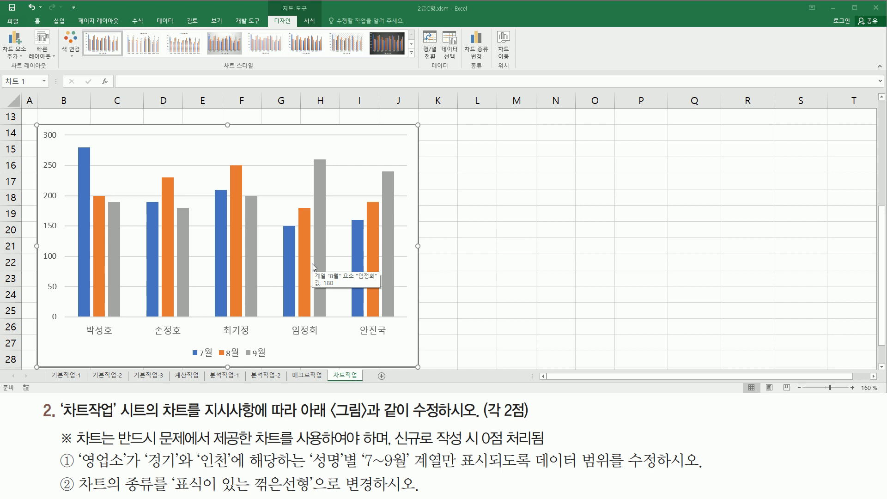
key(ctrl+2)
mouse_move(77, 470)
mouse_down()
mouse_move(155, 492)
mouse_move(315, 493)
mouse_up()
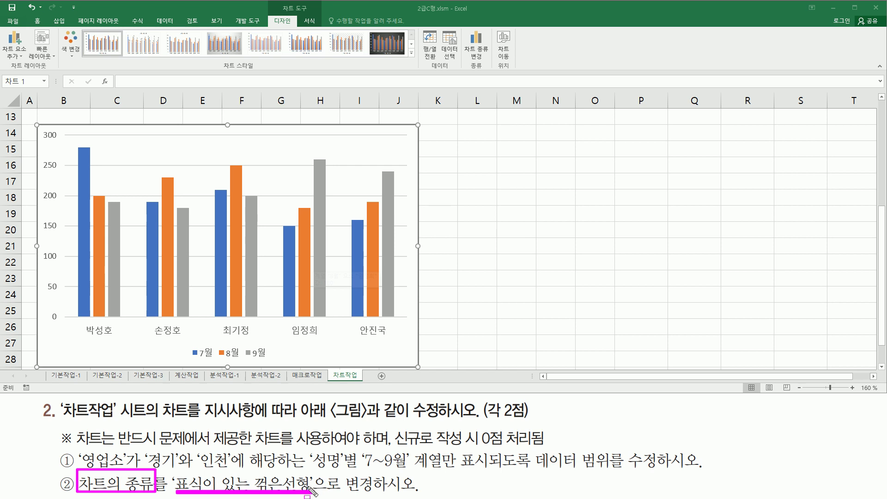
key(Escape)
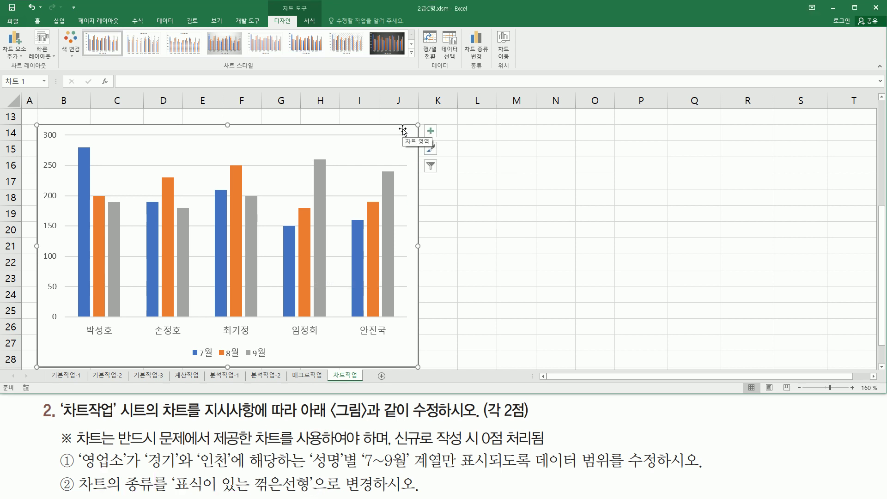
Open the chart type change settings for the selected column chart
right_click(403, 131)
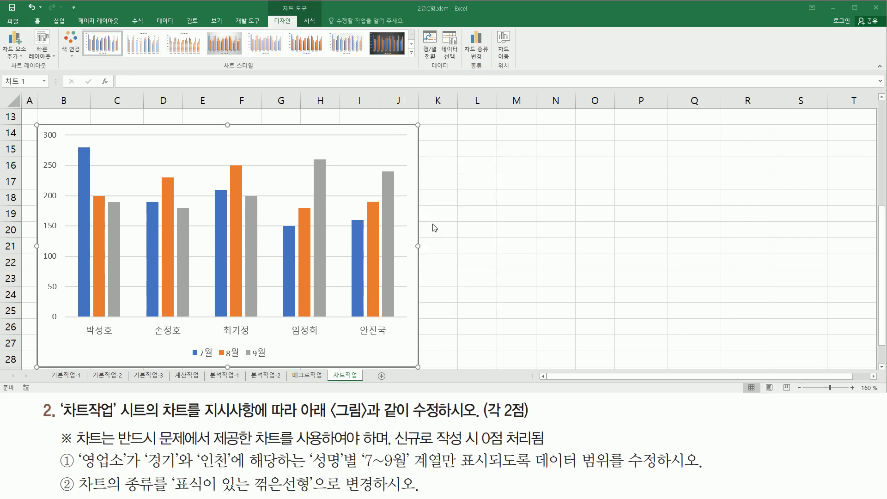
click(473, 52)
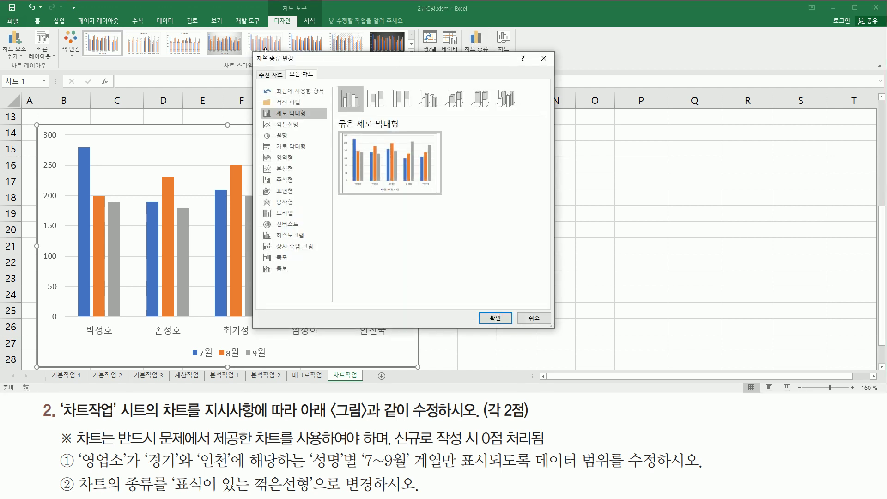
drag(252, 50, 564, 337)
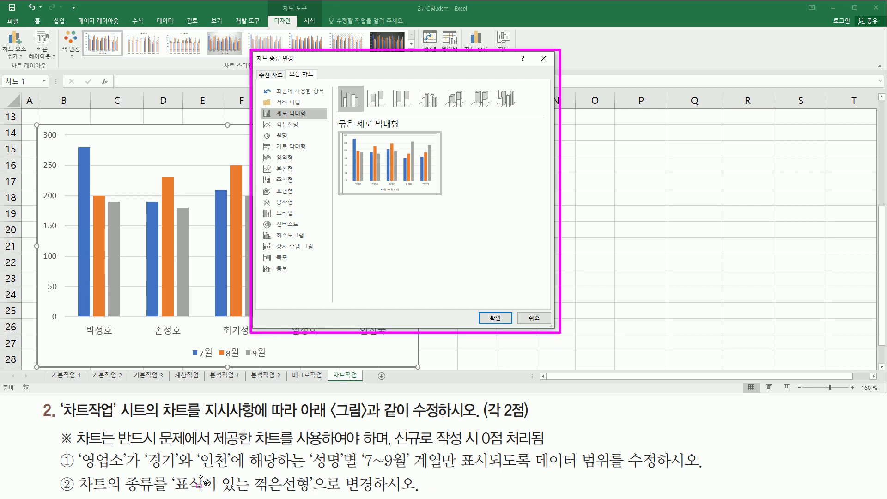
drag(173, 493, 306, 494)
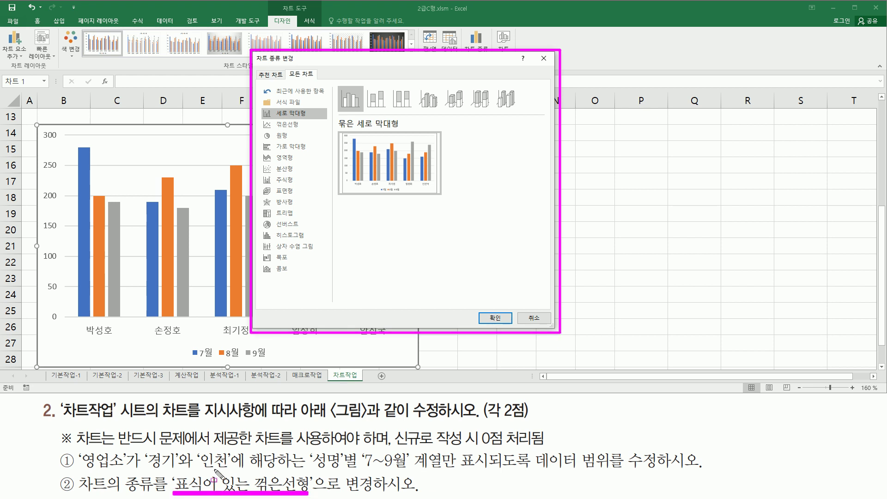
drag(268, 119, 271, 118)
key(Escape)
Change the chart type to the line subtype 표식이 있는 꺾은선형 and apply it
click(292, 125)
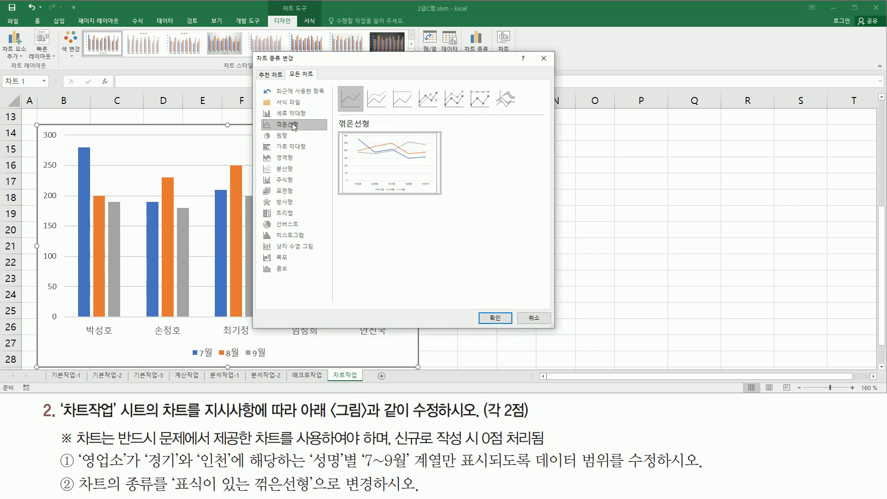
mouse_move(339, 83)
mouse_down()
mouse_move(462, 114)
mouse_move(526, 115)
mouse_up()
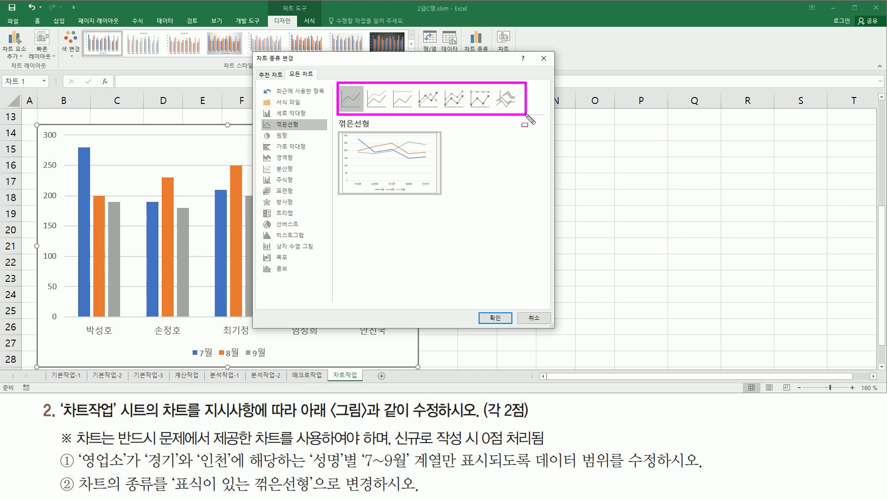
key(Escape)
click(430, 98)
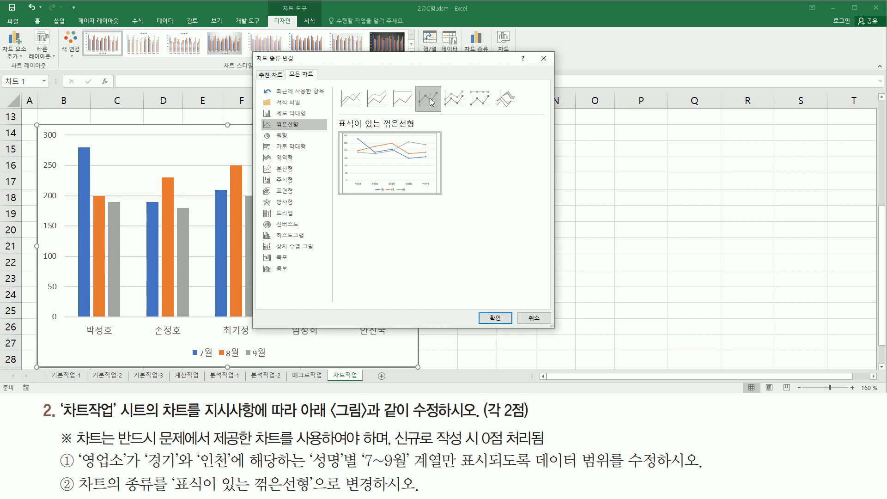
mouse_move(335, 116)
mouse_down()
mouse_move(349, 129)
mouse_move(430, 143)
mouse_move(456, 204)
mouse_up()
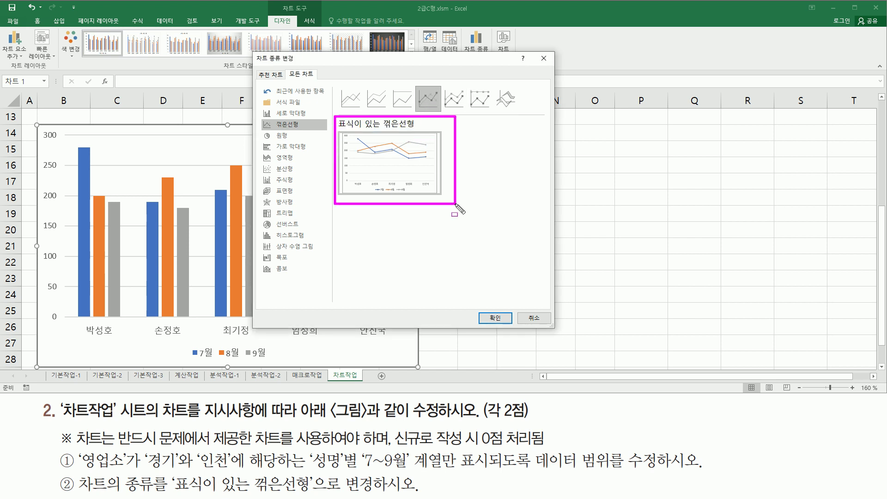
drag(339, 130, 414, 130)
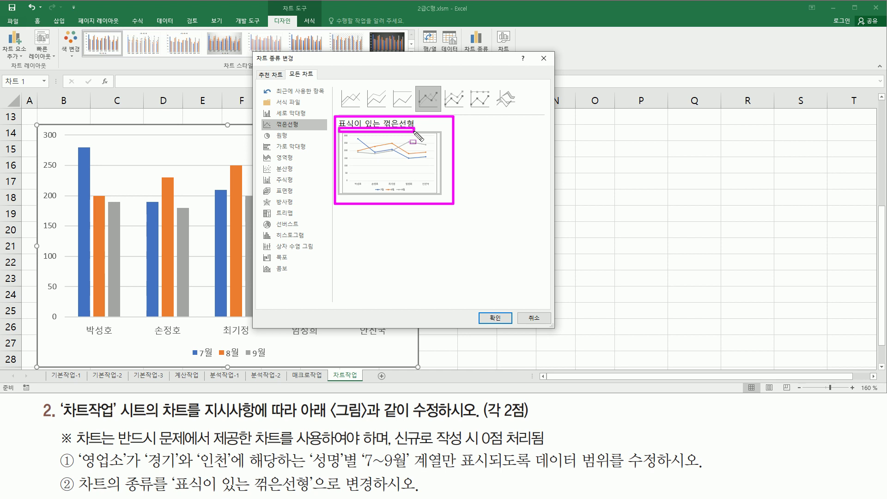
key(Escape)
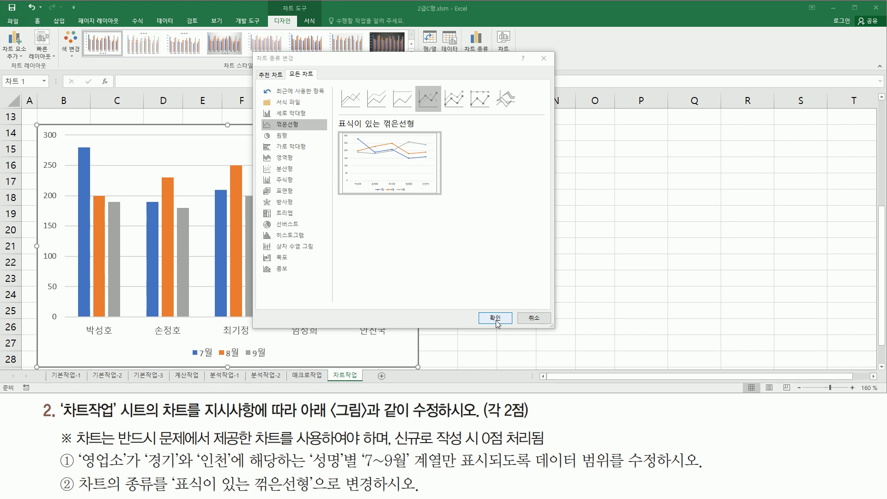
click(495, 319)
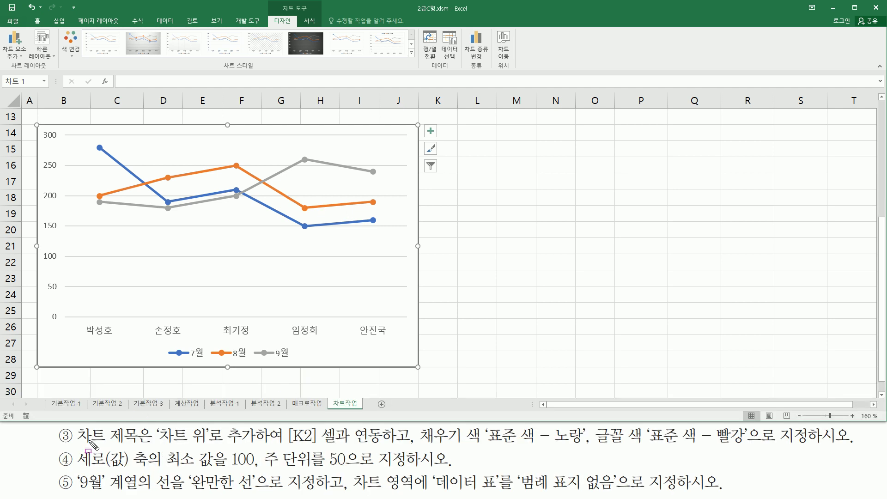
Select cell K2 above the table and examine the text required for the chart title
mouse_move(76, 424)
mouse_down()
mouse_move(141, 449)
mouse_move(384, 448)
mouse_up()
key(Escape)
scroll(533, 303, up, 4)
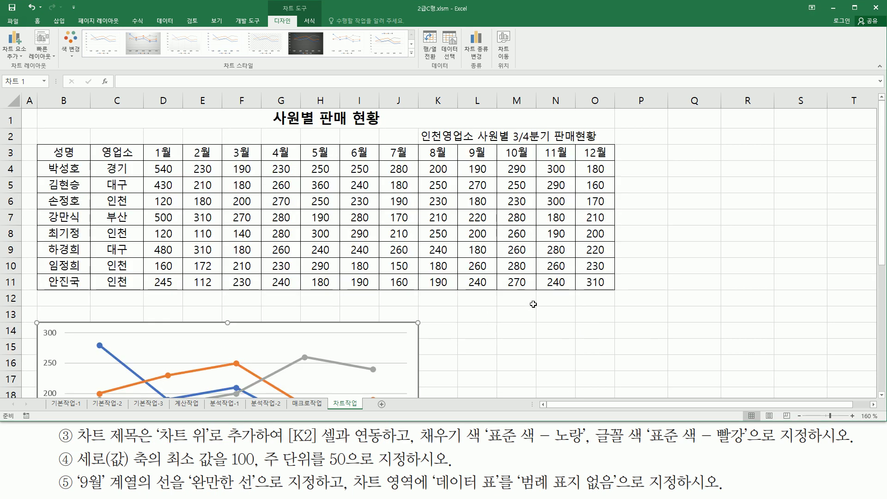
click(433, 116)
click(441, 135)
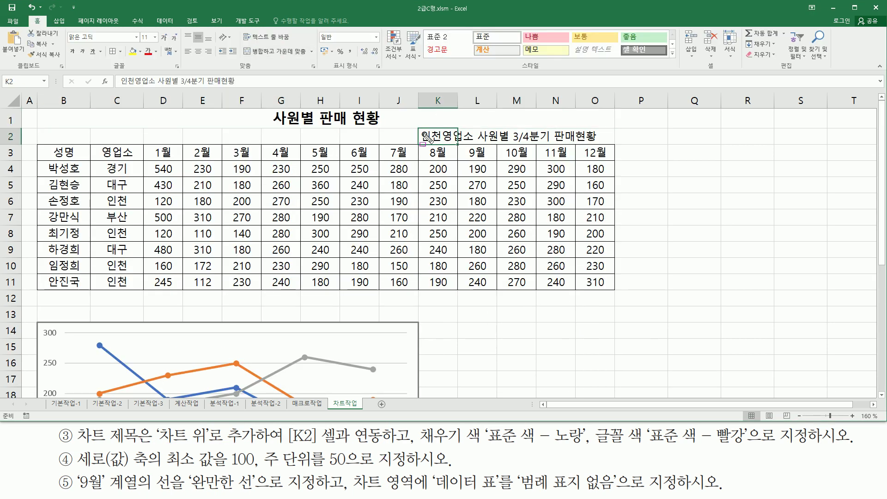
mouse_move(419, 128)
mouse_down()
mouse_move(420, 148)
mouse_move(599, 147)
mouse_up()
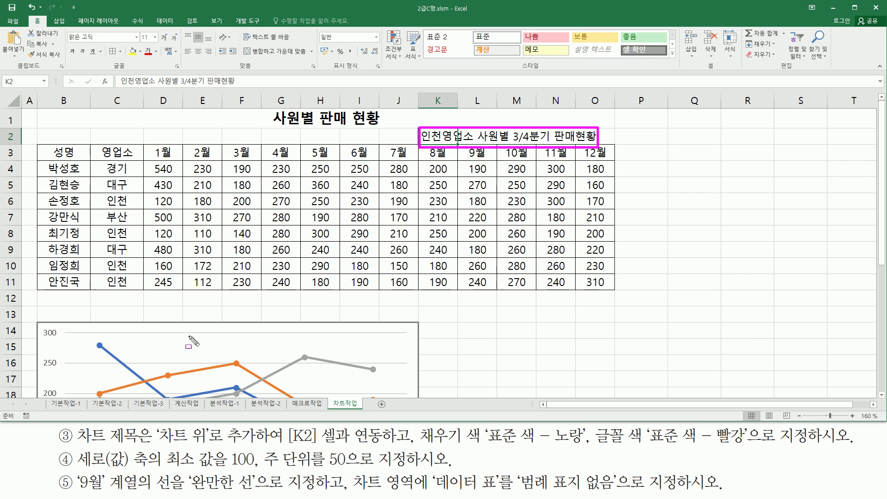
key(Escape)
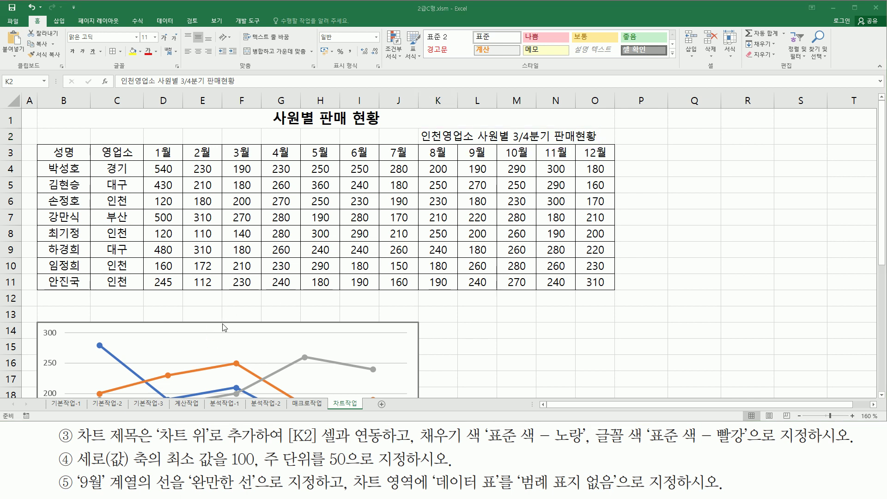
Reselect the line chart and add a chart title with the 차트 위 placement
click(230, 328)
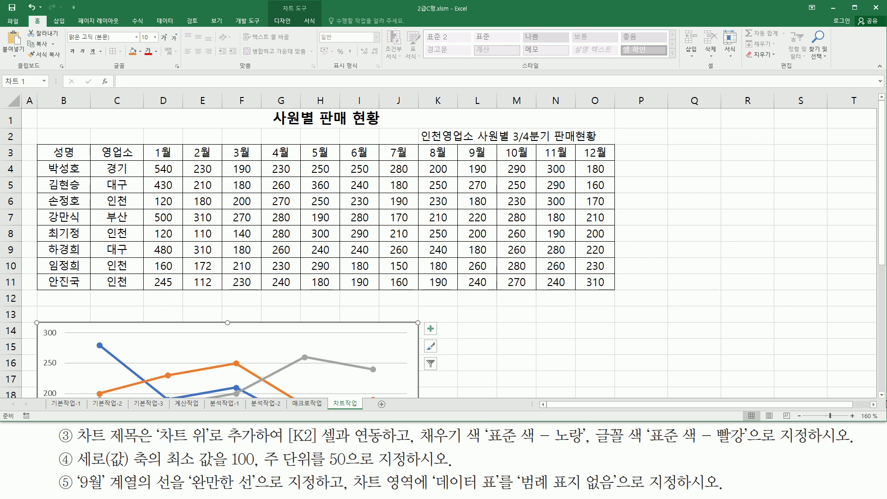
click(882, 396)
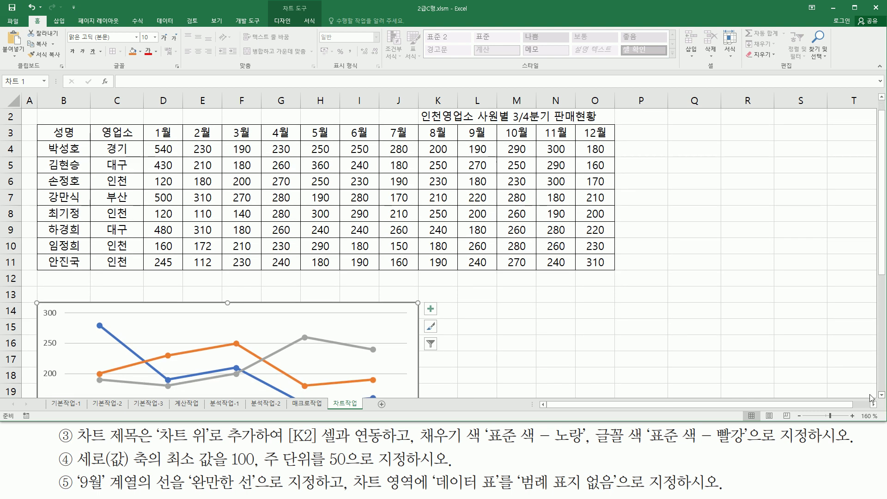
key(ctrl+2)
mouse_move(278, 1)
mouse_down()
mouse_move(310, 13)
mouse_move(297, 28)
mouse_up()
key(Escape)
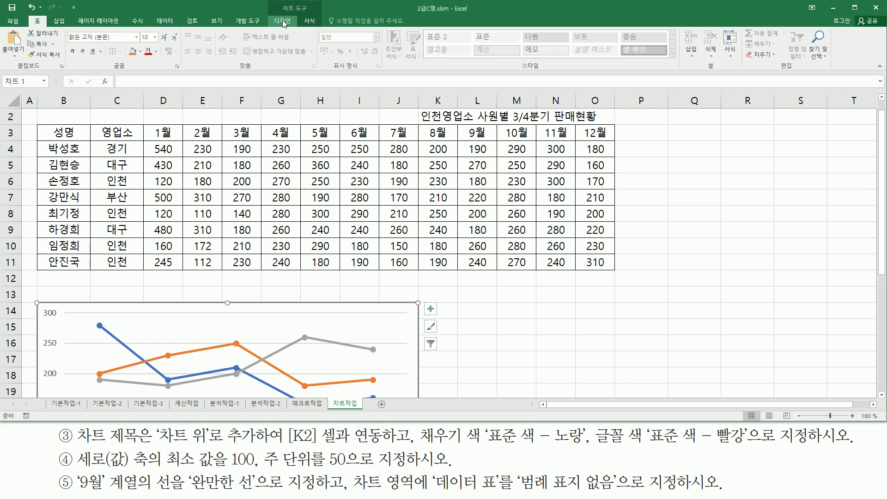
click(284, 22)
key(ctrl+2)
drag(8, 71, 50, 71)
drag(4, 30, 26, 60)
key(Escape)
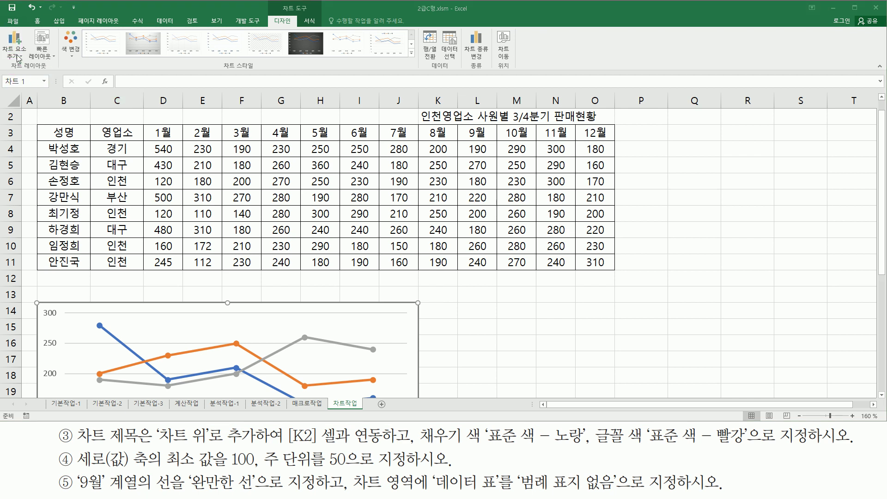
click(19, 55)
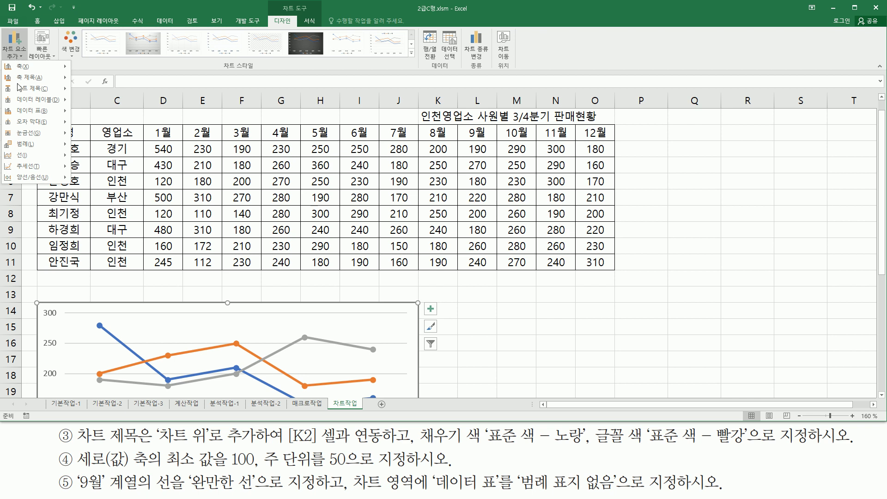
mouse_move(21, 90)
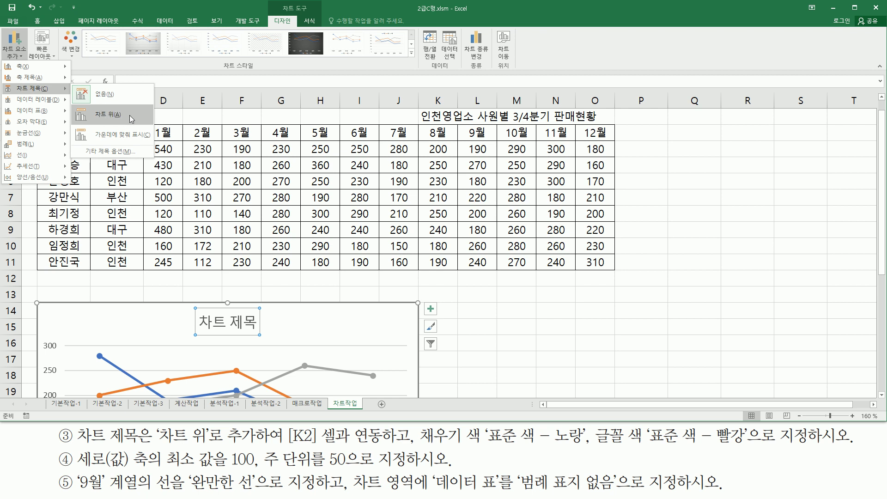
click(131, 119)
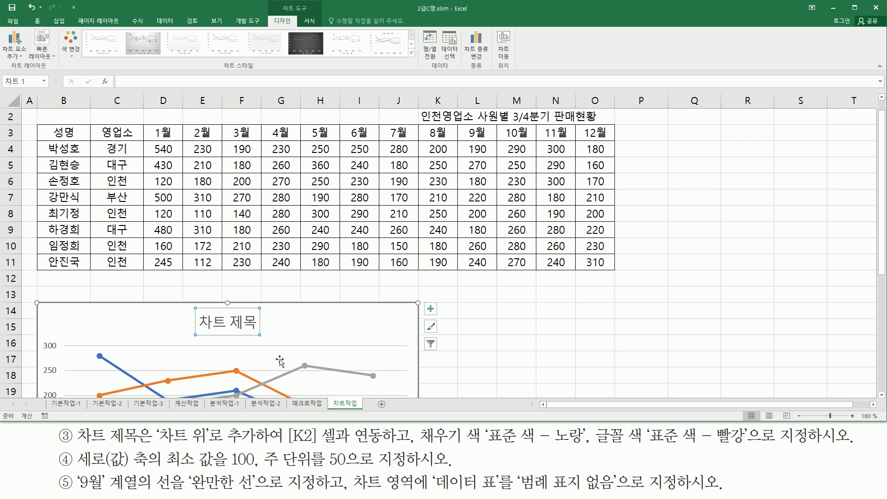
Link the chart title to cell K2 with the formula =차트작업!$K$2 and compare the title with the cell
mouse_move(193, 305)
mouse_down()
mouse_move(215, 345)
mouse_move(273, 347)
mouse_up()
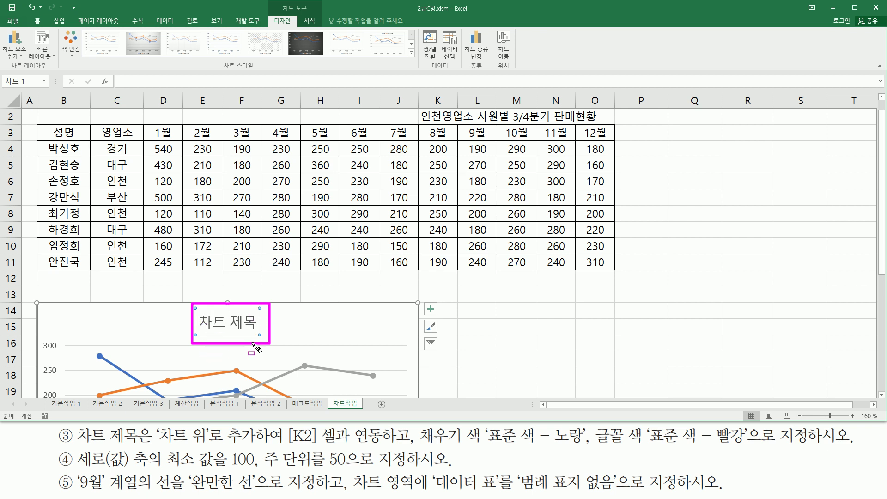
mouse_move(116, 74)
mouse_down()
mouse_move(170, 94)
mouse_move(260, 94)
mouse_up()
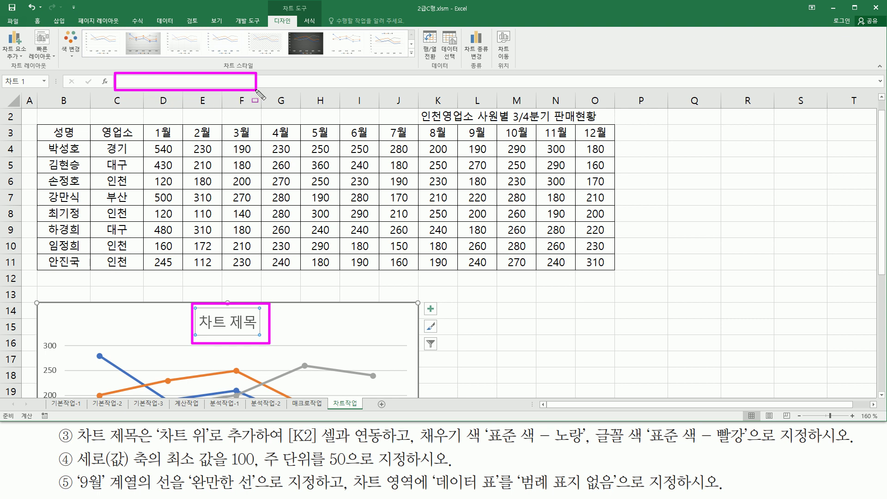
click(149, 79)
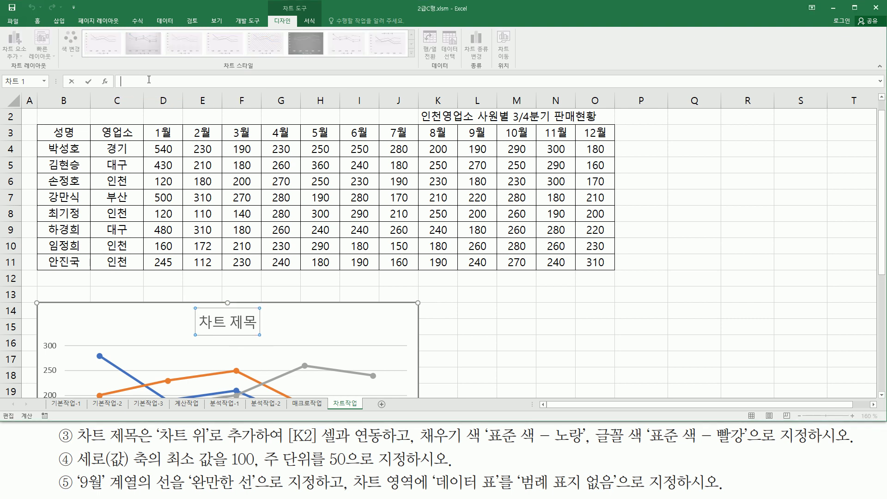
text(=)
click(443, 116)
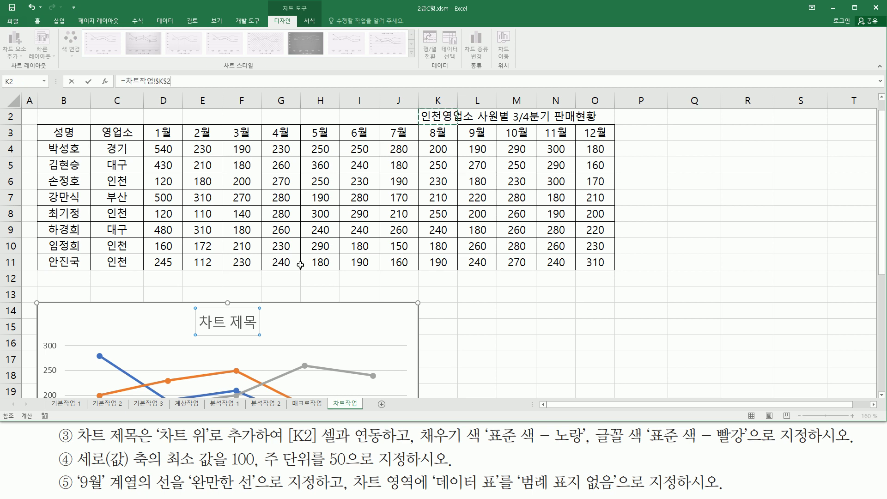
drag(126, 86, 173, 85)
key(Escape)
key(Return)
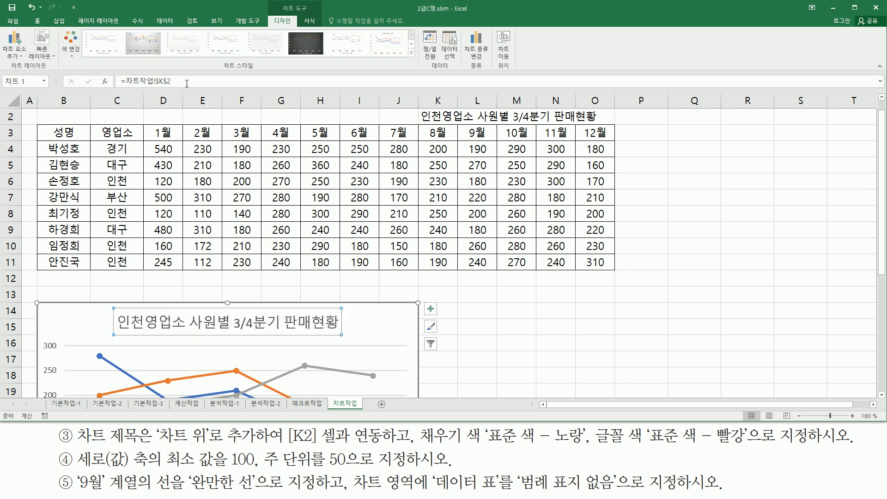
drag(424, 124, 597, 123)
mouse_move(108, 309)
mouse_down()
mouse_move(365, 341)
mouse_move(350, 340)
mouse_up()
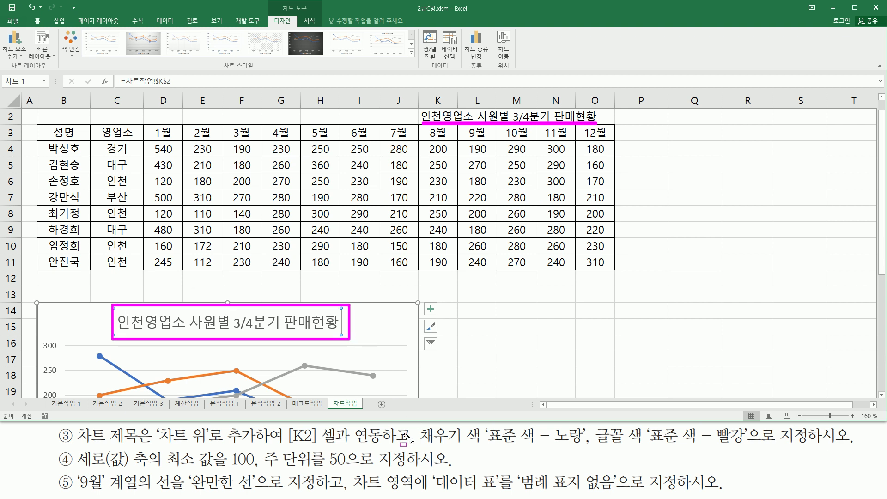
Fill the chart title with the standard color 노랑 and set its font color to the standard color 빨강
drag(417, 424, 417, 462)
drag(426, 447, 741, 451)
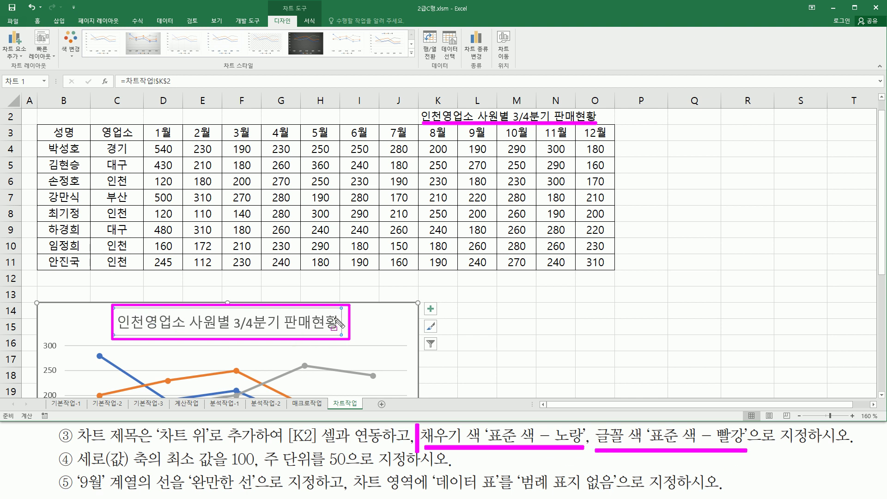
key(Escape)
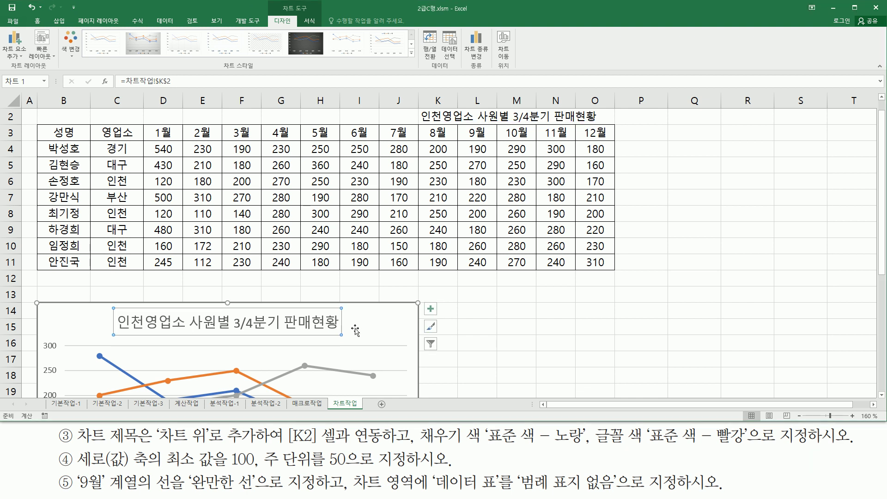
drag(30, 14, 46, 27)
key(Escape)
click(38, 21)
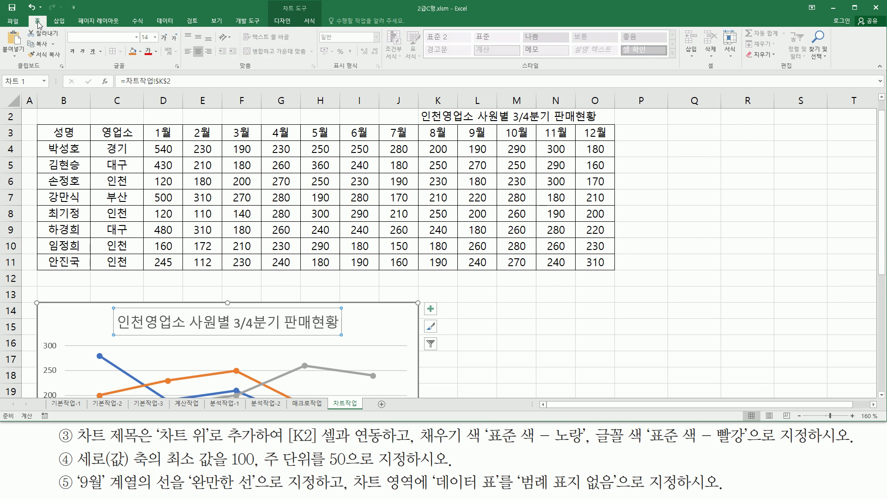
key(ctrl+2)
drag(123, 43, 159, 63)
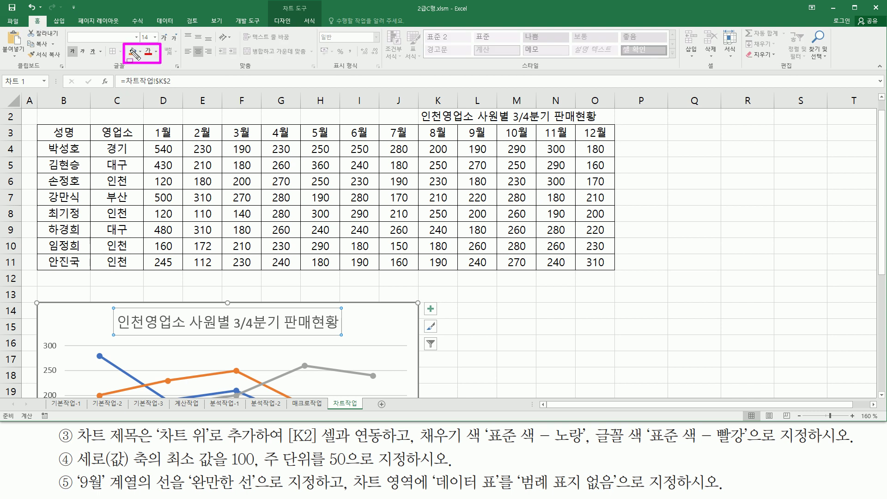
key(Escape)
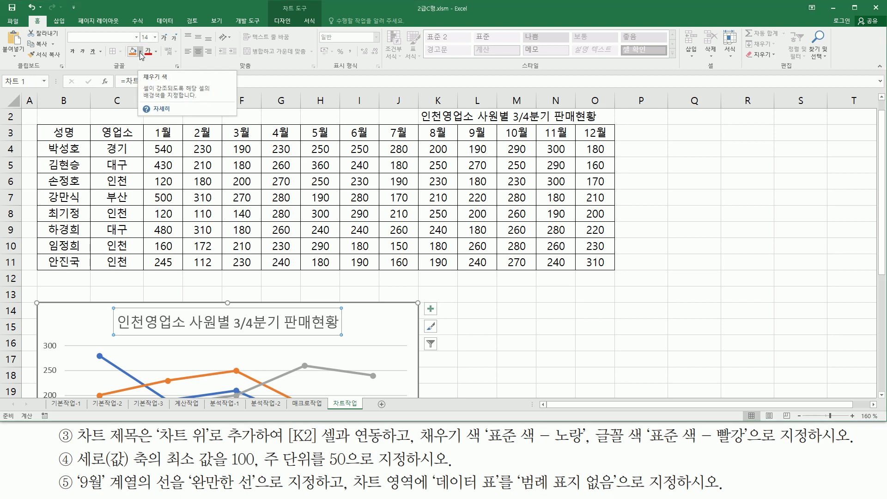
click(141, 52)
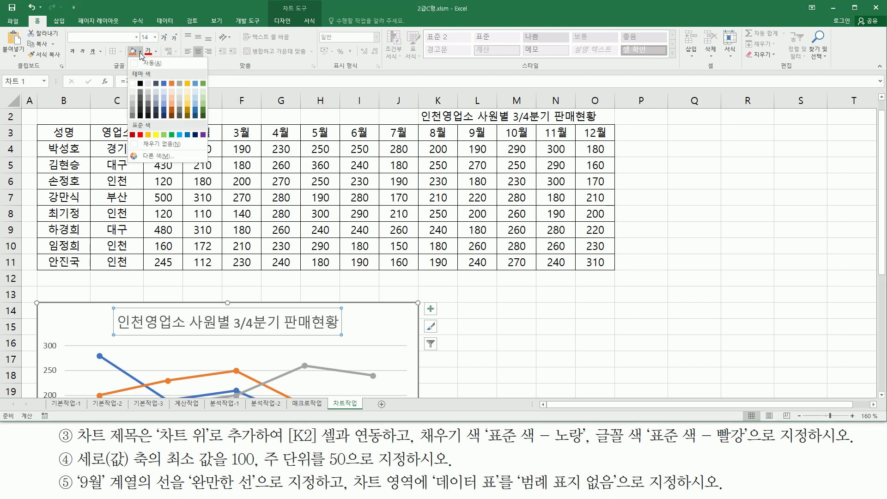
click(156, 134)
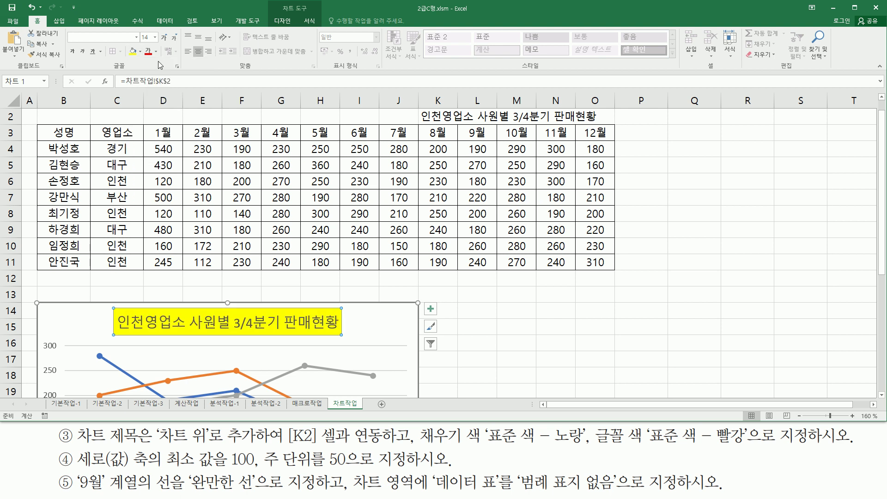
click(156, 52)
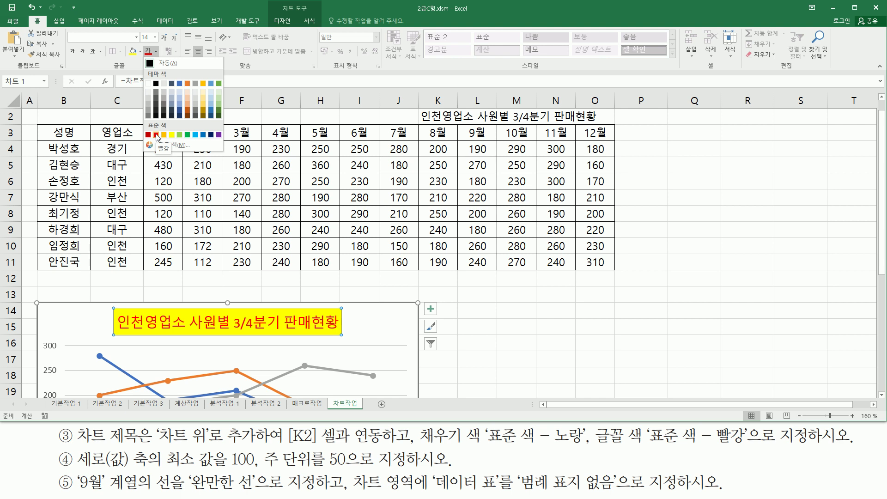
click(156, 134)
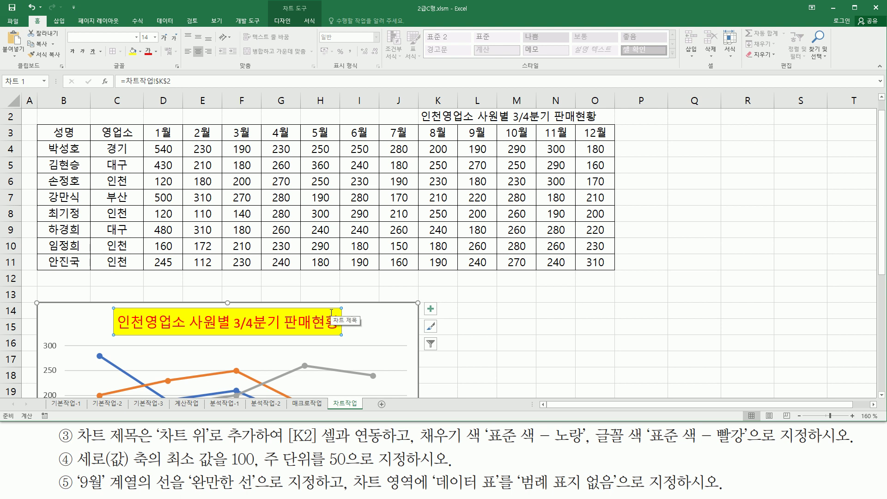
Select the chart's vertical value axis and open its 축 서식 options
drag(73, 447, 127, 475)
key(Escape)
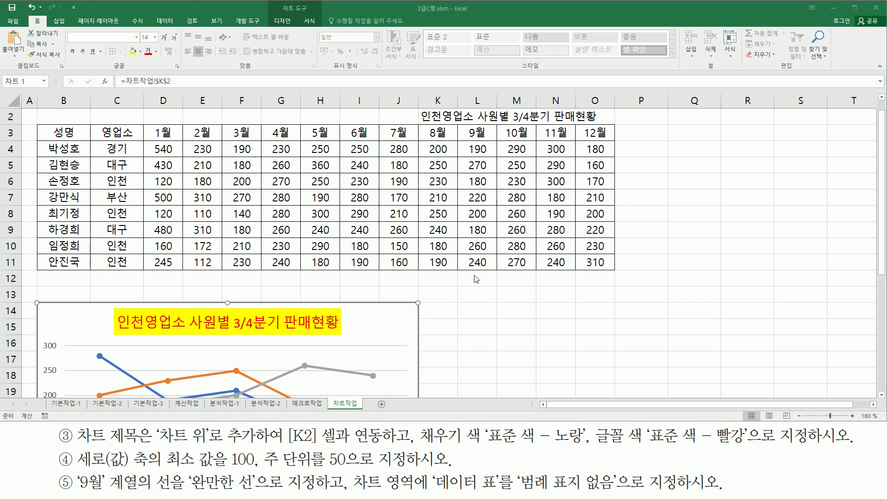
scroll(476, 278, down, 3)
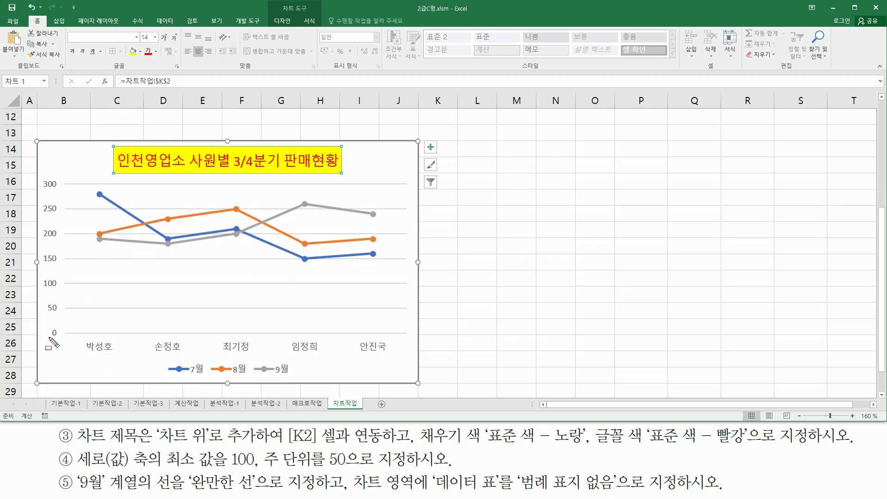
mouse_move(40, 341)
mouse_down()
mouse_move(63, 299)
mouse_move(70, 178)
mouse_up()
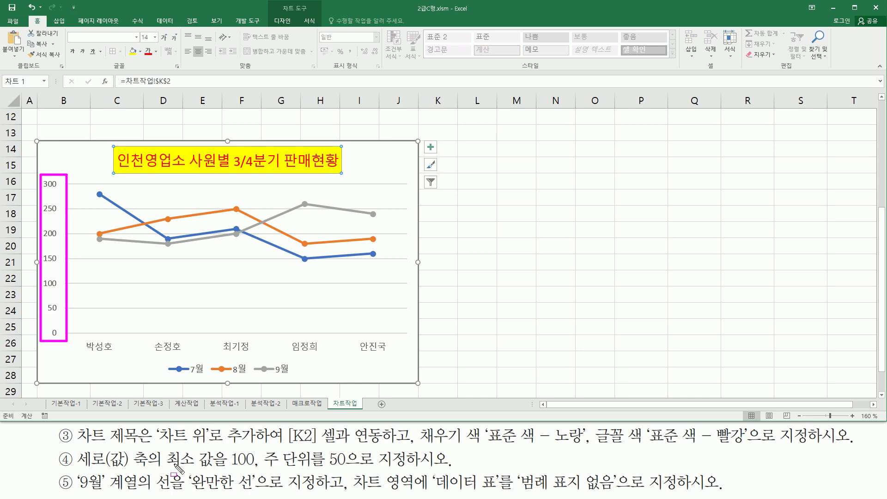
drag(161, 471, 354, 470)
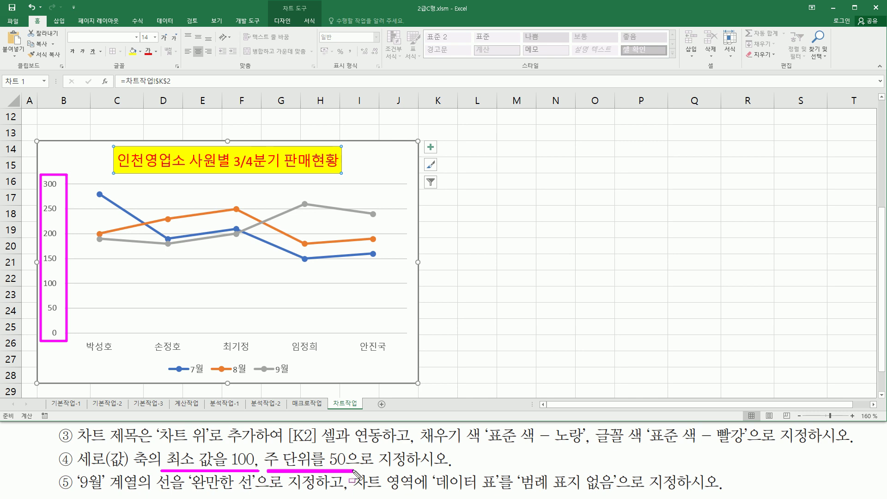
key(Escape)
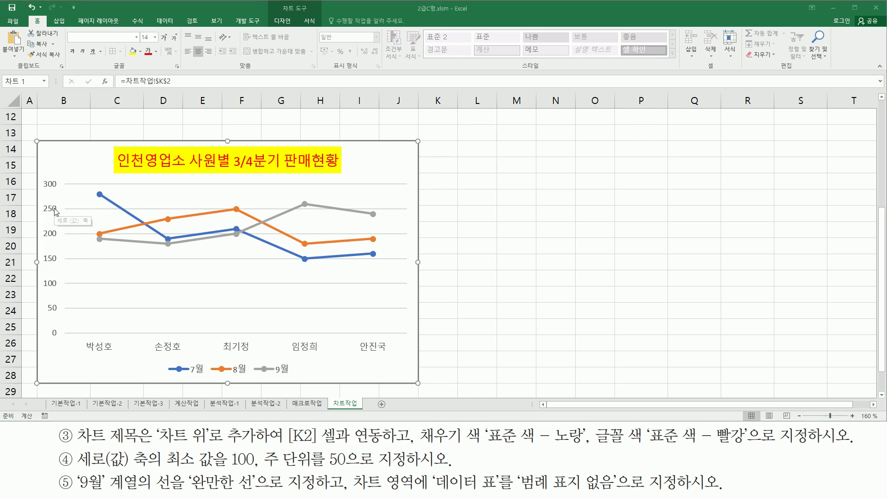
click(56, 212)
click(53, 190)
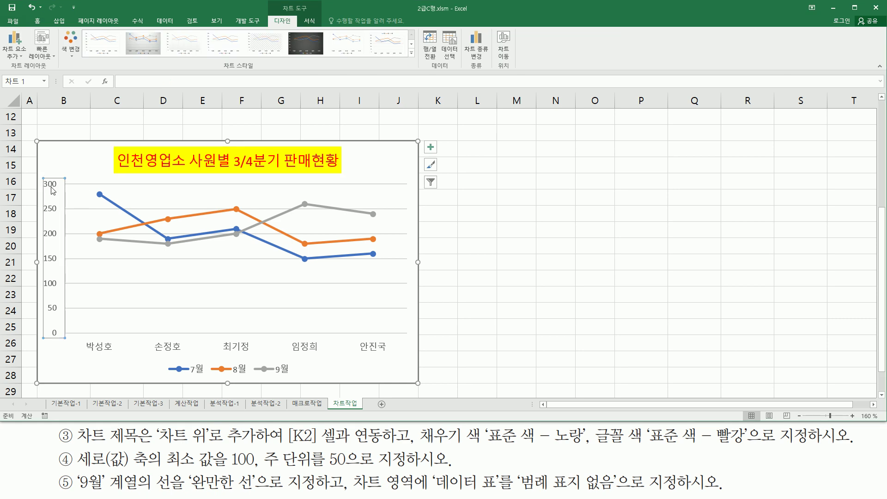
right_click(48, 210)
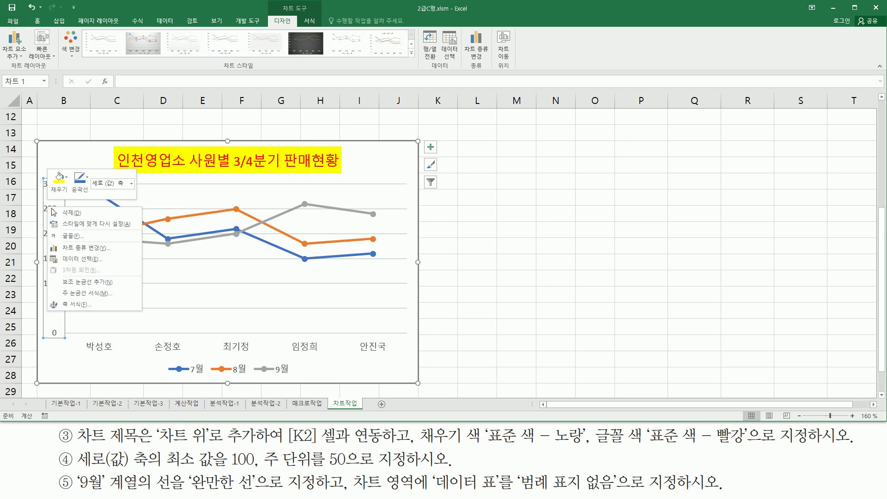
click(84, 304)
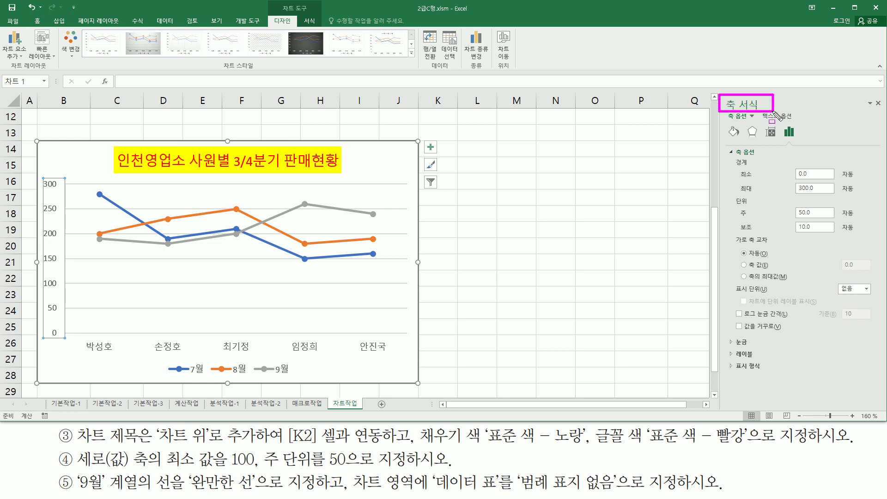
Set the minimum bound of the vertical value axis to 100
mouse_move(733, 166)
mouse_down()
mouse_move(758, 196)
mouse_move(795, 195)
mouse_move(834, 214)
mouse_move(844, 242)
mouse_up()
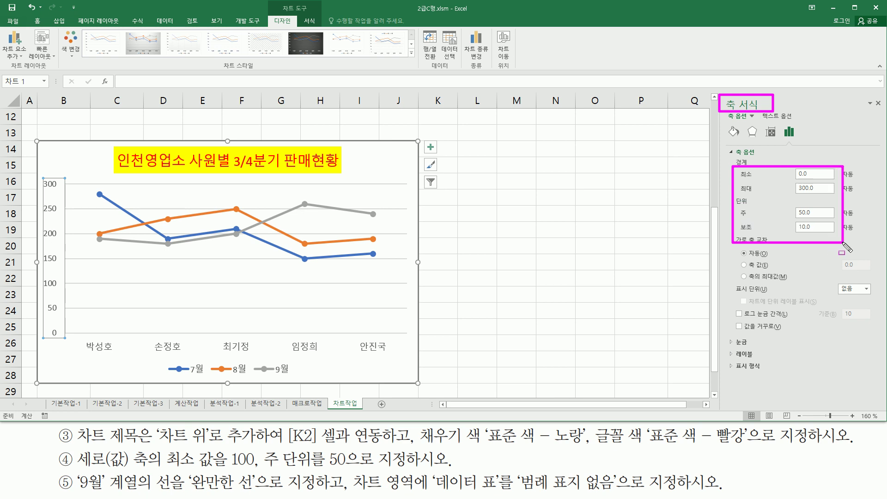
key(Escape)
drag(795, 167, 818, 182)
key(Escape)
click(821, 174)
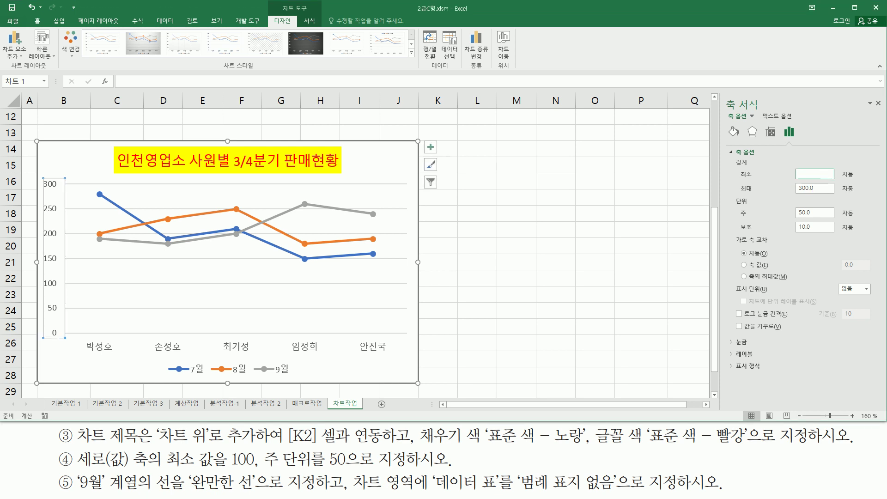
key(Return)
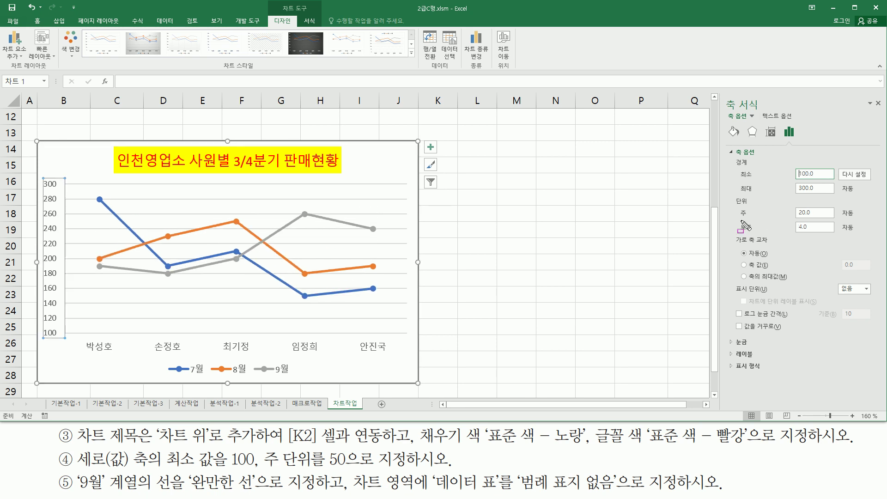
Set the vertical value axis major unit to 50, close the axis formatting and check the axis scale
mouse_move(737, 221)
mouse_down()
mouse_move(830, 233)
mouse_move(827, 204)
mouse_up()
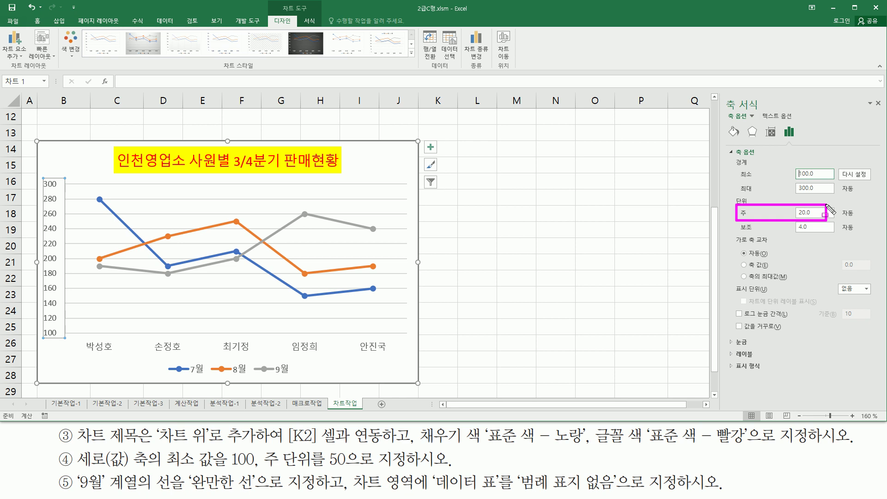
drag(262, 469, 352, 470)
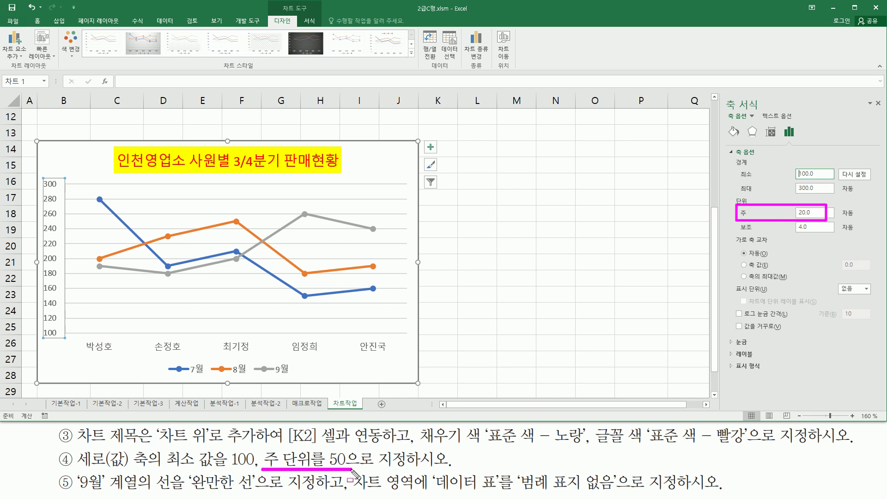
key(Escape)
click(823, 215)
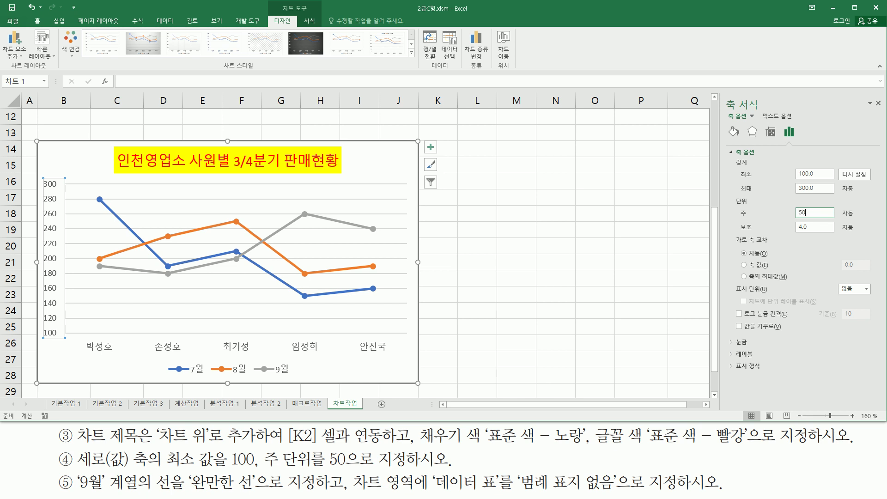
key(Return)
drag(732, 165, 828, 184)
mouse_move(736, 204)
mouse_down()
mouse_move(786, 220)
mouse_move(840, 222)
mouse_up()
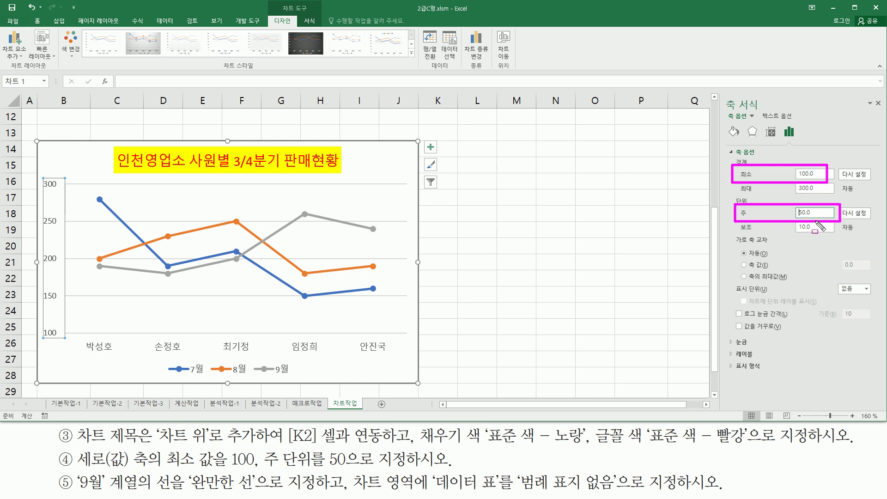
key(Escape)
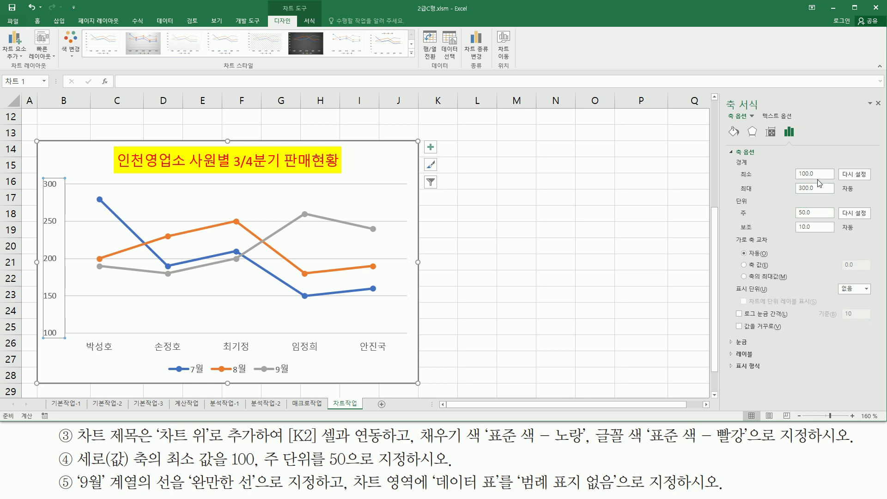
drag(871, 95, 884, 118)
key(Escape)
click(878, 103)
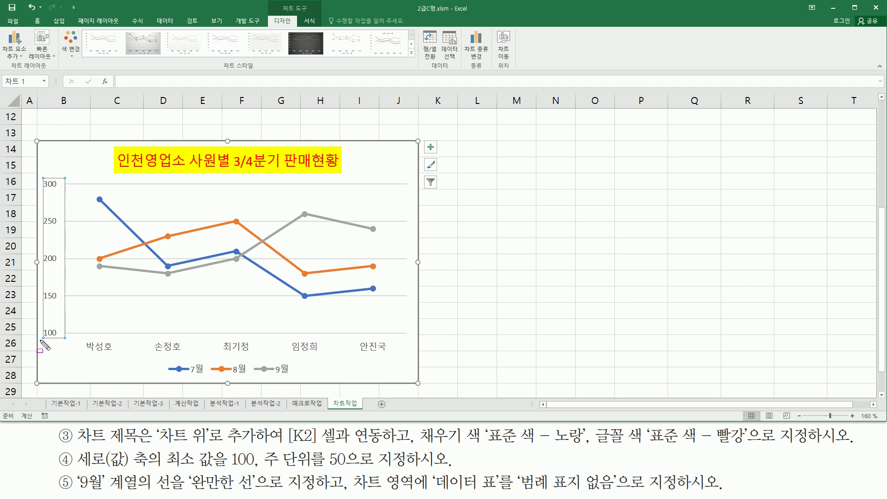
mouse_move(35, 340)
mouse_down()
mouse_move(63, 340)
mouse_move(67, 170)
mouse_up()
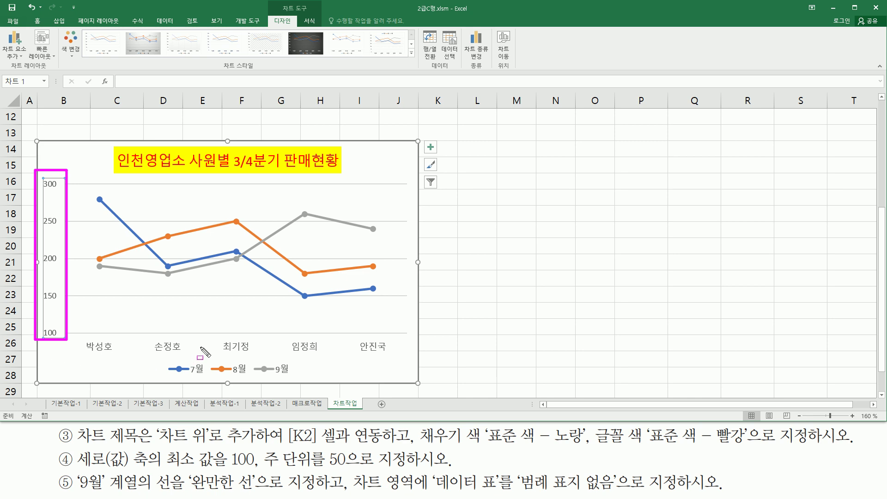
Select the 9월 series line in the chart and open its 데이터 계열 서식 options
mouse_move(75, 473)
mouse_down()
mouse_move(93, 495)
mouse_move(141, 493)
mouse_up()
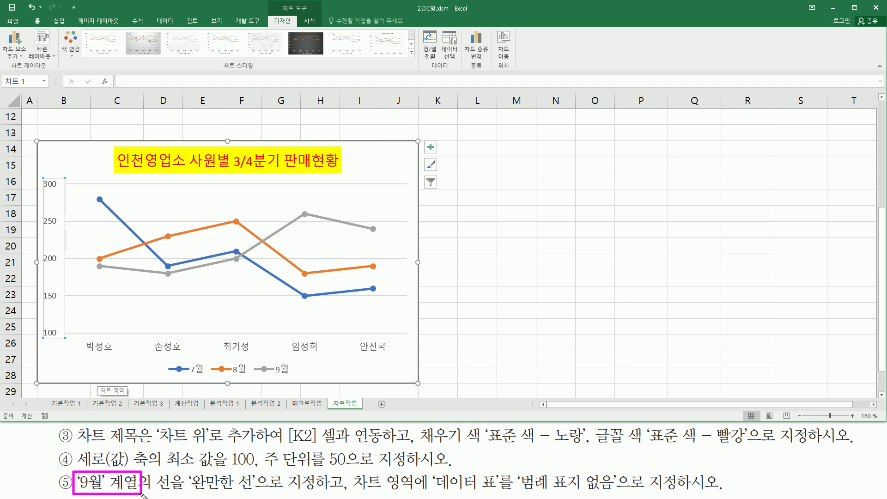
mouse_move(252, 358)
mouse_down()
mouse_move(270, 383)
mouse_move(295, 380)
mouse_up()
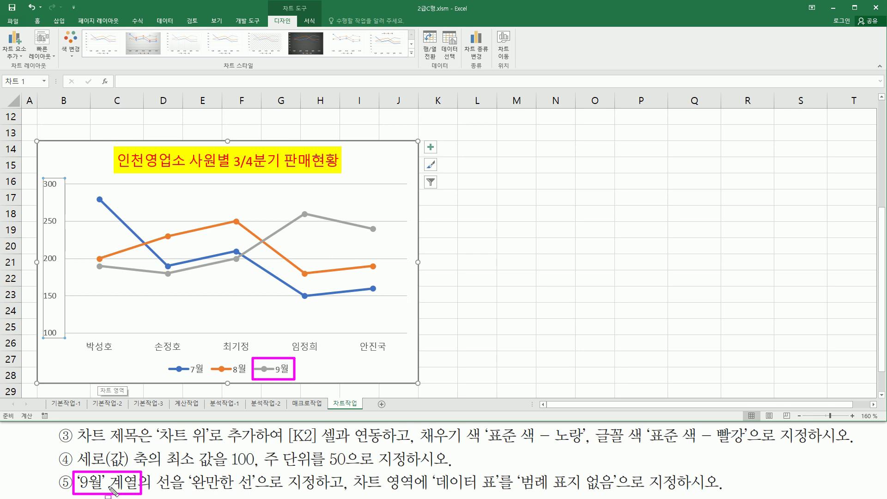
drag(190, 492, 319, 492)
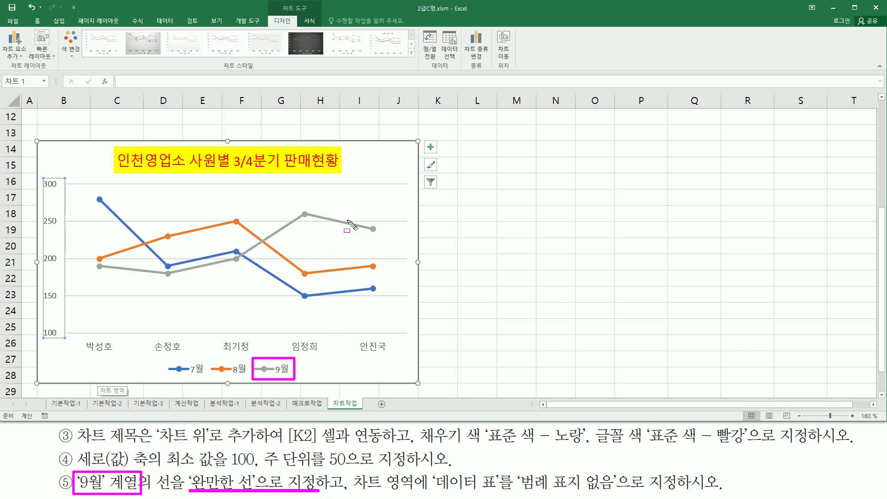
key(Escape)
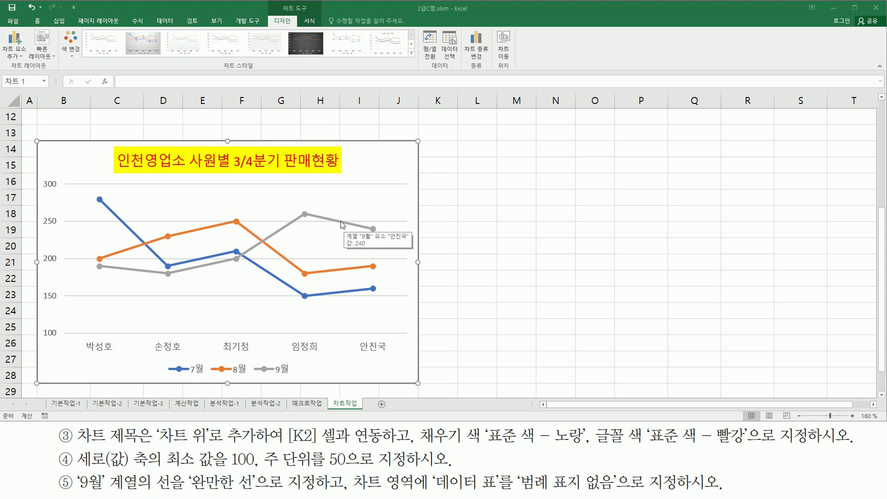
click(343, 224)
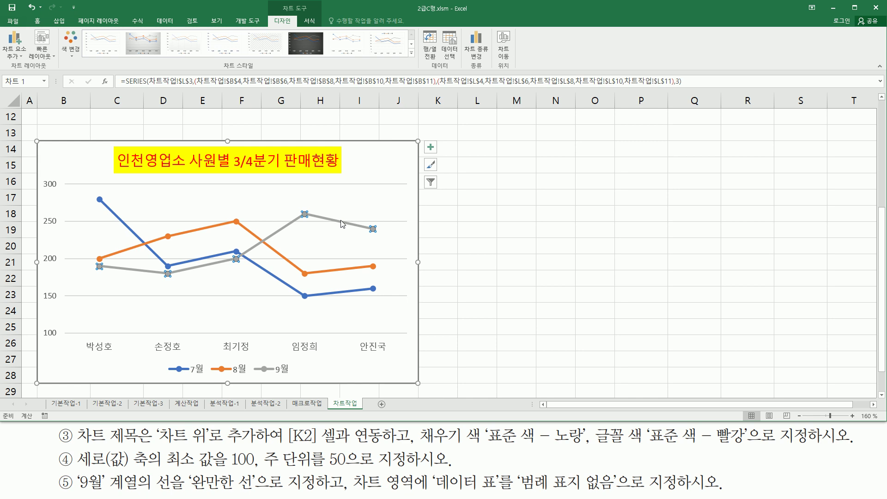
right_click(343, 225)
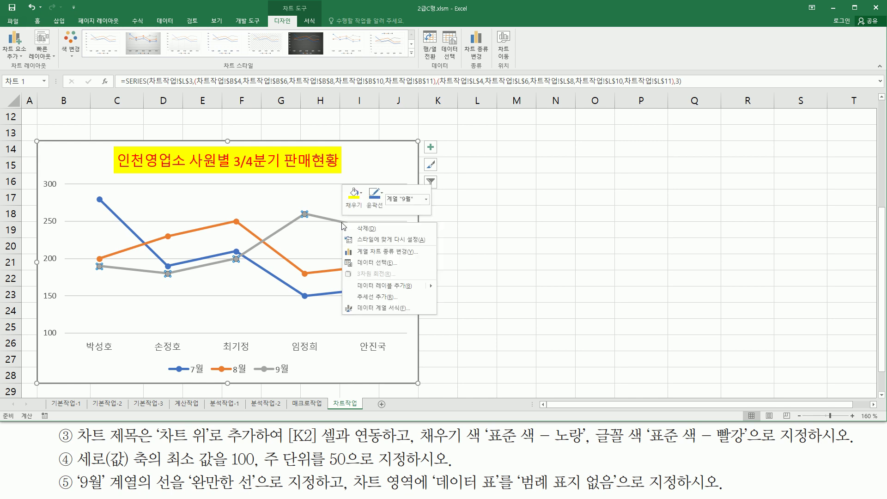
click(376, 309)
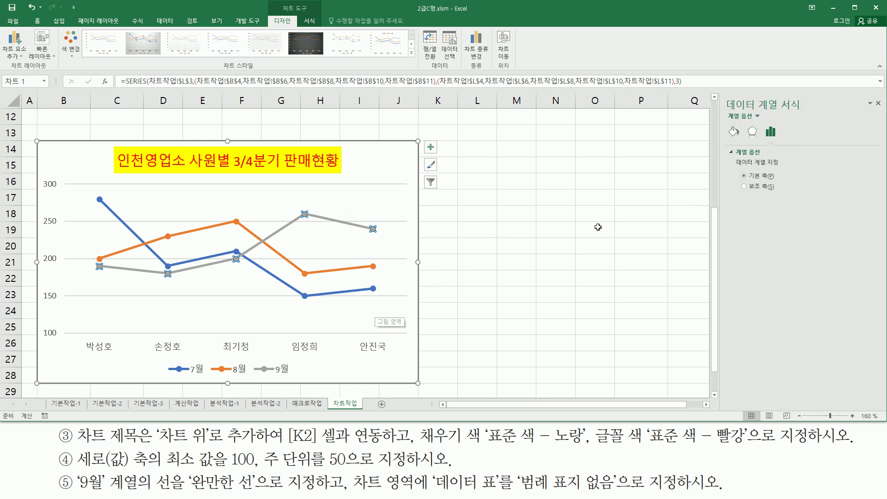
Turn on 완만한 선 in the 9월 series line settings and close the series formatting
drag(719, 92, 809, 112)
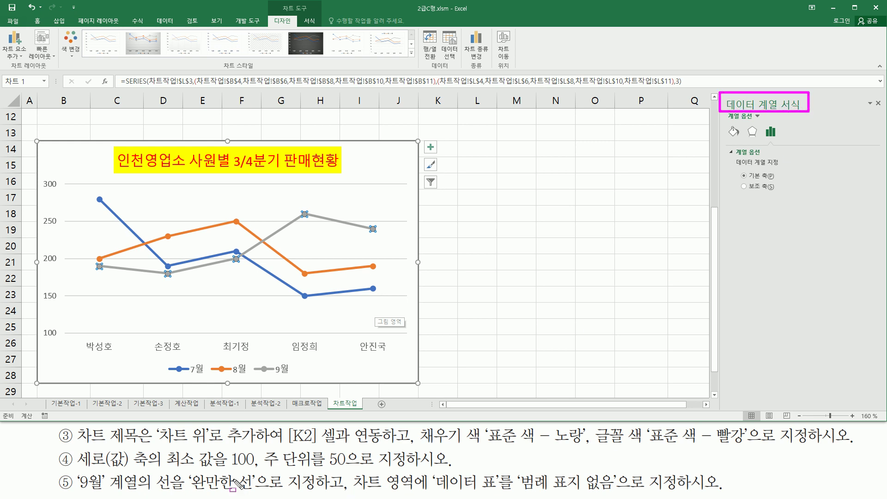
mouse_move(155, 471)
mouse_down()
mouse_move(180, 492)
mouse_move(256, 493)
mouse_up()
drag(724, 122, 745, 142)
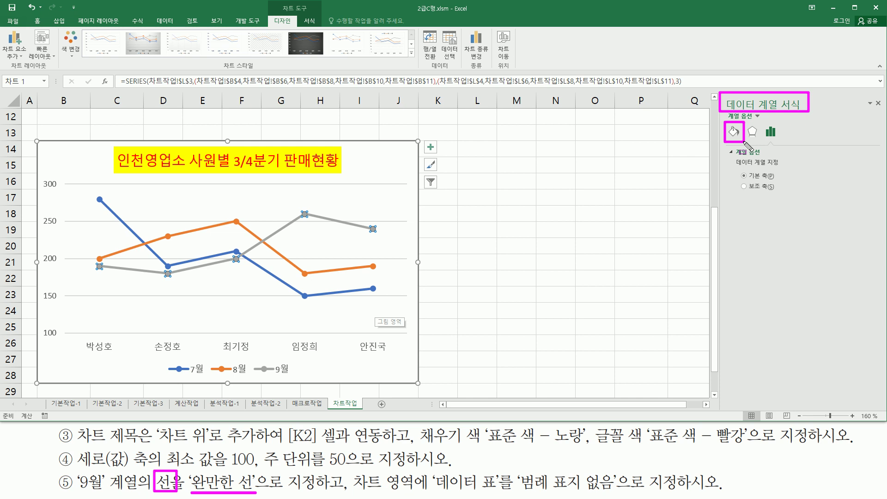
key(Escape)
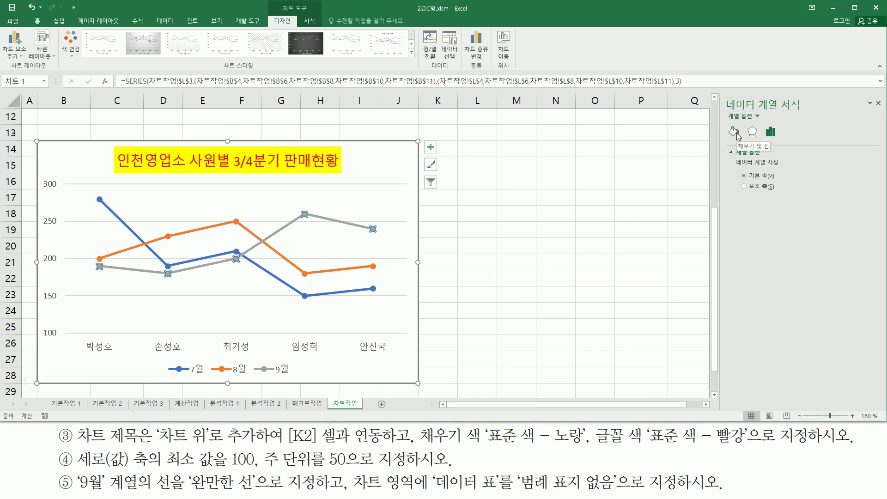
click(735, 133)
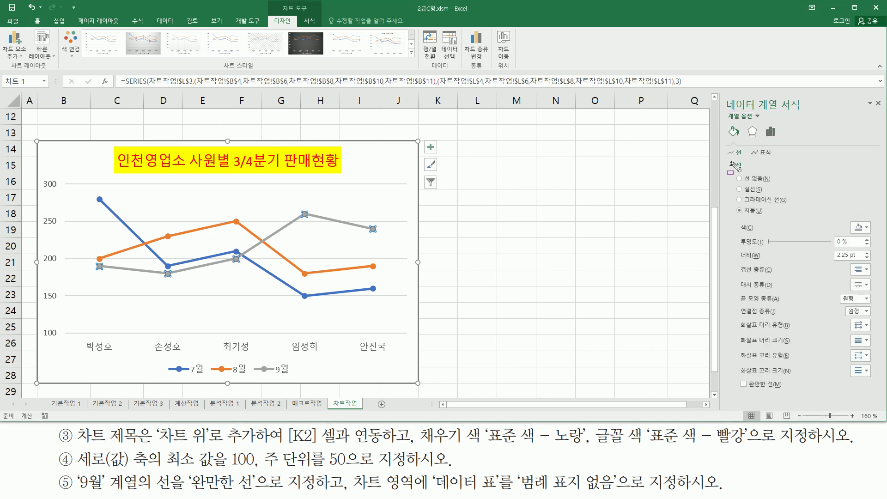
mouse_move(724, 158)
mouse_down()
mouse_move(727, 259)
mouse_move(847, 397)
mouse_move(878, 397)
mouse_up()
drag(743, 388, 796, 394)
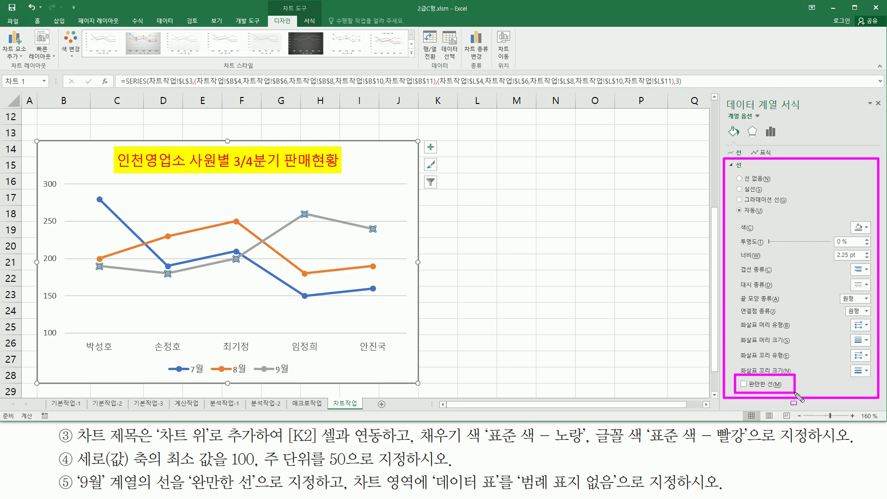
key(Escape)
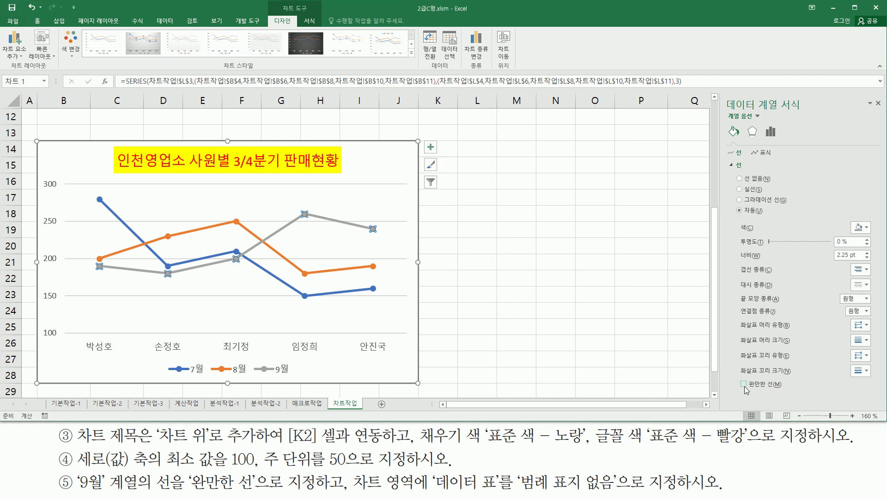
mouse_move(734, 375)
mouse_down()
mouse_move(746, 390)
mouse_move(796, 394)
mouse_up()
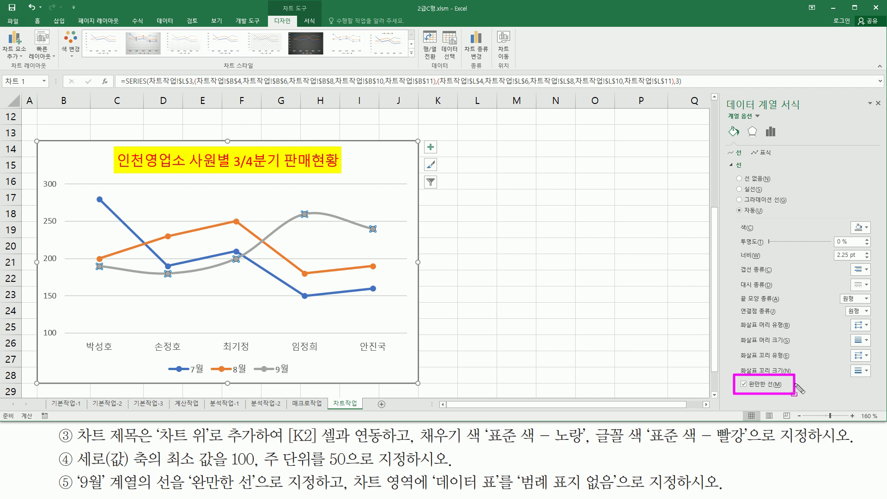
drag(872, 91, 885, 117)
key(Escape)
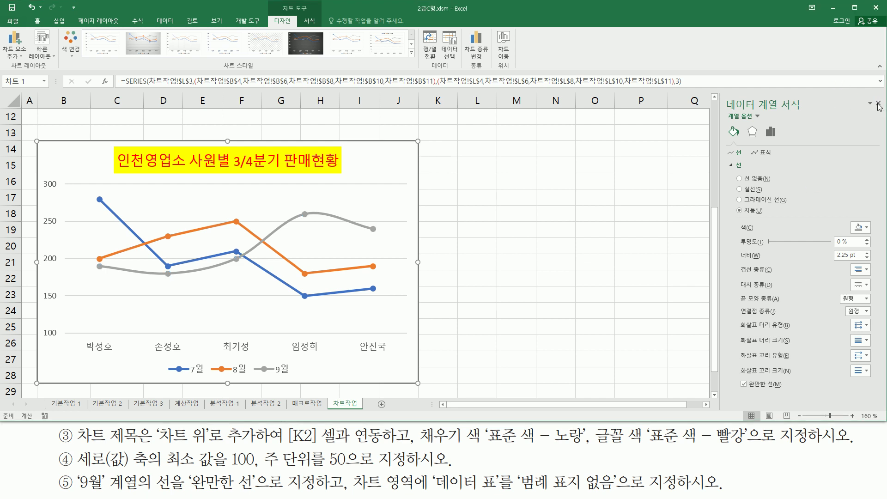
click(878, 104)
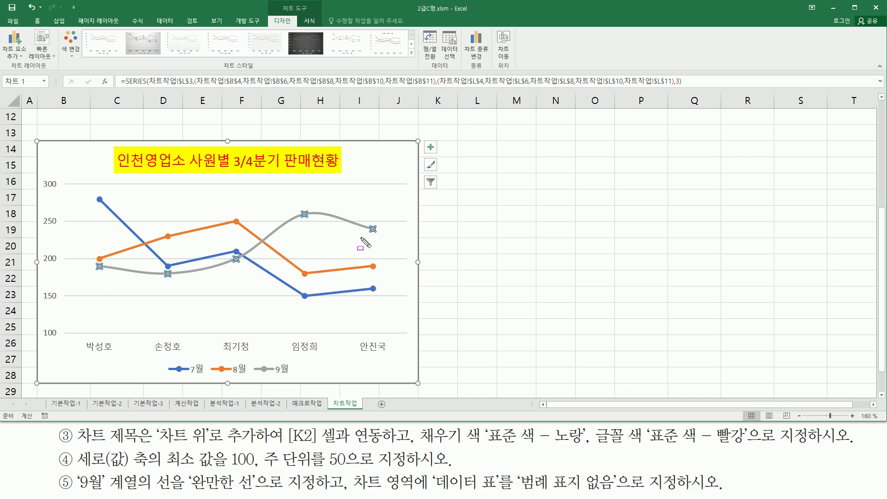
Add a data table with the 범례 표지 없음 option to the chart area, then deselect the chart
drag(344, 468, 345, 497)
mouse_move(431, 491)
mouse_down()
mouse_move(532, 483)
mouse_move(619, 495)
mouse_up()
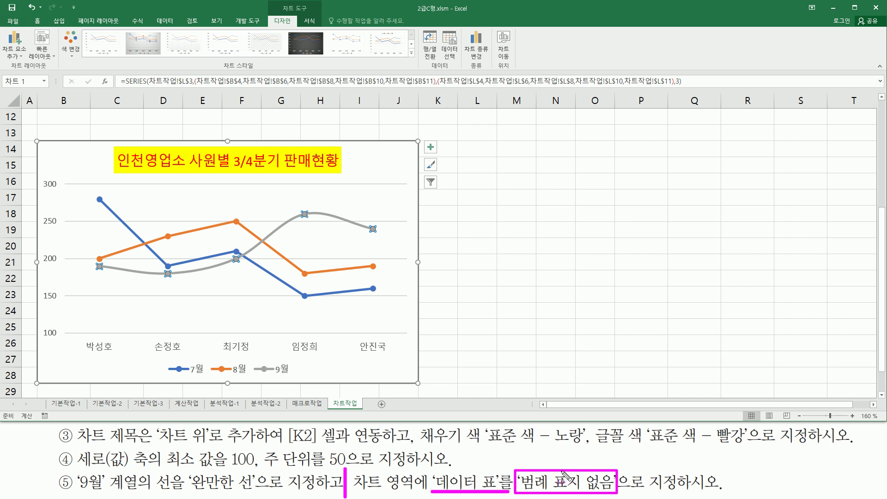
key(Escape)
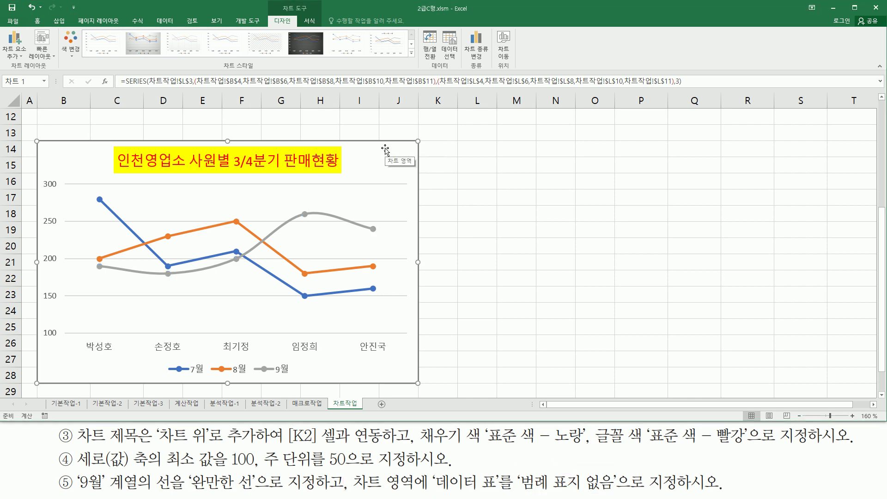
click(396, 145)
key(ctrl+2)
mouse_move(276, 2)
mouse_down()
mouse_move(326, 17)
mouse_move(318, 13)
mouse_up()
drag(272, 13, 303, 30)
drag(5, 71, 55, 71)
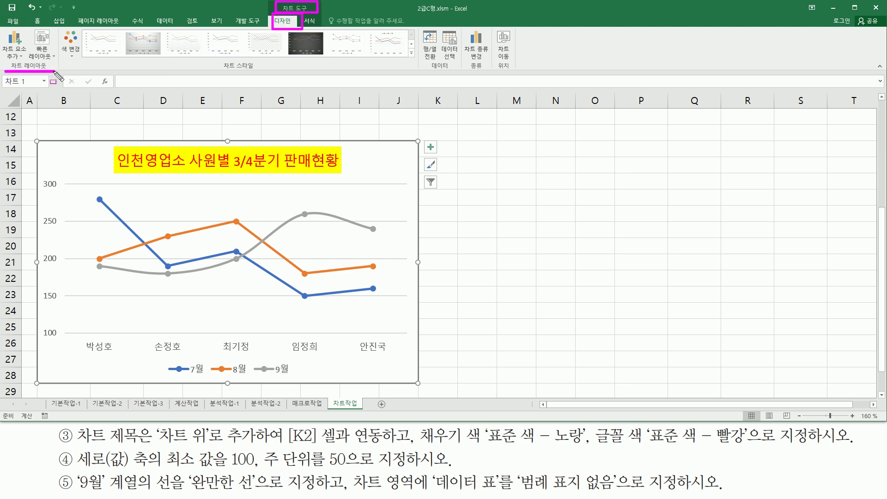
drag(6, 29, 28, 60)
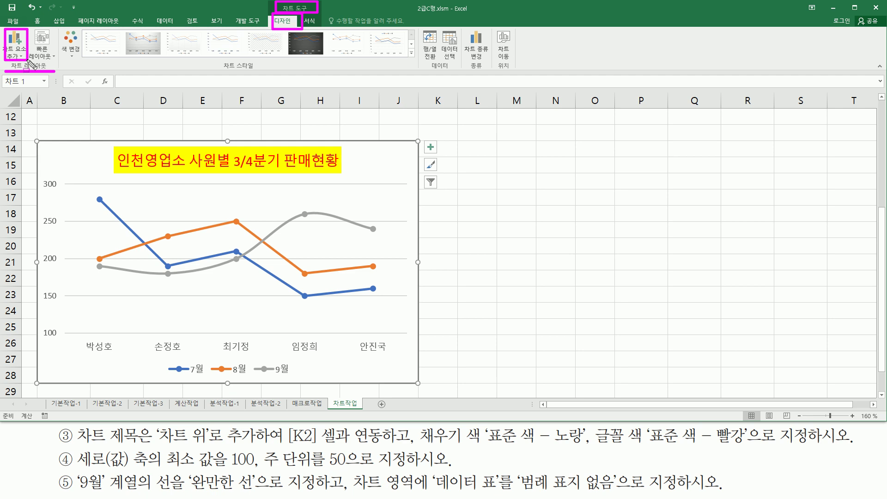
key(Escape)
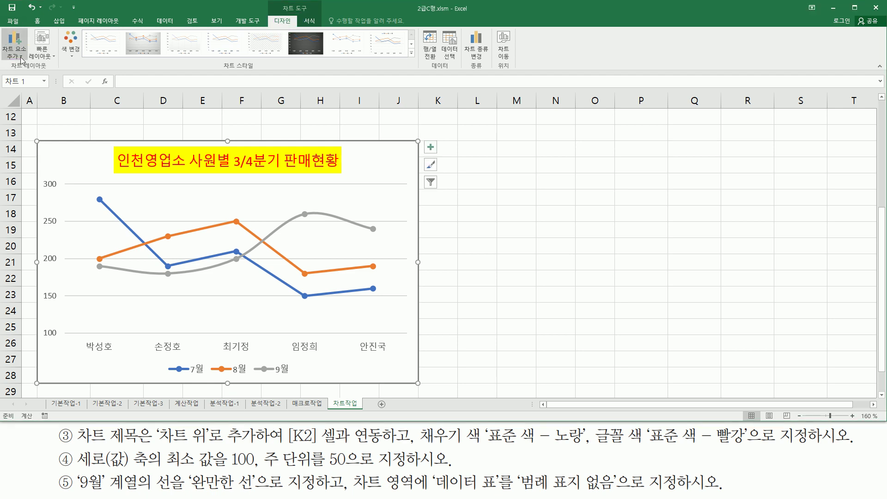
click(21, 57)
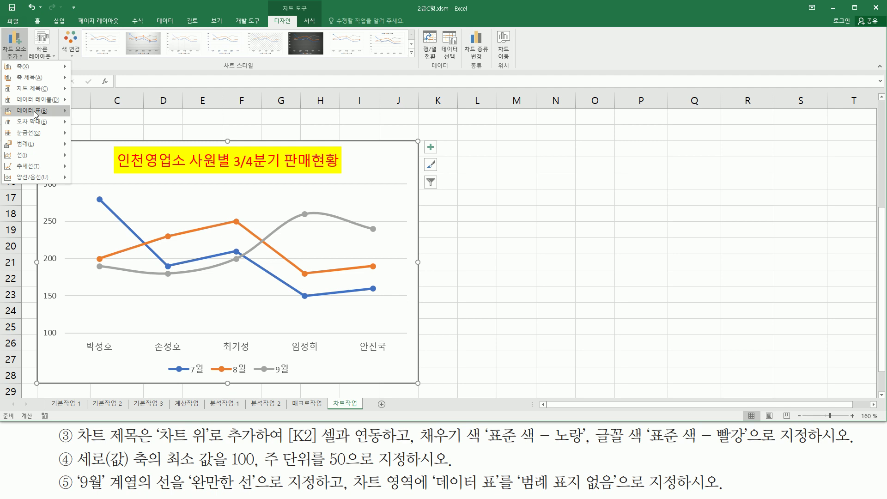
mouse_move(34, 111)
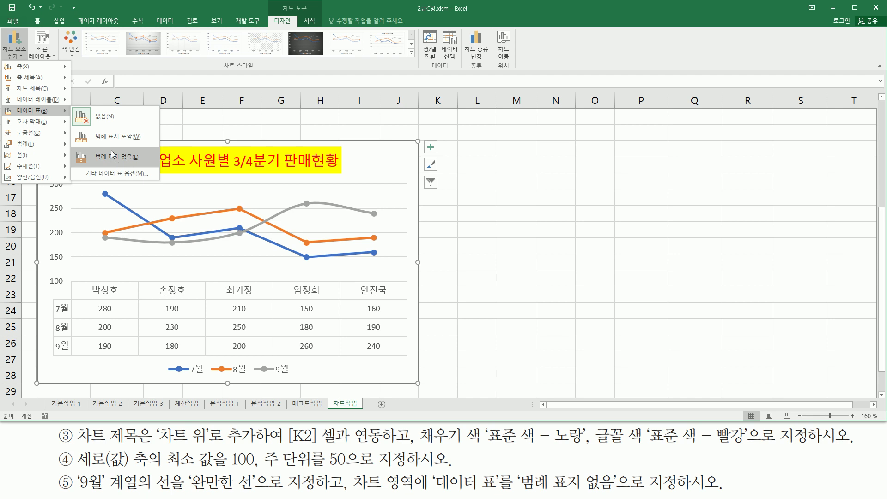
click(126, 159)
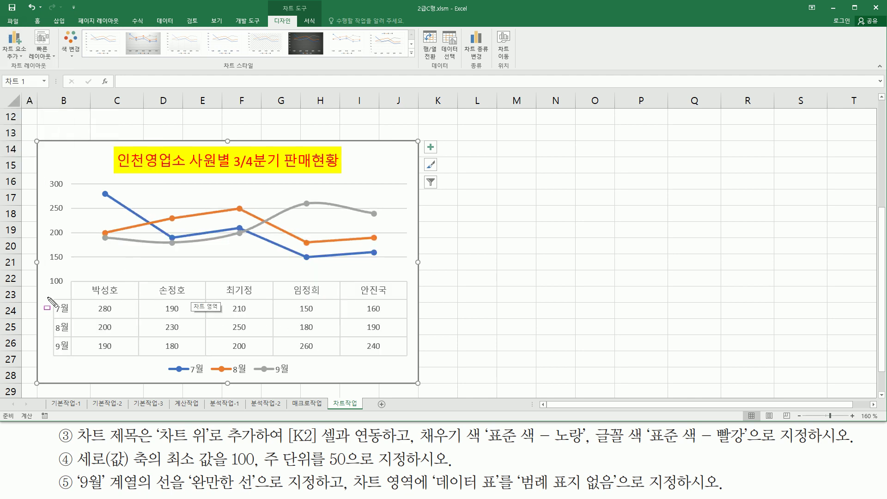
mouse_move(52, 298)
mouse_down()
mouse_move(286, 361)
mouse_move(407, 373)
mouse_move(409, 355)
mouse_up()
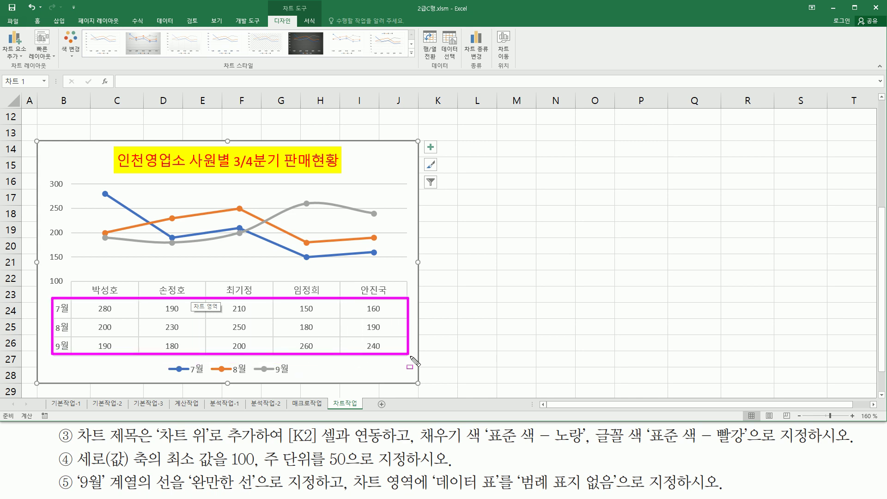
right_click(409, 372)
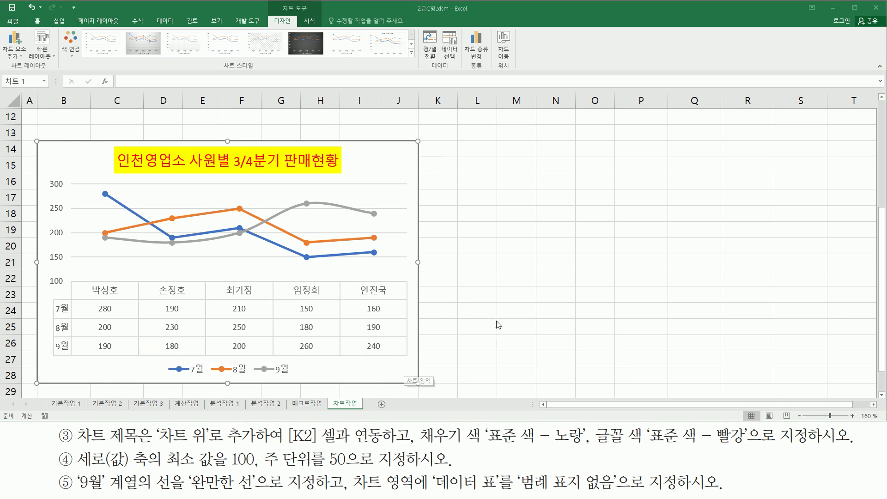
click(515, 263)
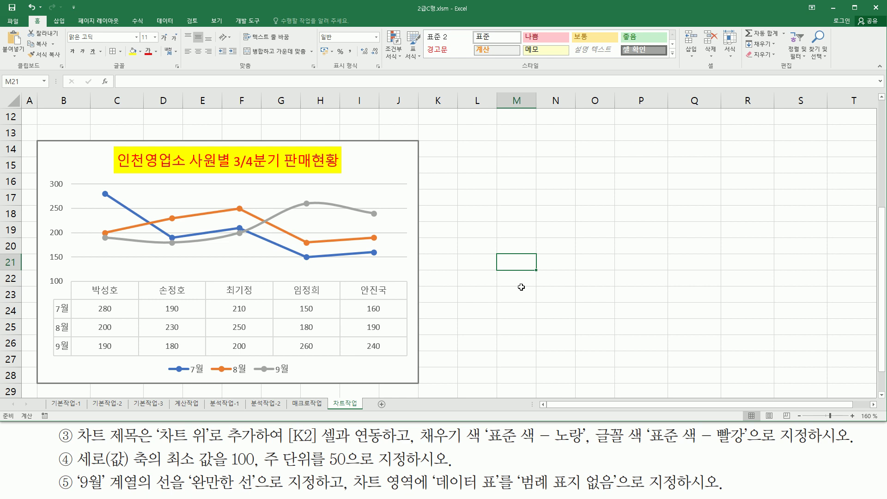
Review the finished chart's title, value axis, category labels, data table and legend against the instructions
mouse_move(32, 147)
mouse_down()
mouse_move(35, 138)
mouse_move(329, 351)
mouse_move(442, 401)
mouse_move(426, 396)
mouse_up()
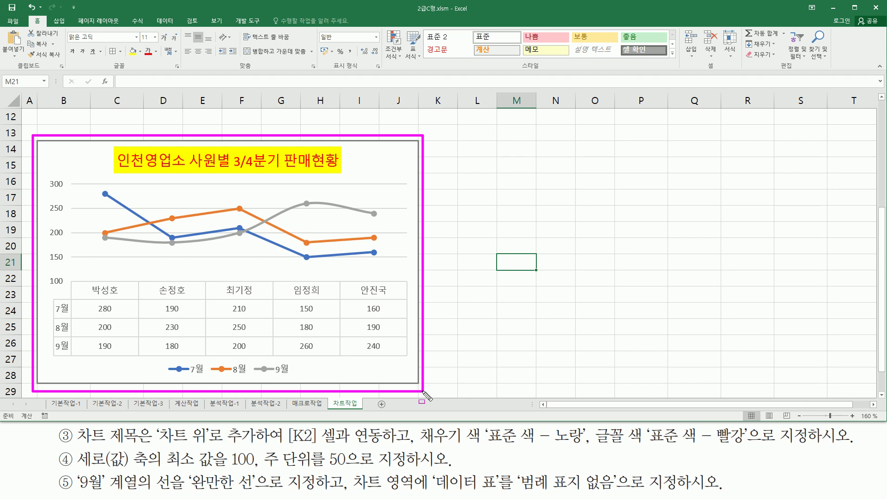
key(Escape)
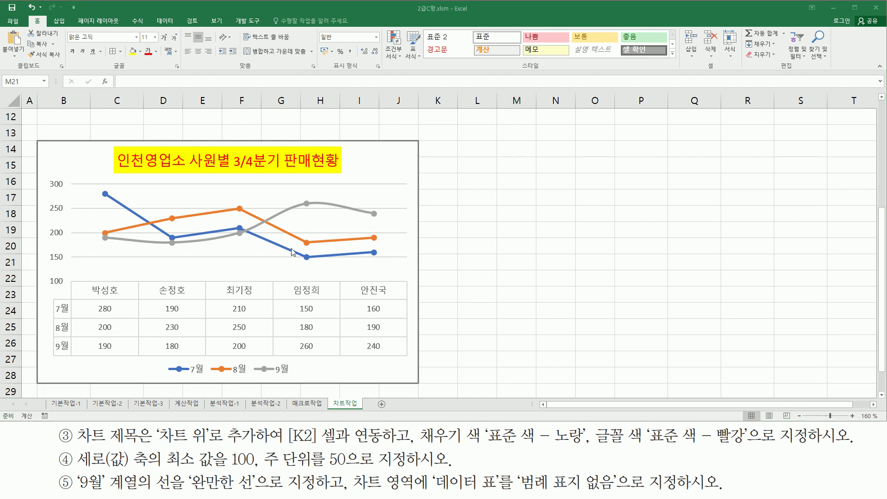
key(ctrl+2)
mouse_move(111, 146)
mouse_down()
mouse_move(161, 178)
mouse_move(348, 178)
mouse_up()
mouse_move(48, 174)
mouse_down()
mouse_move(68, 290)
mouse_move(409, 300)
mouse_move(399, 296)
mouse_up()
mouse_move(46, 299)
mouse_down()
mouse_move(105, 348)
mouse_move(408, 370)
mouse_move(407, 359)
mouse_up()
drag(162, 361, 297, 377)
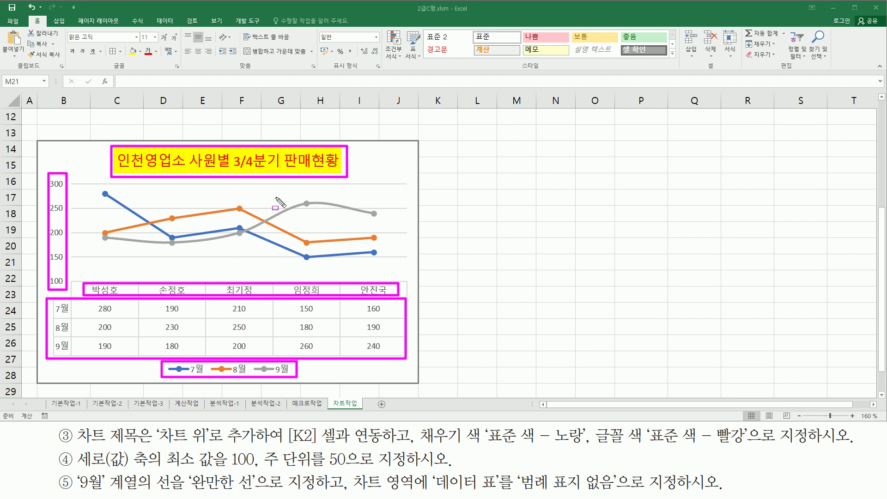
key(Escape)
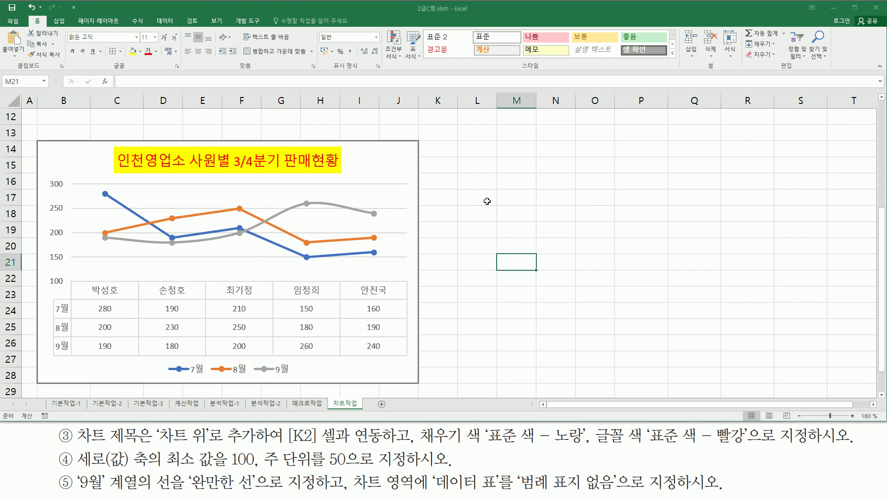
click(493, 250)
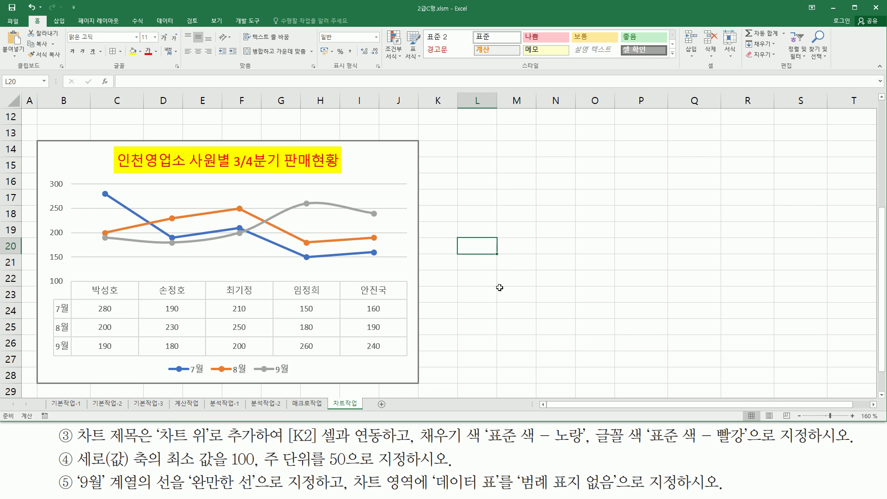